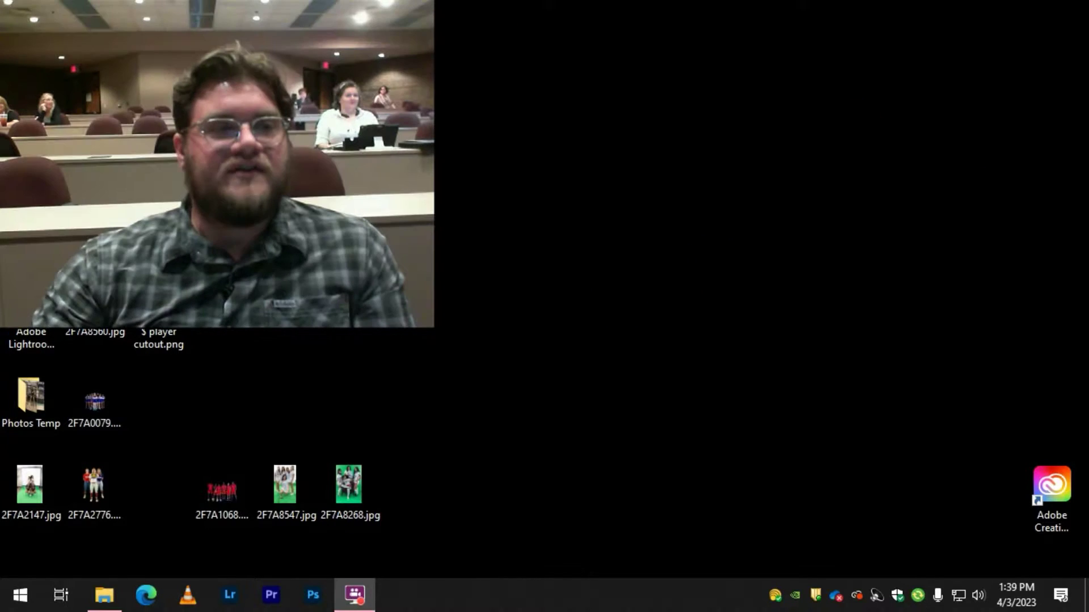
Open the Test 2.fbr recording from the Downloads folder in FlashBack Express Player and pause its playback
drag(748, 126, 947, 14)
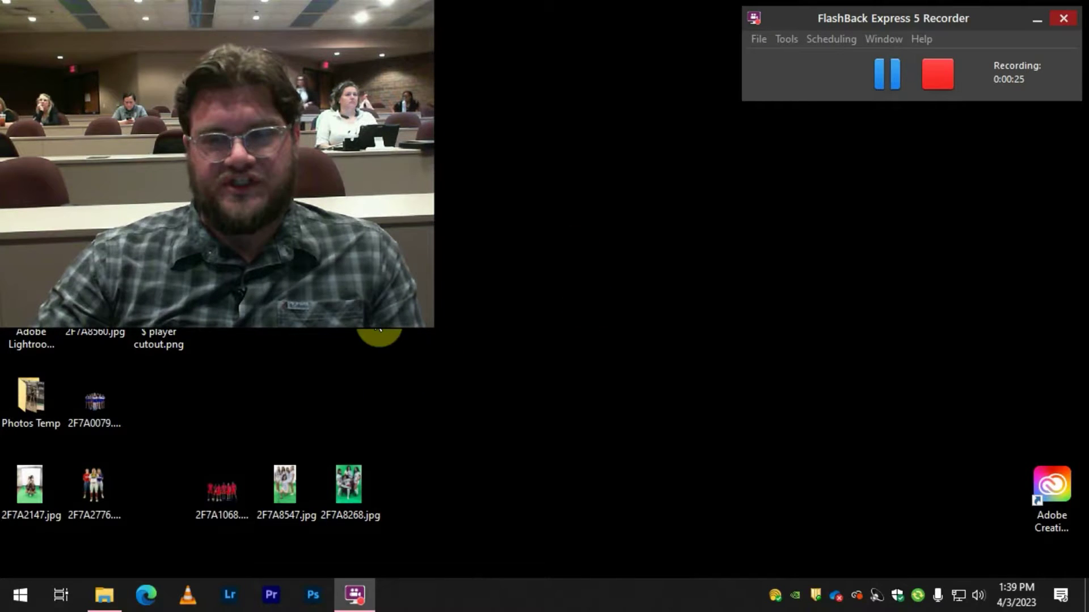
click(105, 594)
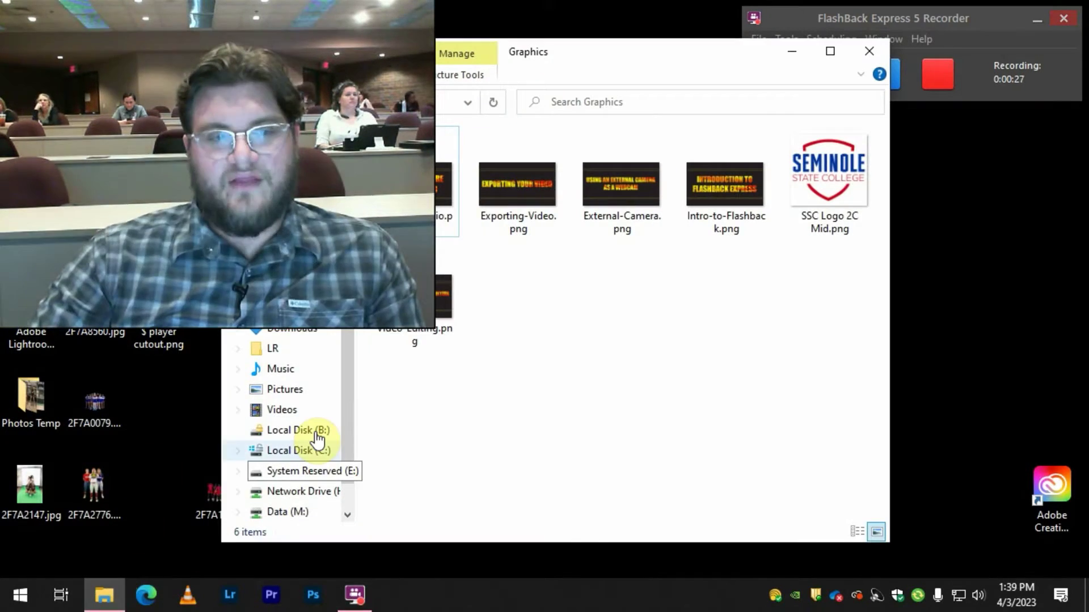
click(287, 334)
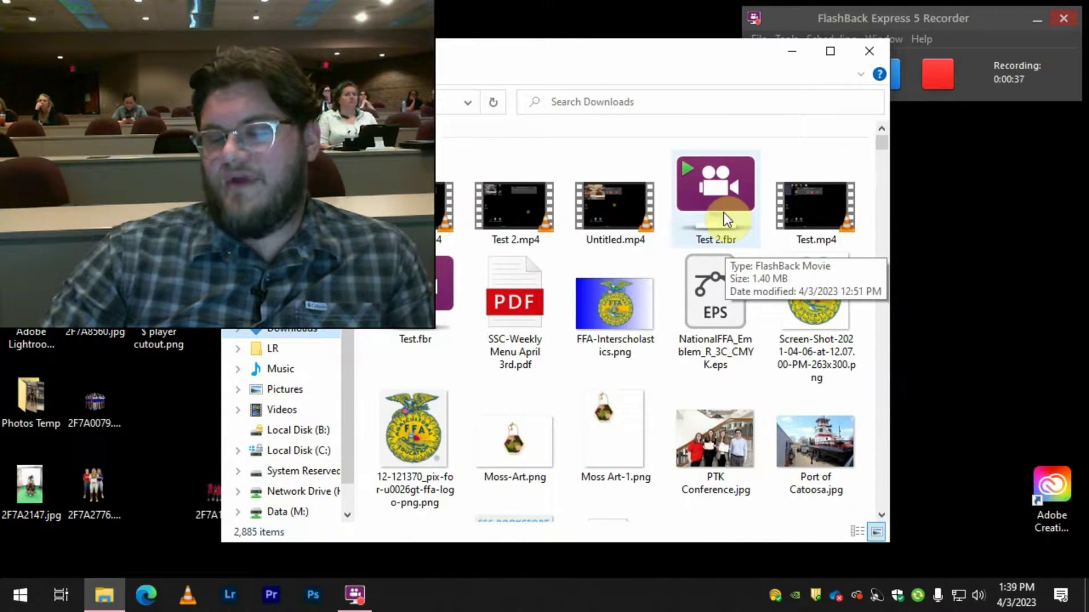
double_click(717, 195)
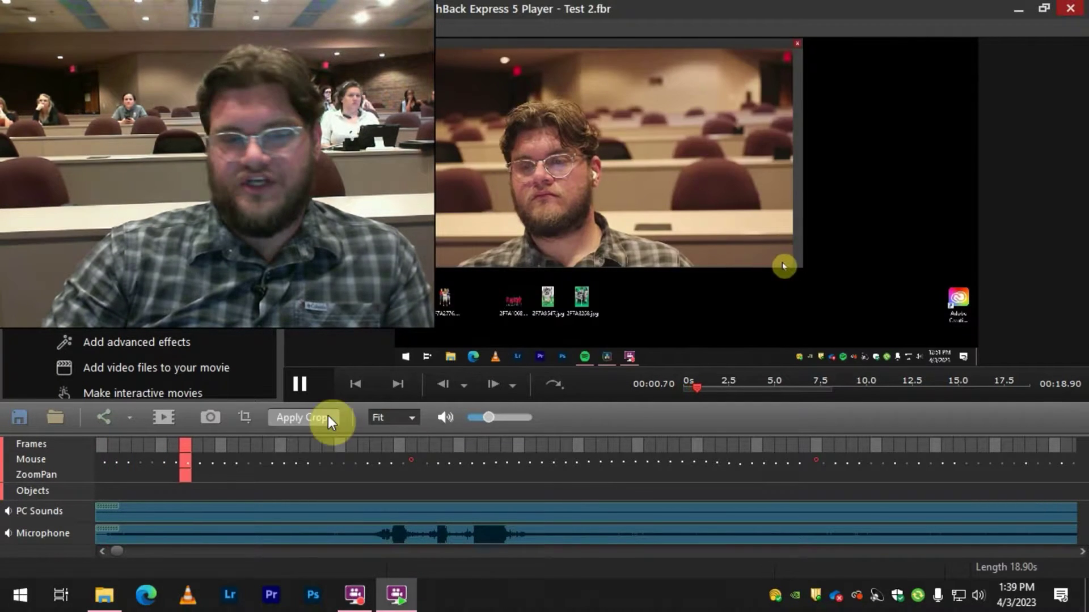
click(300, 392)
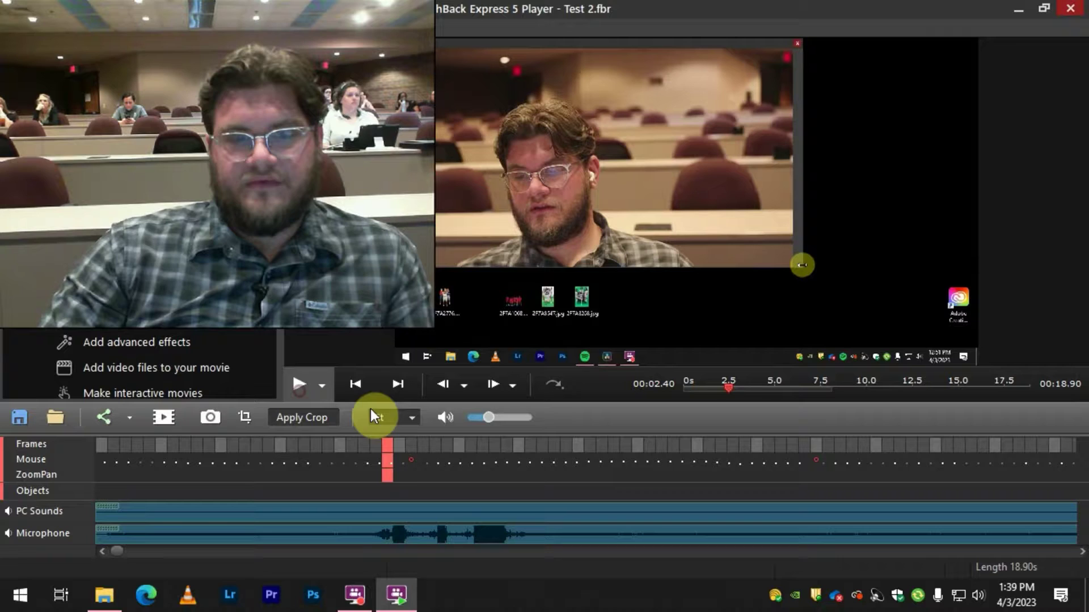
Select frames 0 to 24 on the recording's timeline, and replace that selection with frame 32
drag(383, 443, 36, 436)
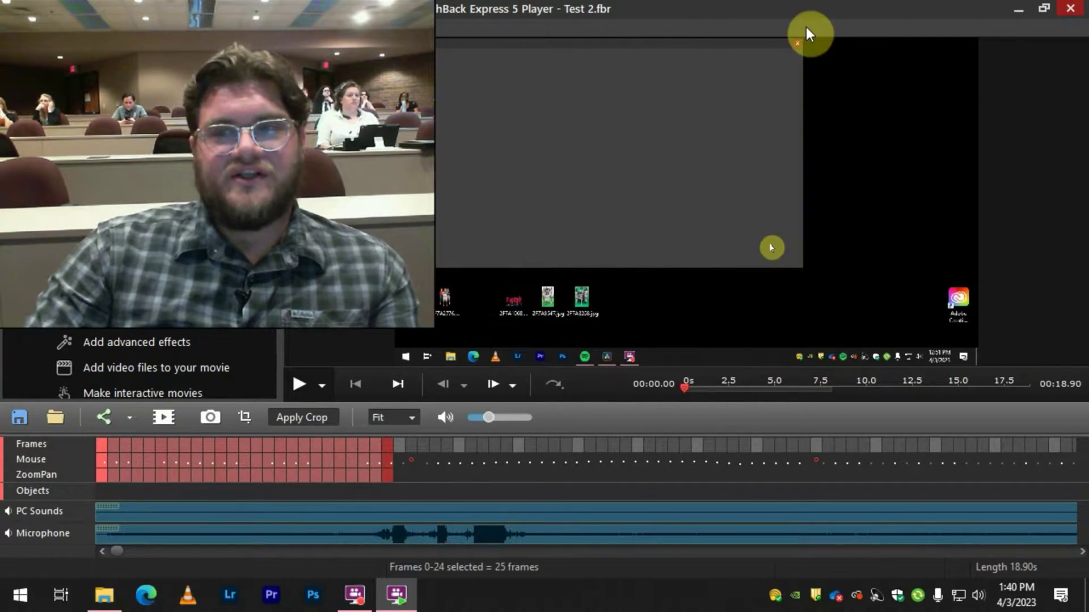
mouse_move(798, 9)
mouse_down()
mouse_move(818, 117)
mouse_move(802, 84)
mouse_move(798, 20)
mouse_up()
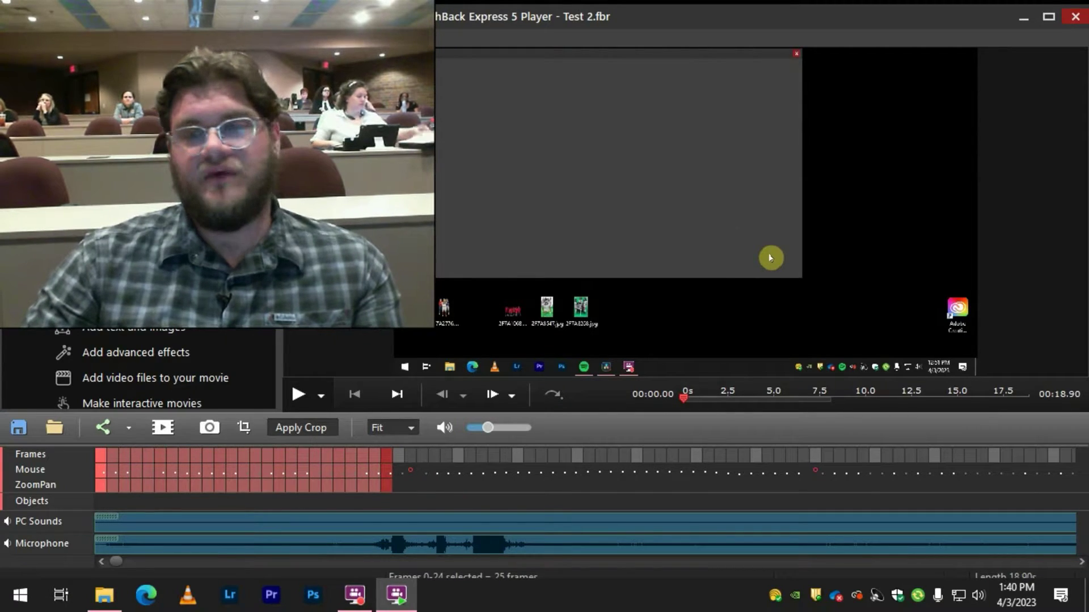
click(797, 55)
click(535, 97)
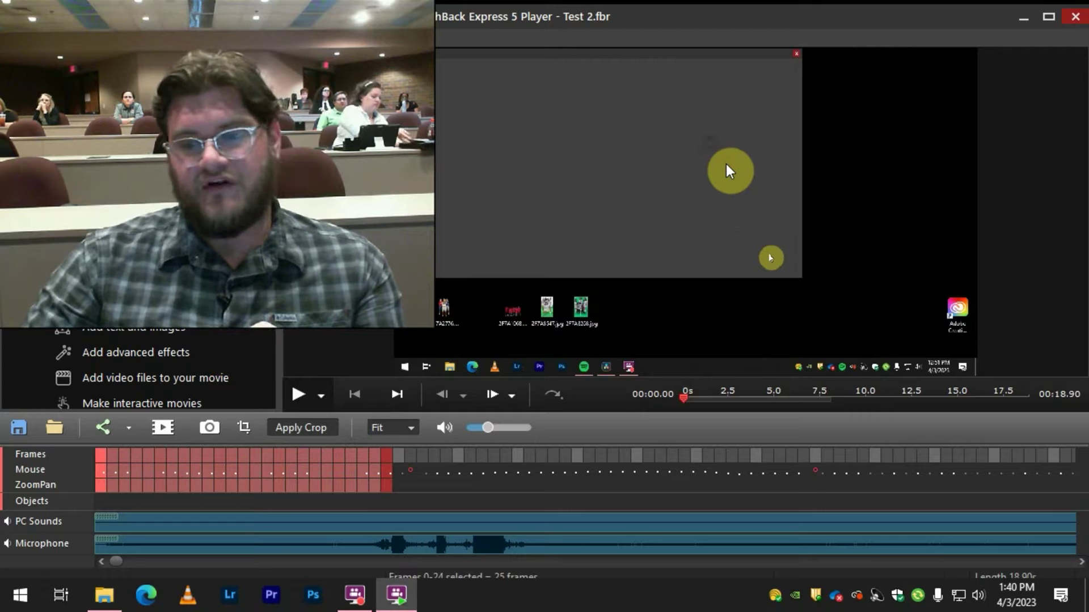
click(481, 455)
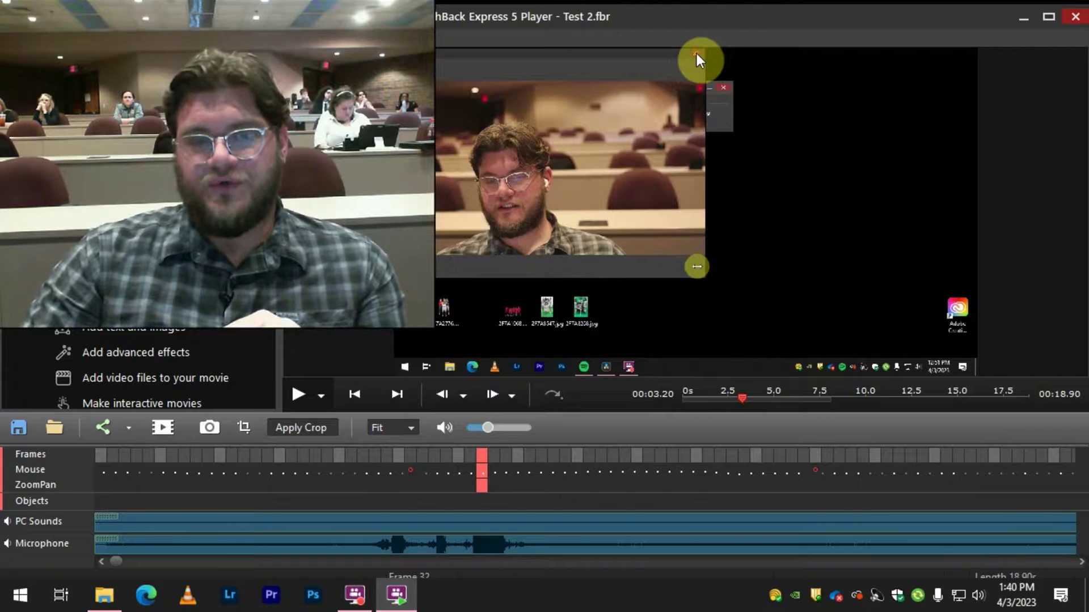
click(543, 91)
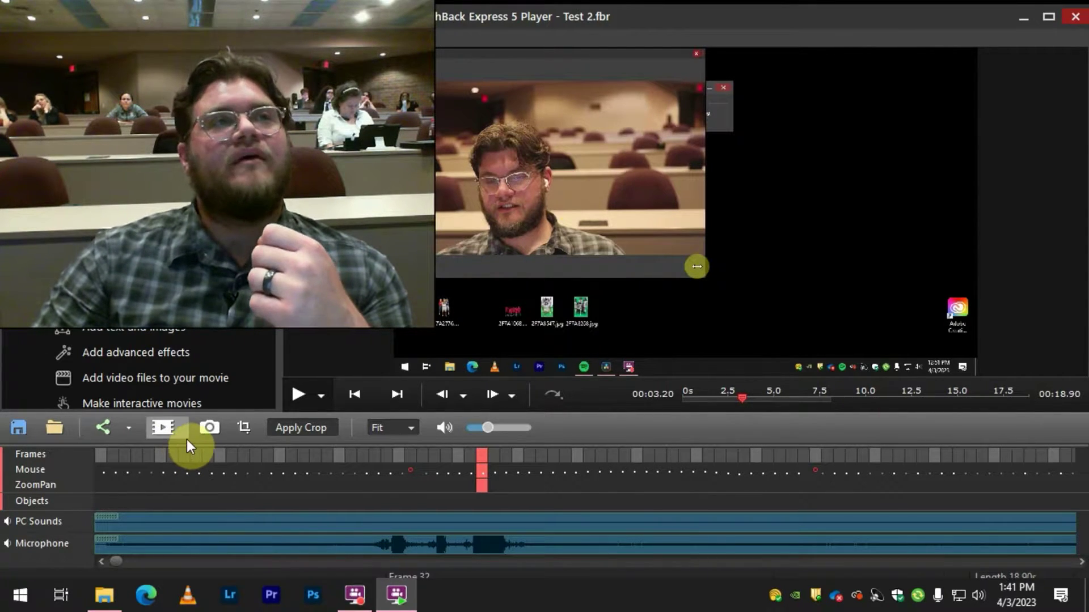
Start exporting the recording and open the MPEG4 export settings
click(161, 431)
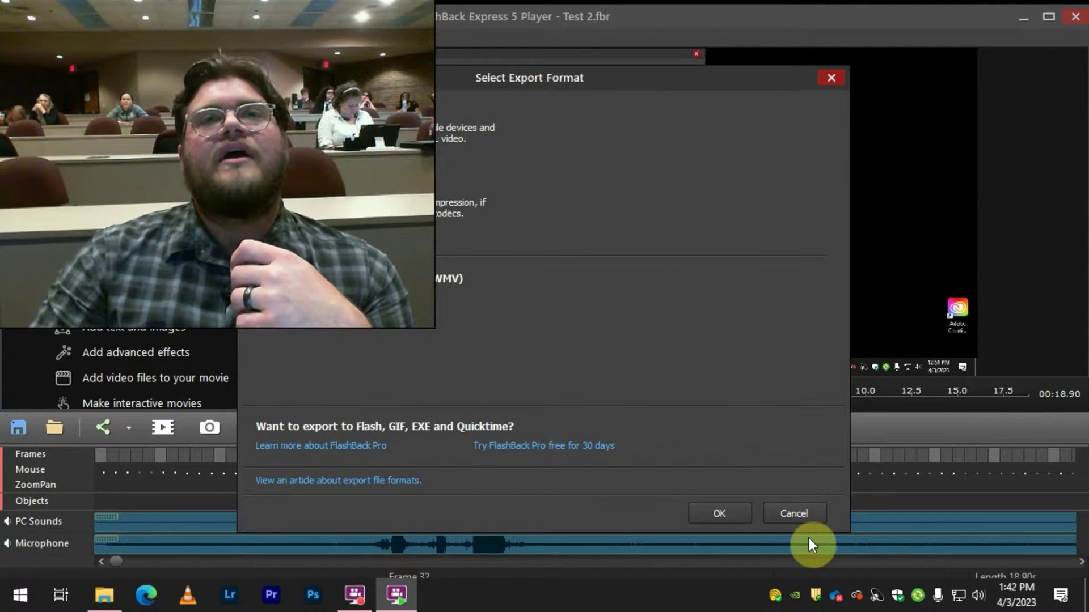
click(809, 510)
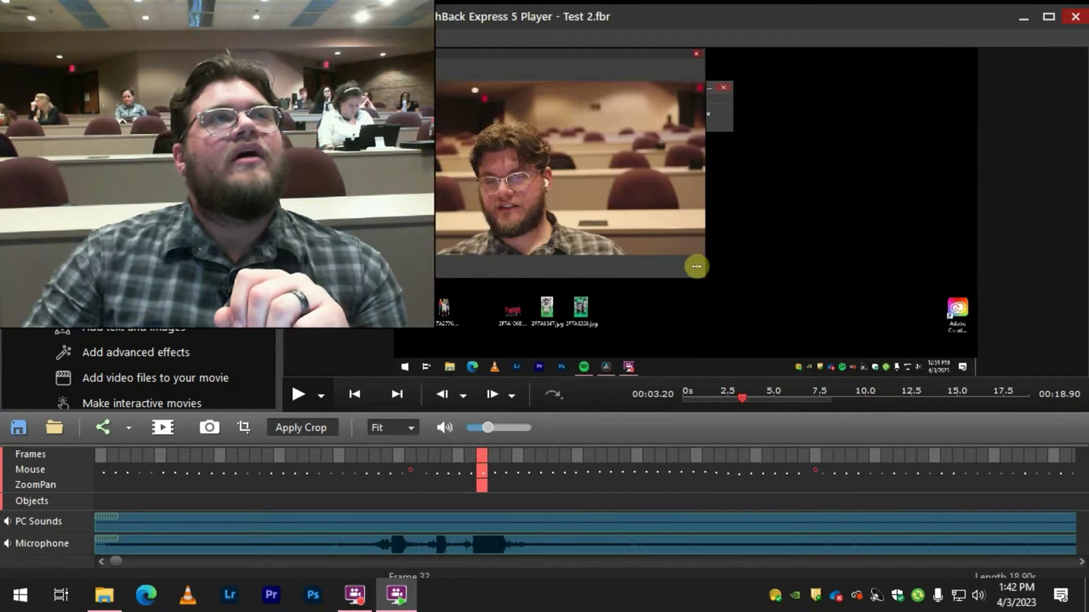
click(14, 38)
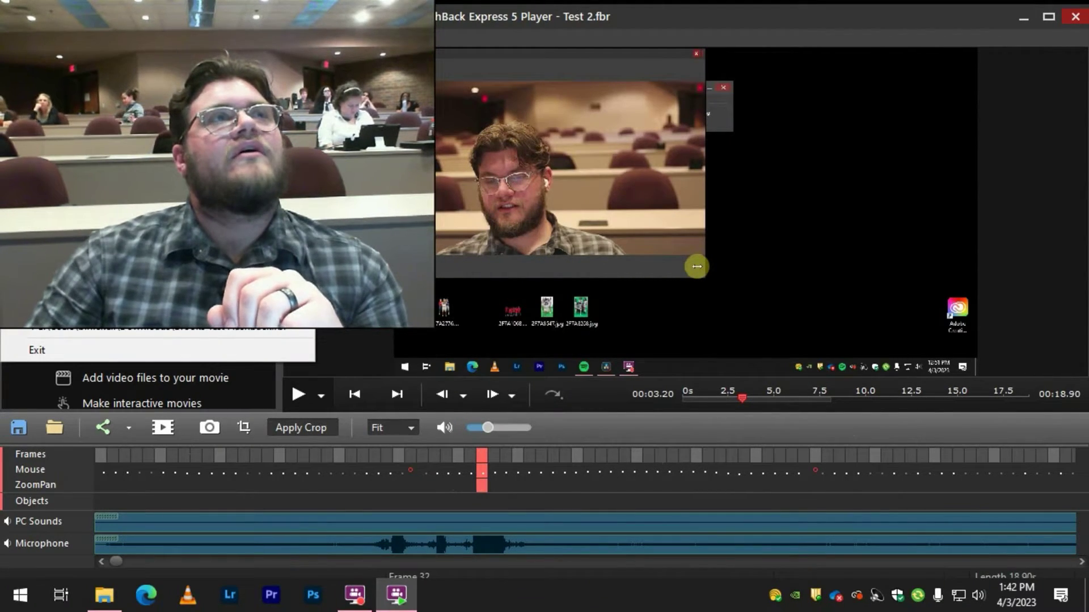
click(48, 145)
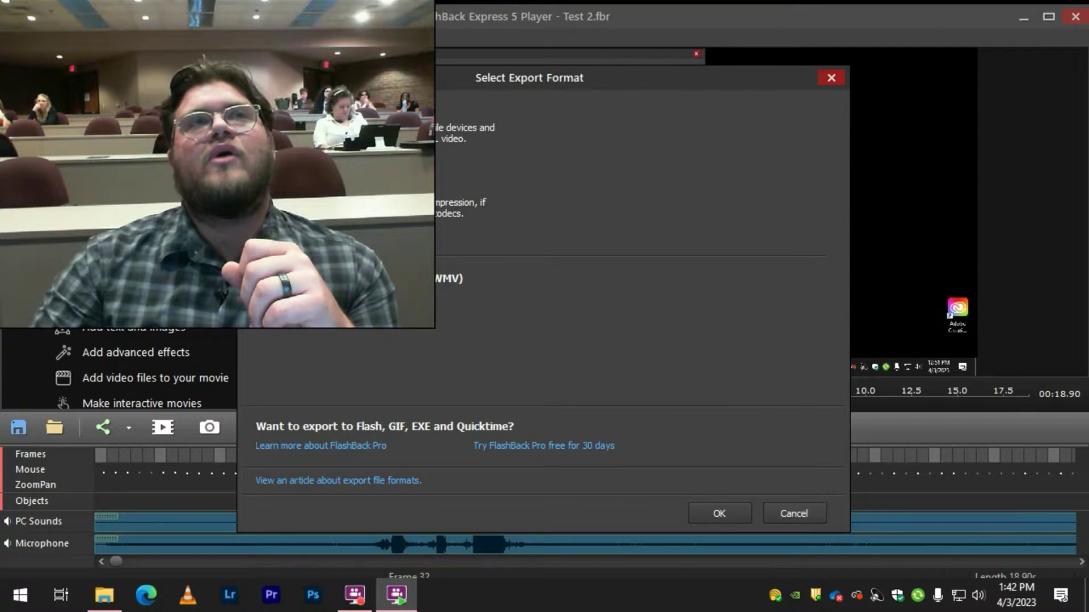
click(721, 515)
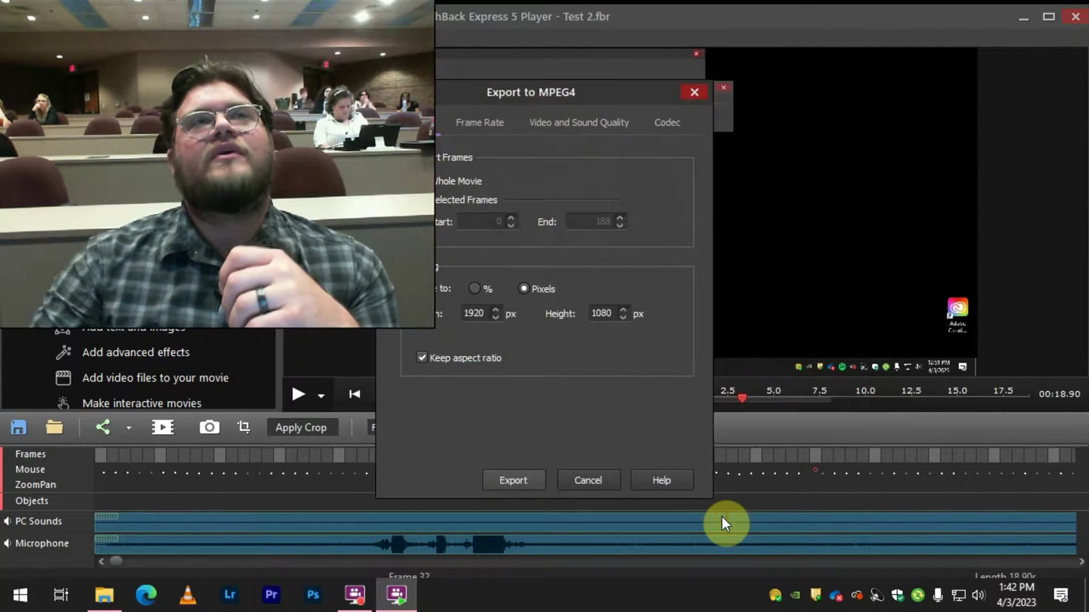
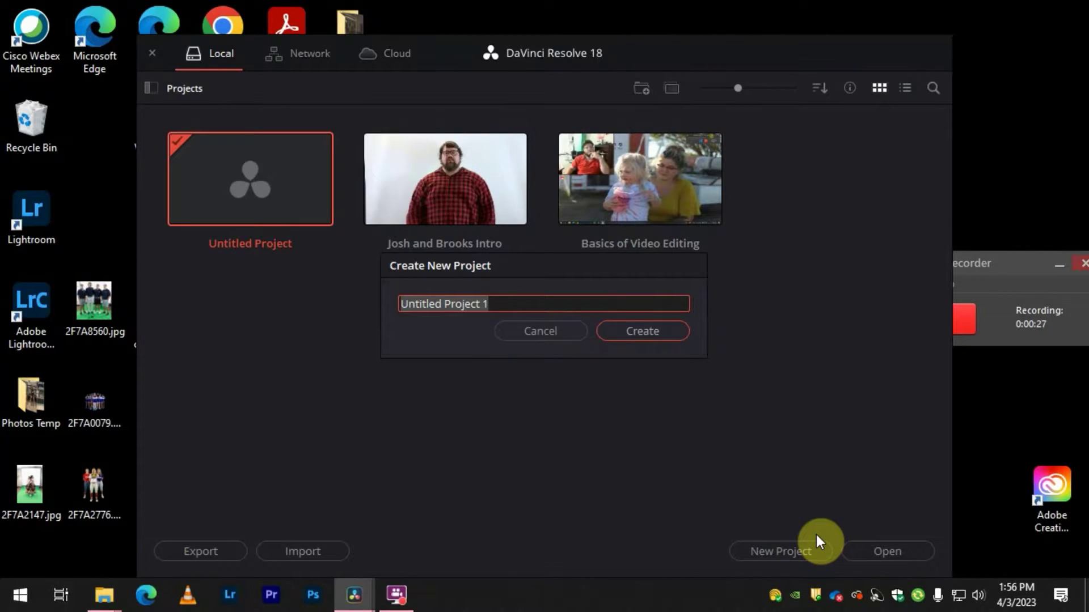
Create a new DaVinci Resolve project named Video Editing Tutorial
key(ctrl+a)
key(BackSpace)
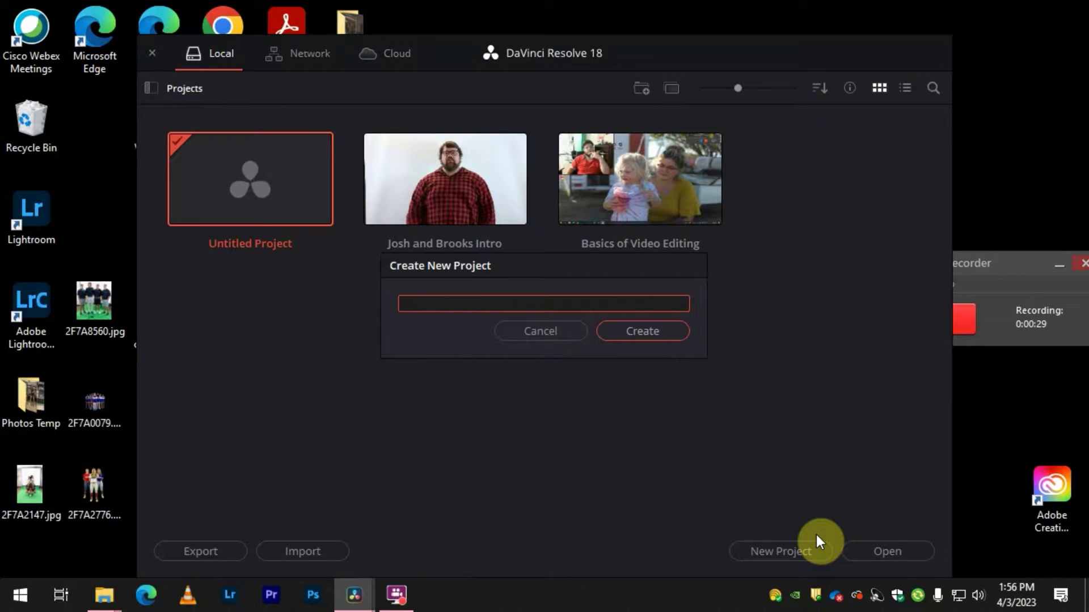
text(Video Editing Tutorial)
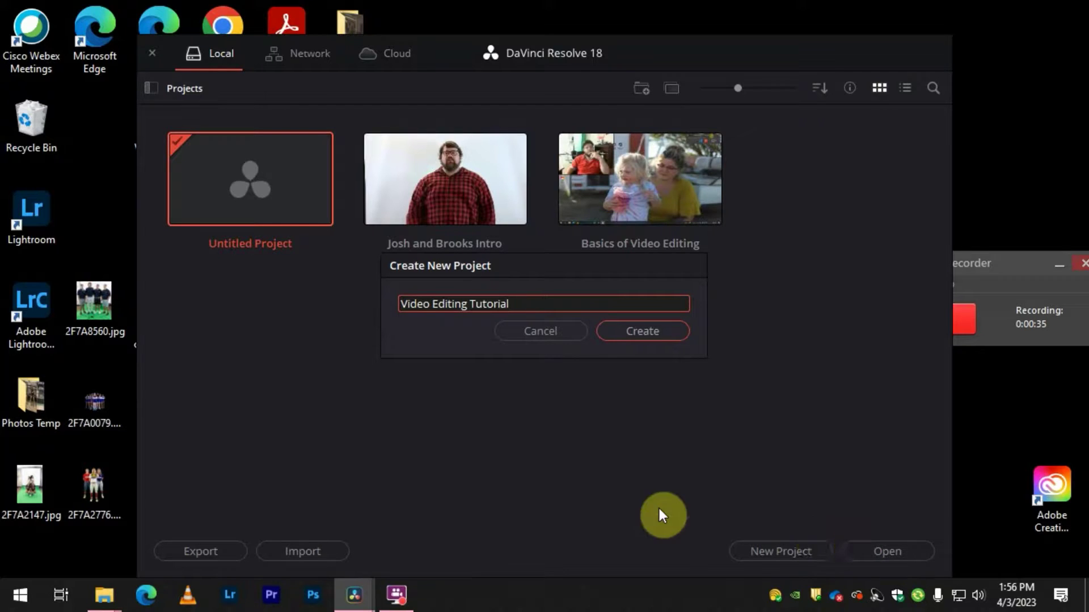
click(646, 324)
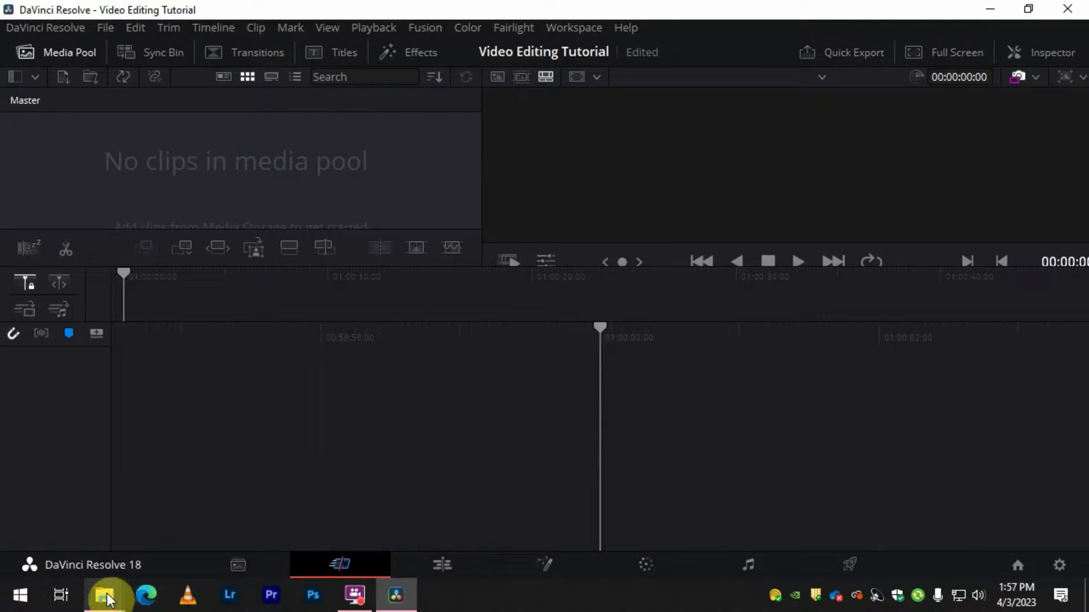
Start a media import and browse to the Video folder inside the desktop's Presentation folder
click(105, 28)
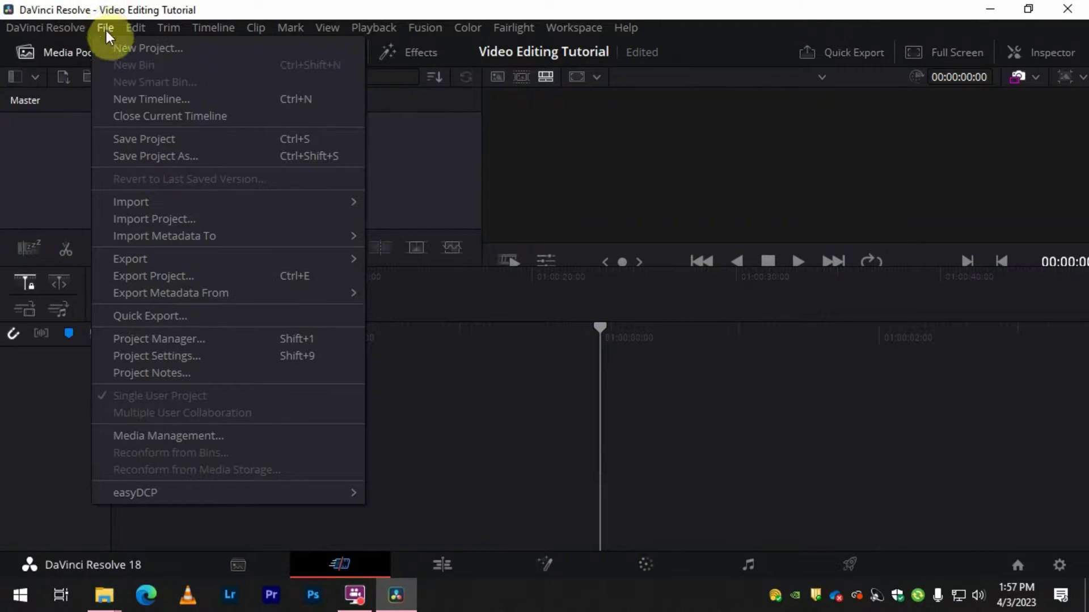
mouse_move(139, 202)
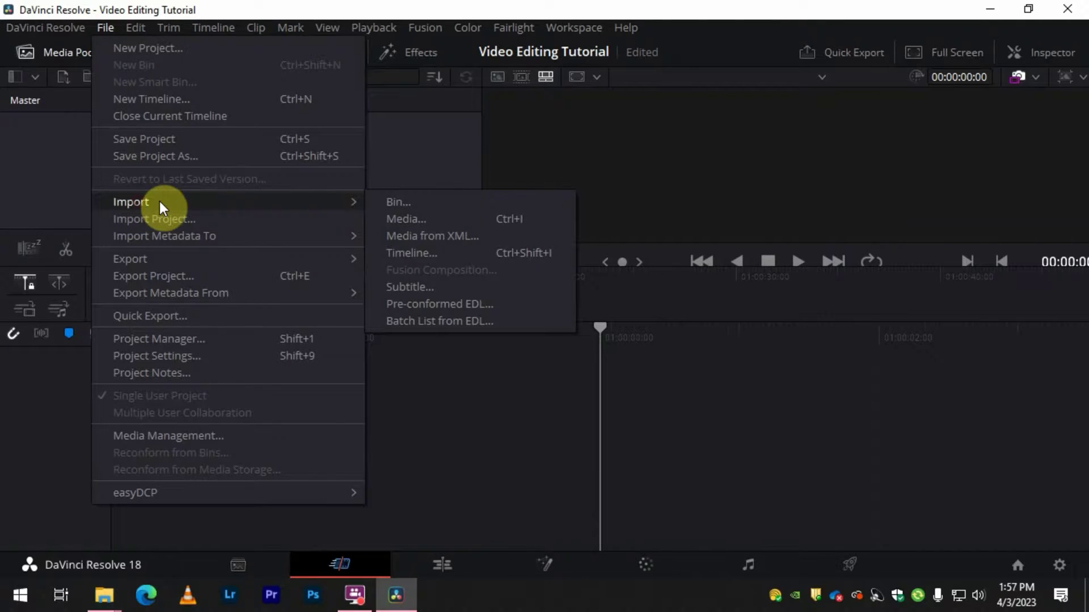
click(403, 219)
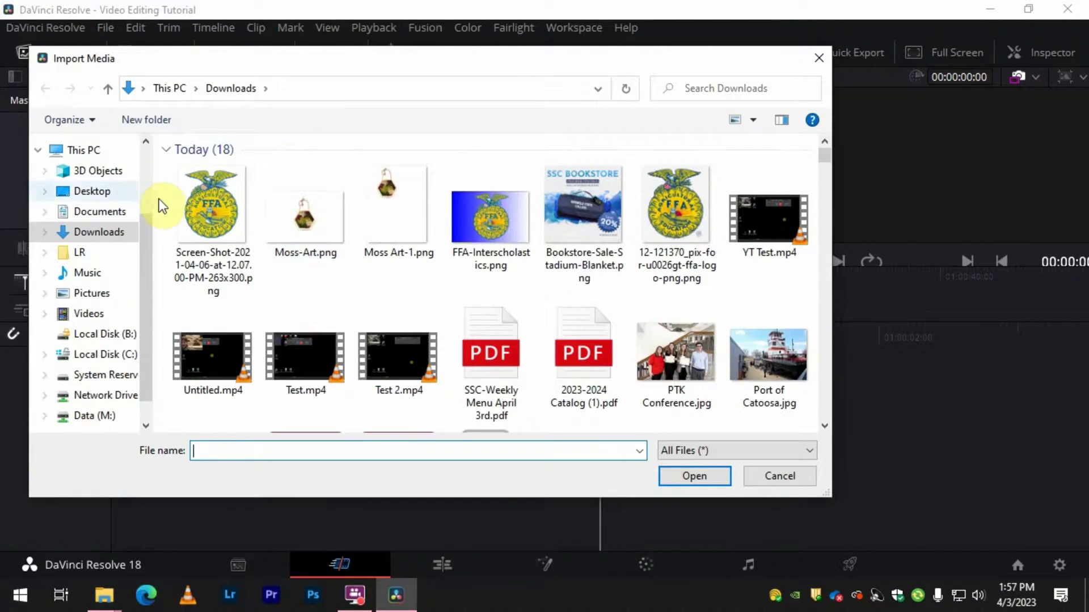
click(95, 192)
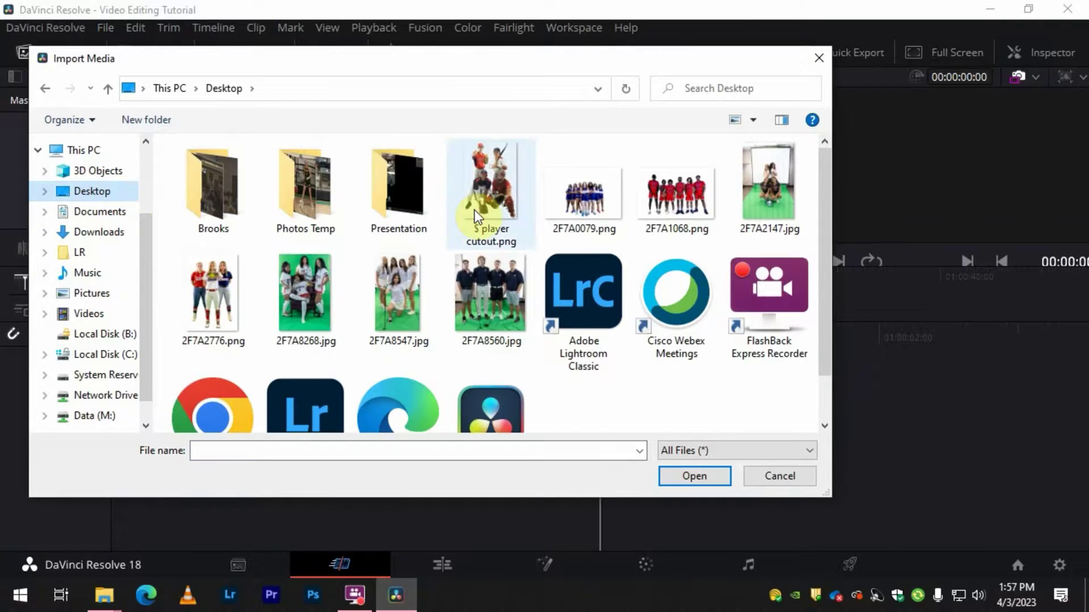
click(384, 181)
double_click(383, 182)
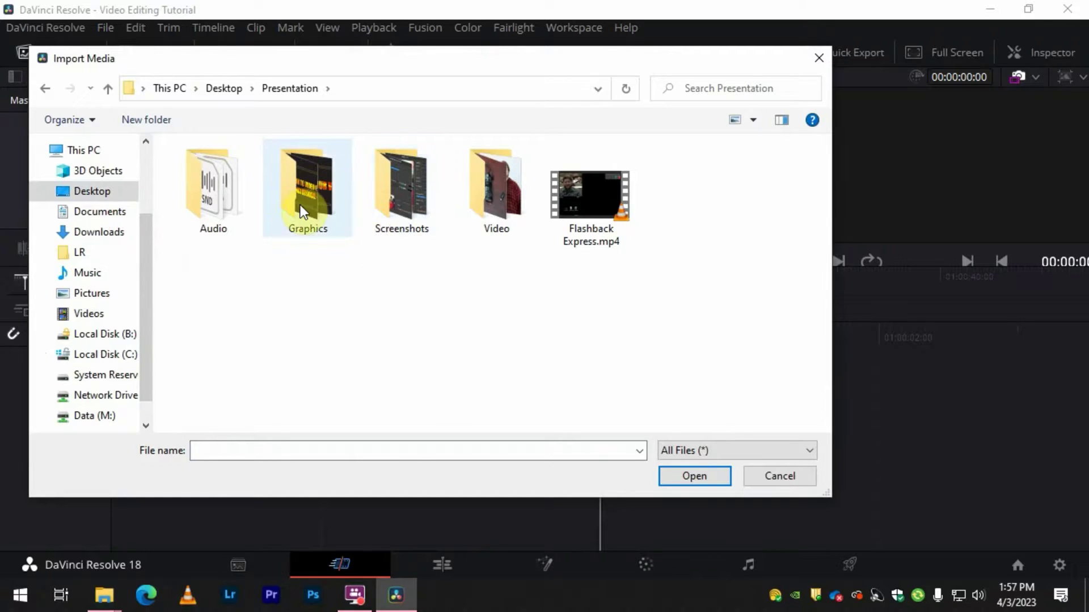
click(489, 174)
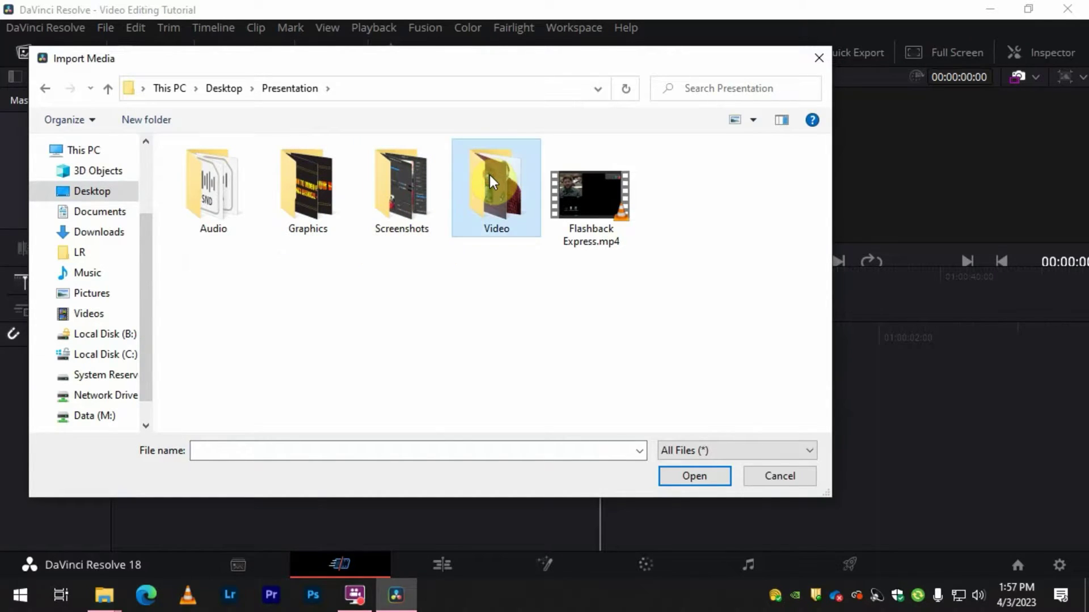
double_click(490, 180)
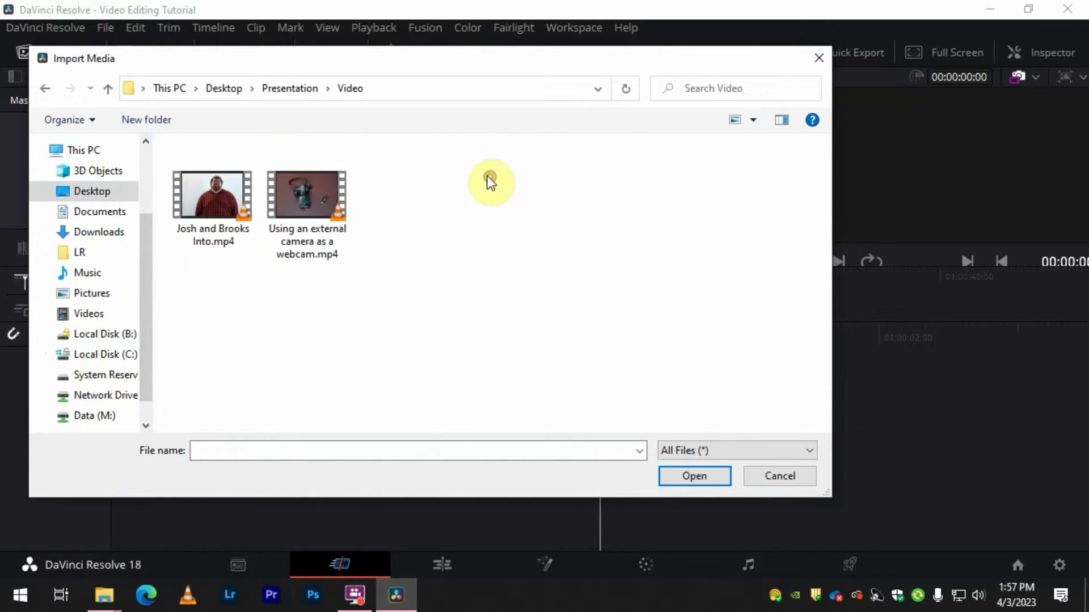
Import the presenters' intro MP4 into the media pool, changing the project frame rate to match the clip
click(210, 194)
drag(548, 61, 1034, 81)
drag(716, 198, 127, 178)
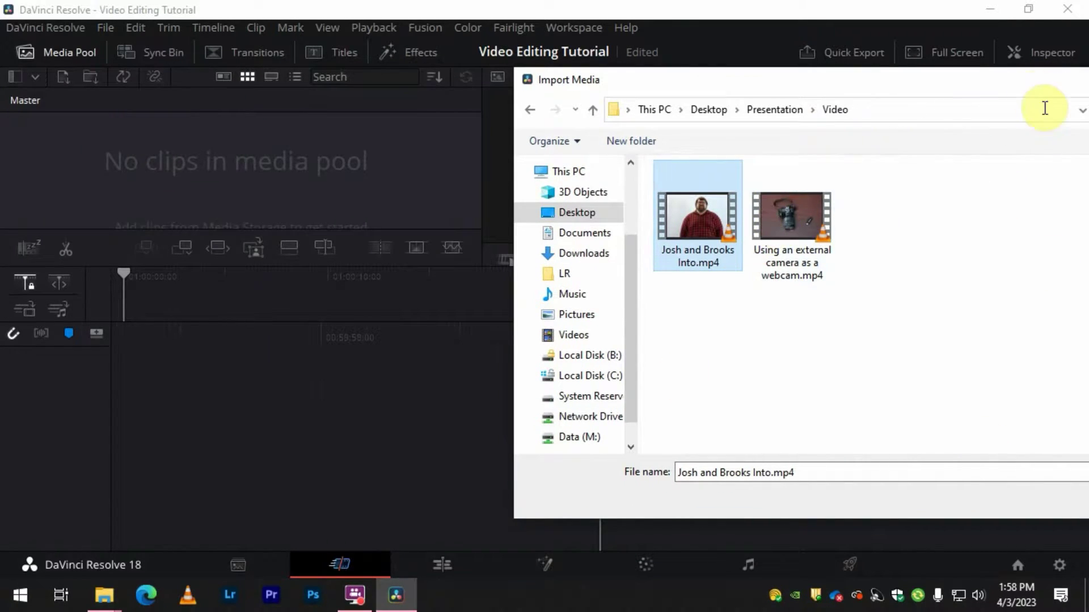
drag(1045, 80, 979, 85)
click(943, 498)
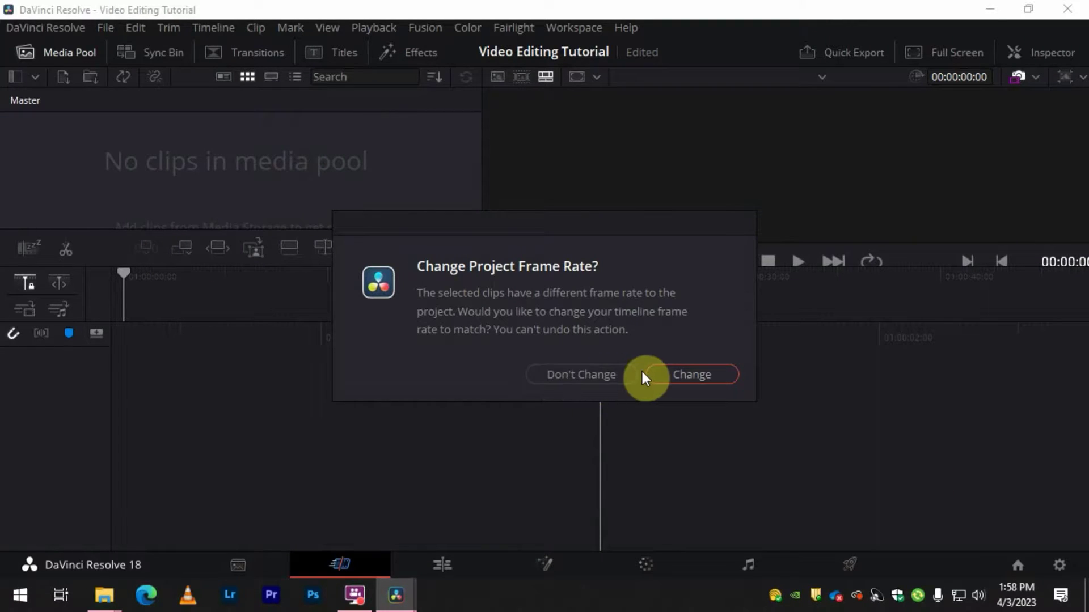
click(656, 374)
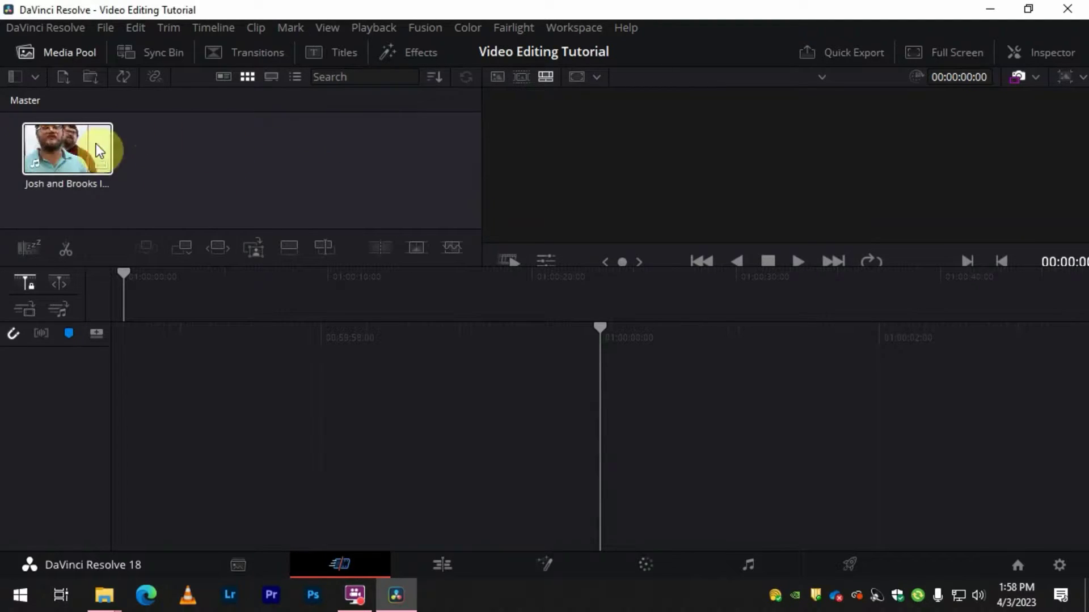
click(227, 139)
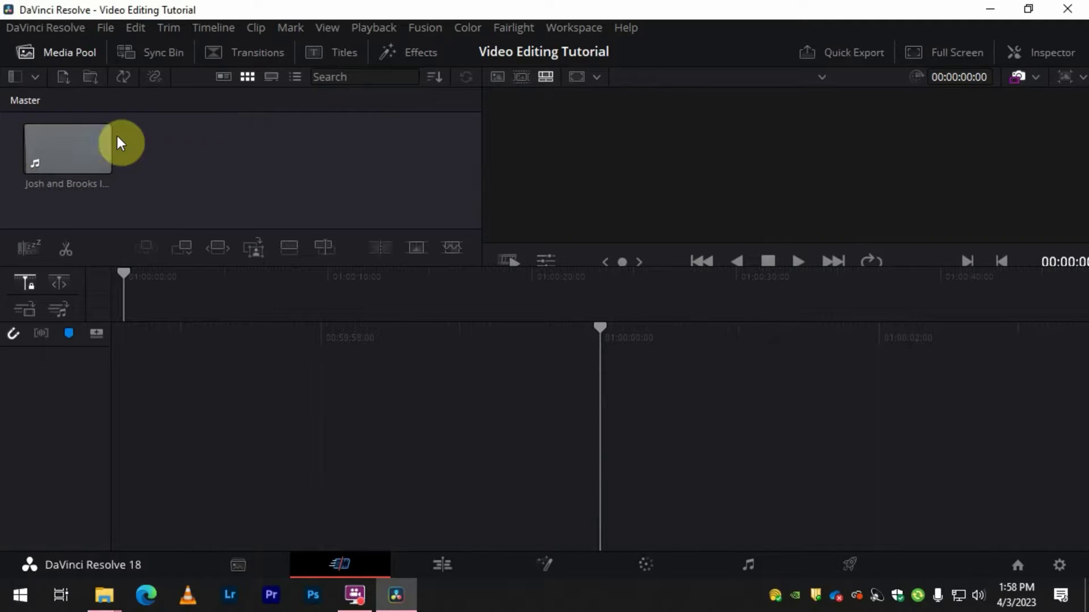
Add Using an external camera as a webcam.mp4 to the media pool from the Video folder in File Explorer
click(103, 596)
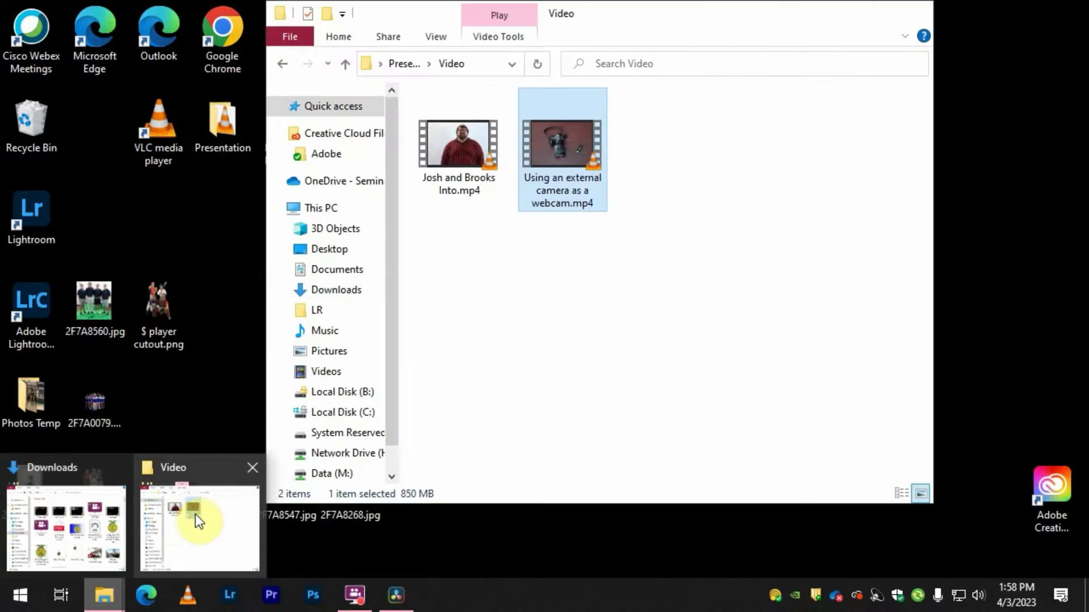
click(195, 514)
drag(593, 14, 790, 38)
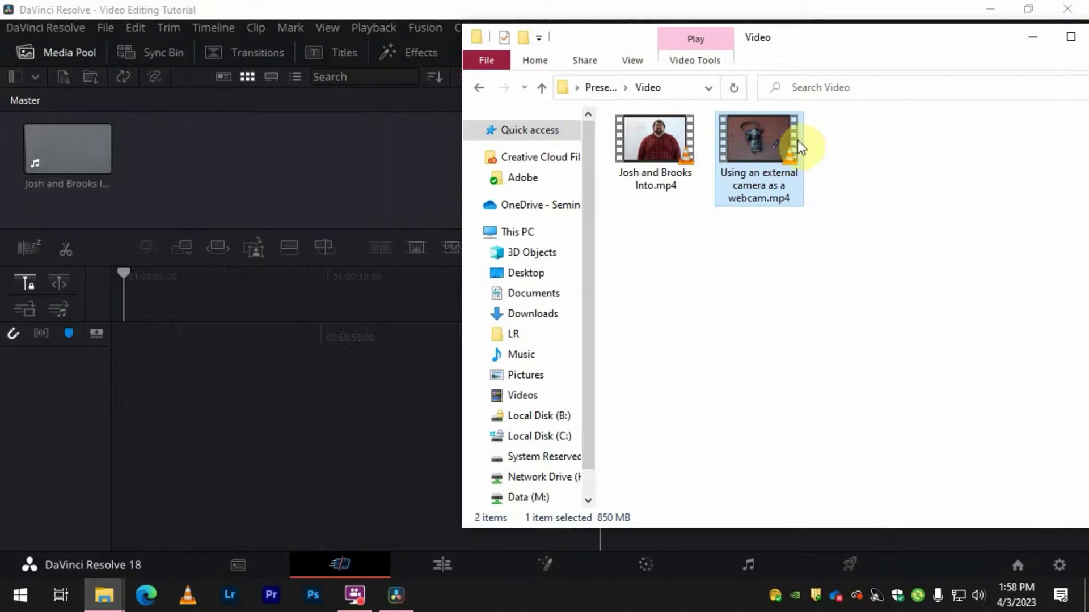
click(761, 149)
drag(762, 149, 167, 178)
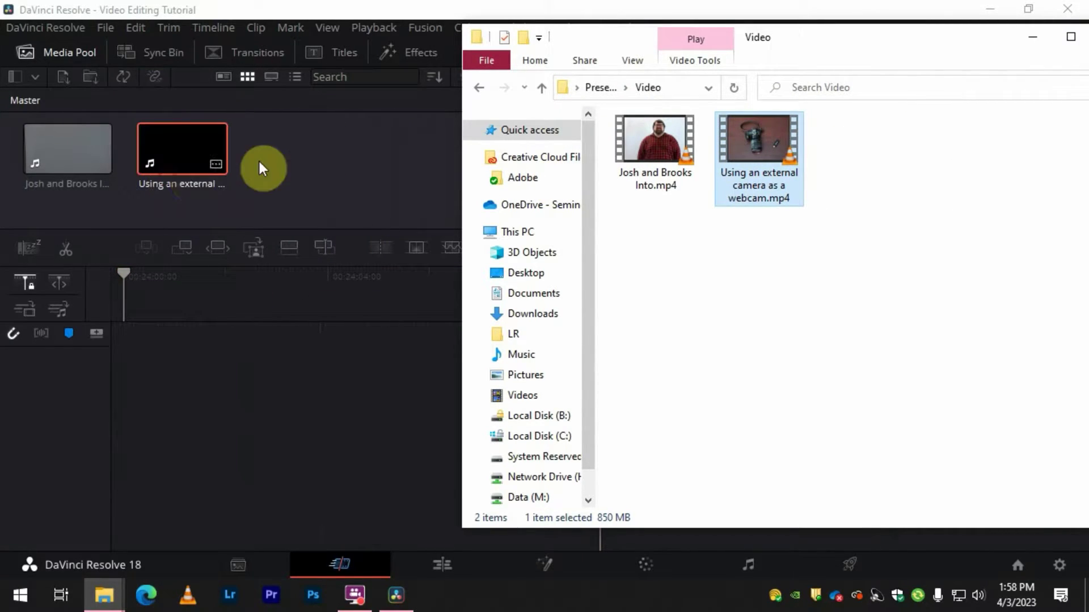
click(275, 158)
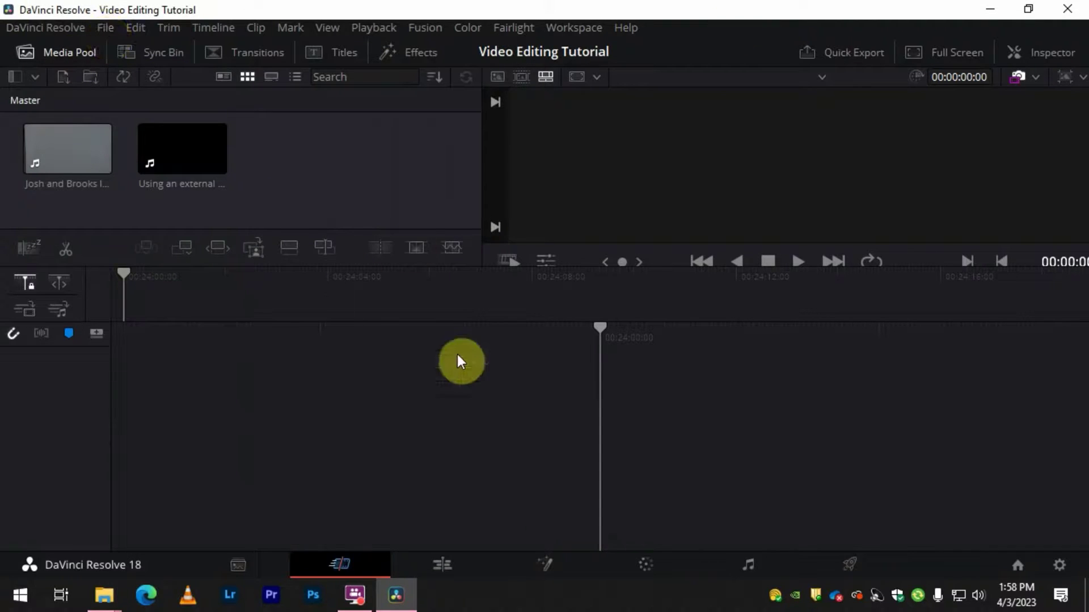
Add Flashback Express.mp4 to the media pool from the Presentation folder in File Explorer, then minimize the folder window
click(102, 596)
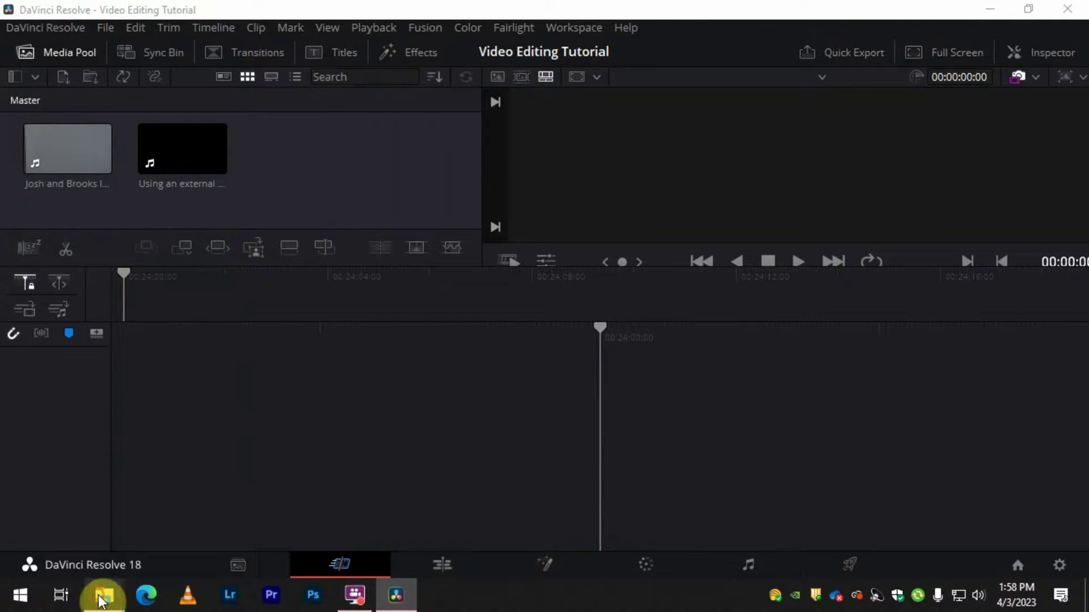
click(193, 525)
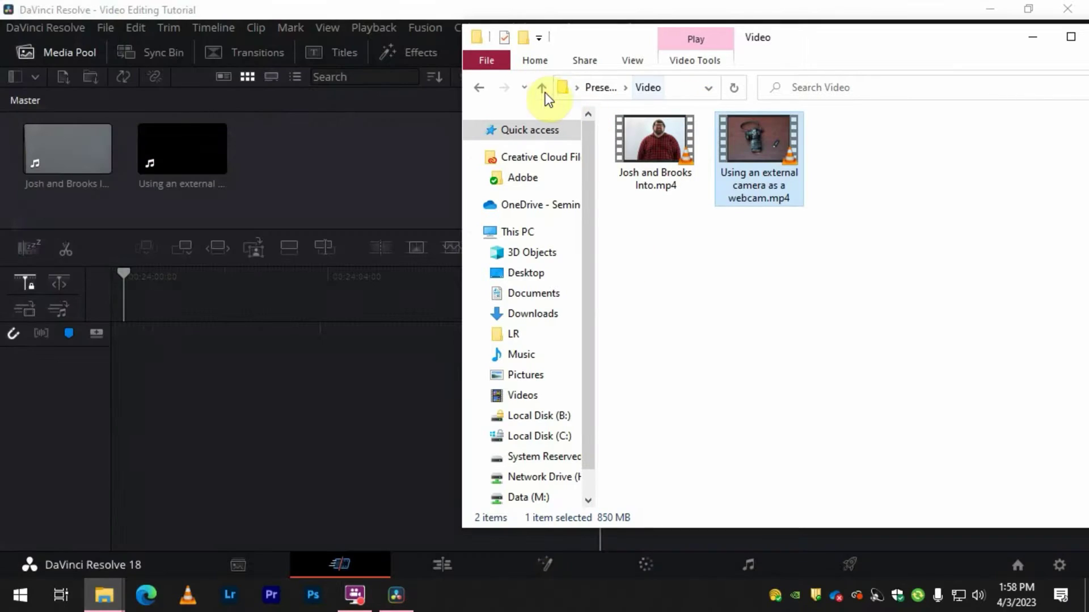
click(475, 88)
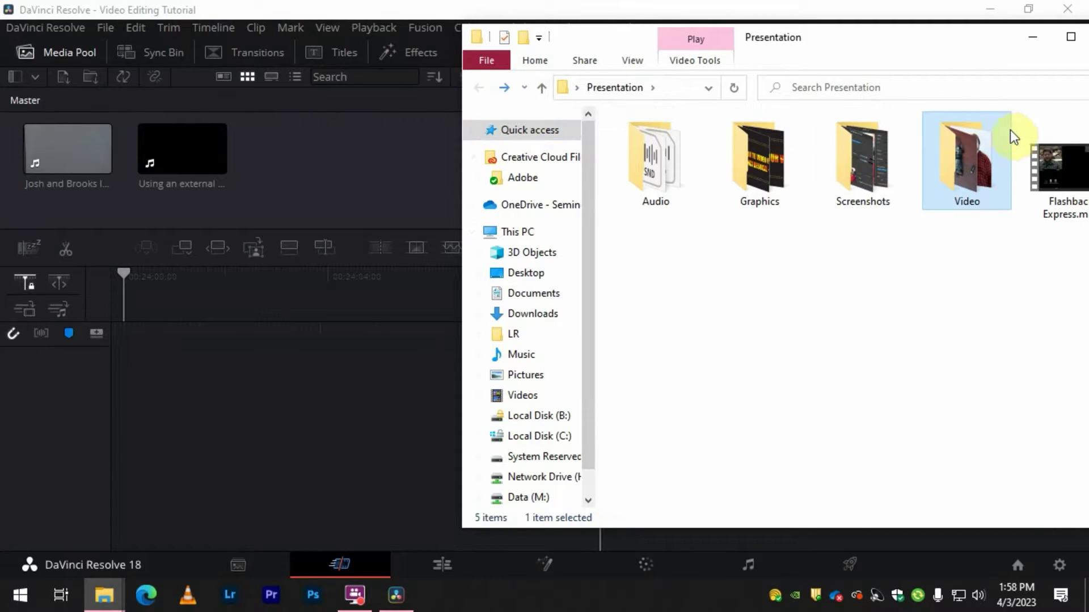
drag(1066, 157, 317, 159)
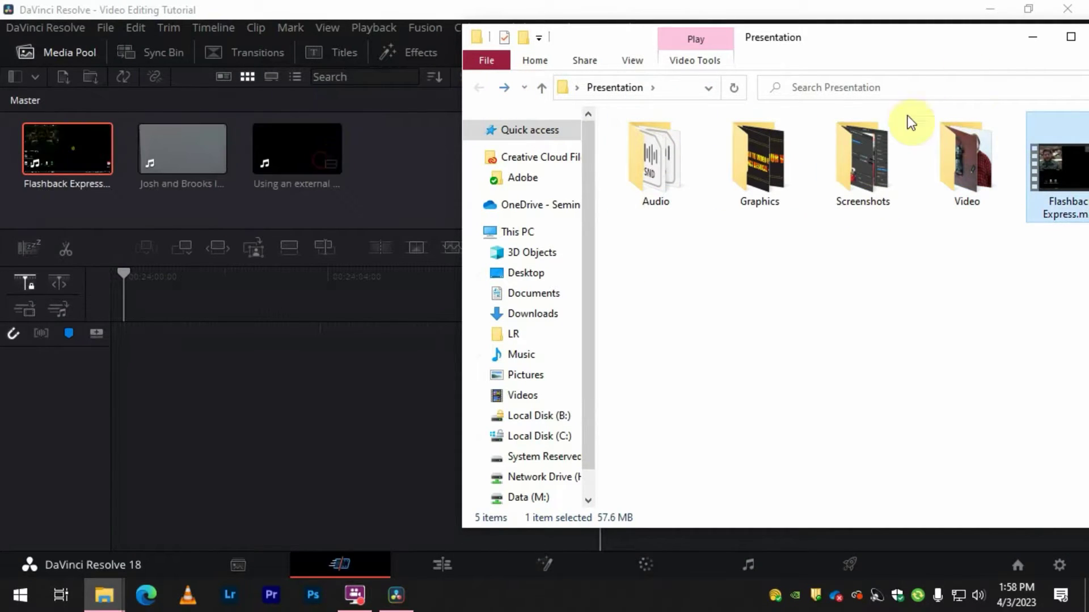
click(1032, 37)
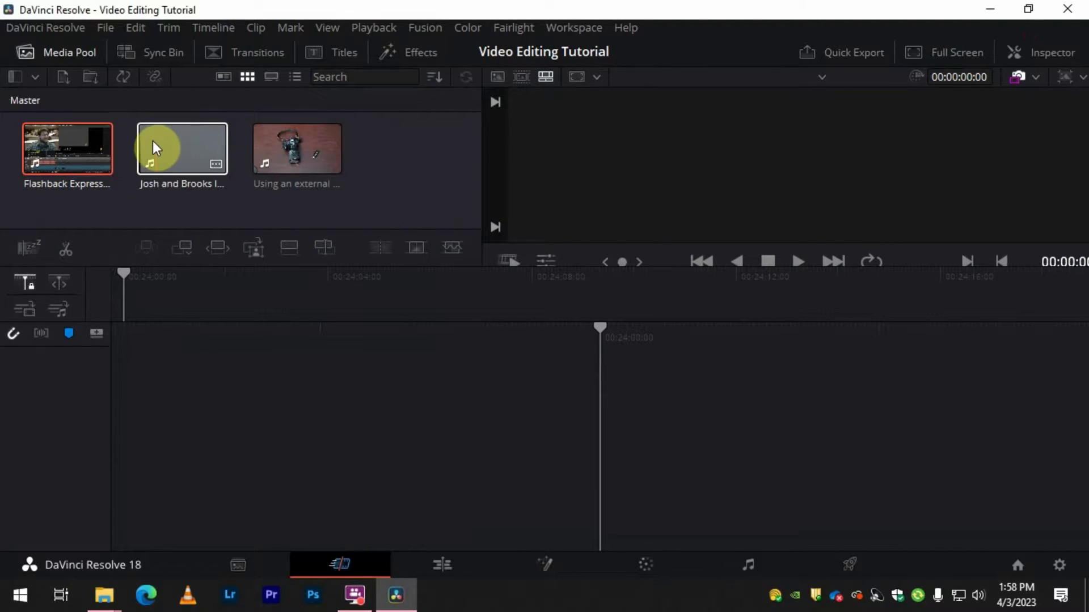
Put the presenters' intro clip on a new timeline and switch to the Edit page
drag(177, 142, 294, 474)
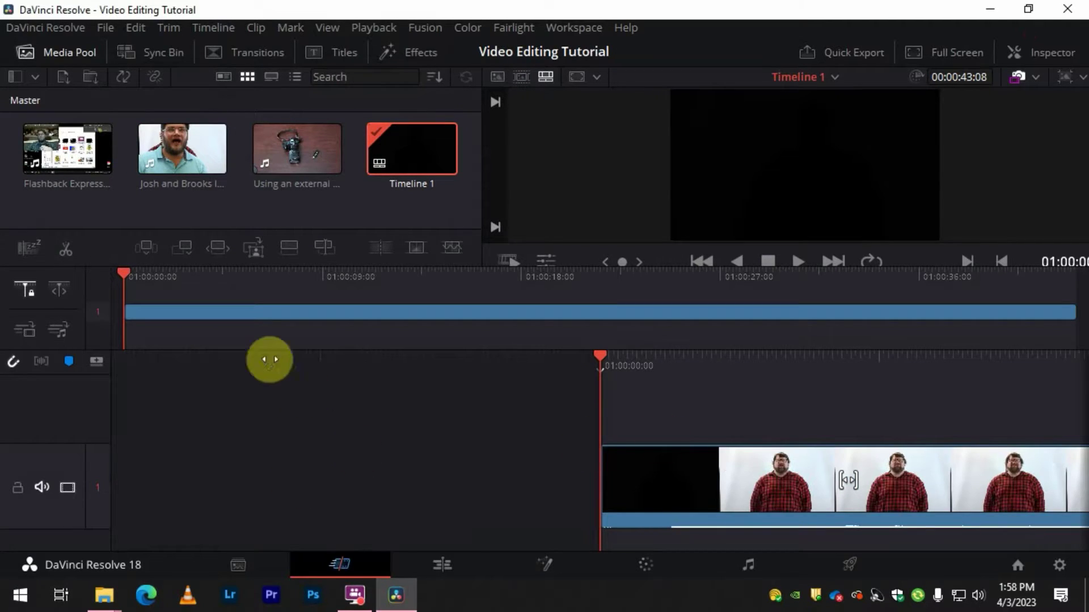
click(237, 562)
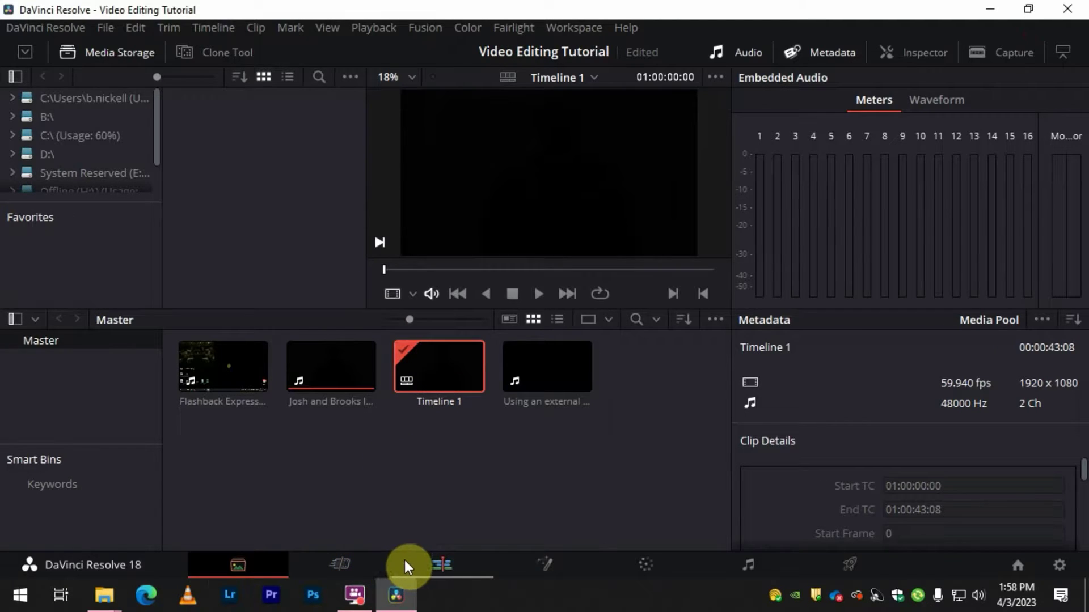
click(443, 568)
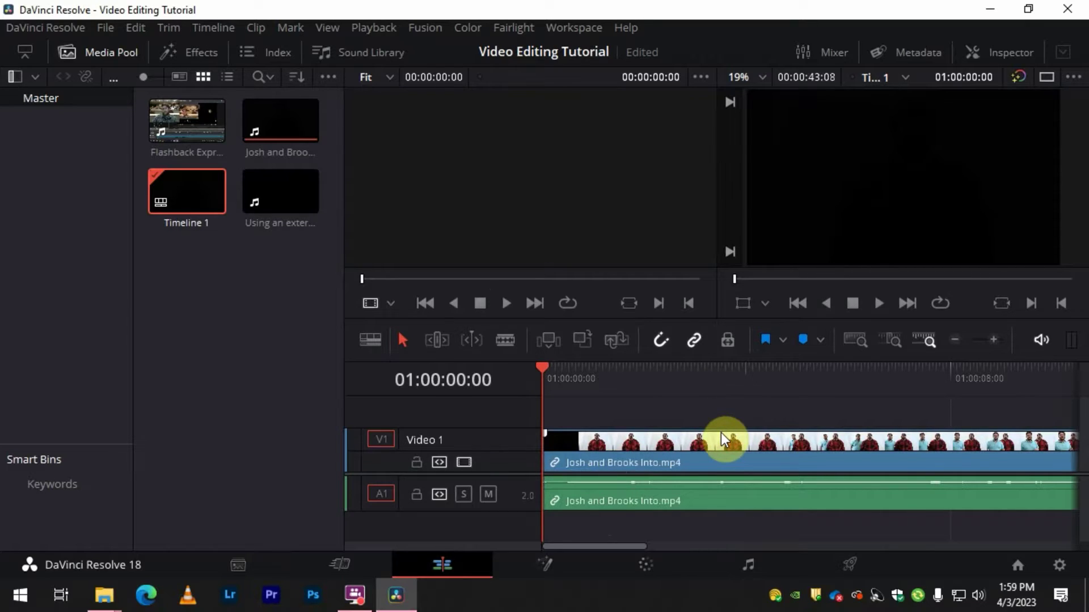
Examine the presenters' intro clip on the timeline at wider and closer zoom levels
scroll(728, 438, down, 5)
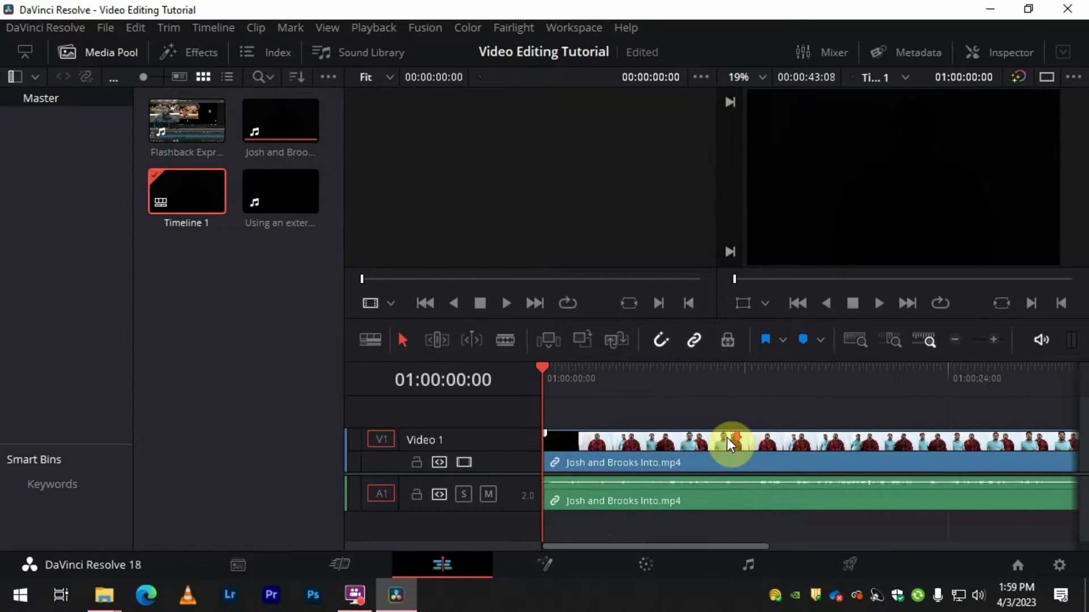
scroll(715, 465, up, 3)
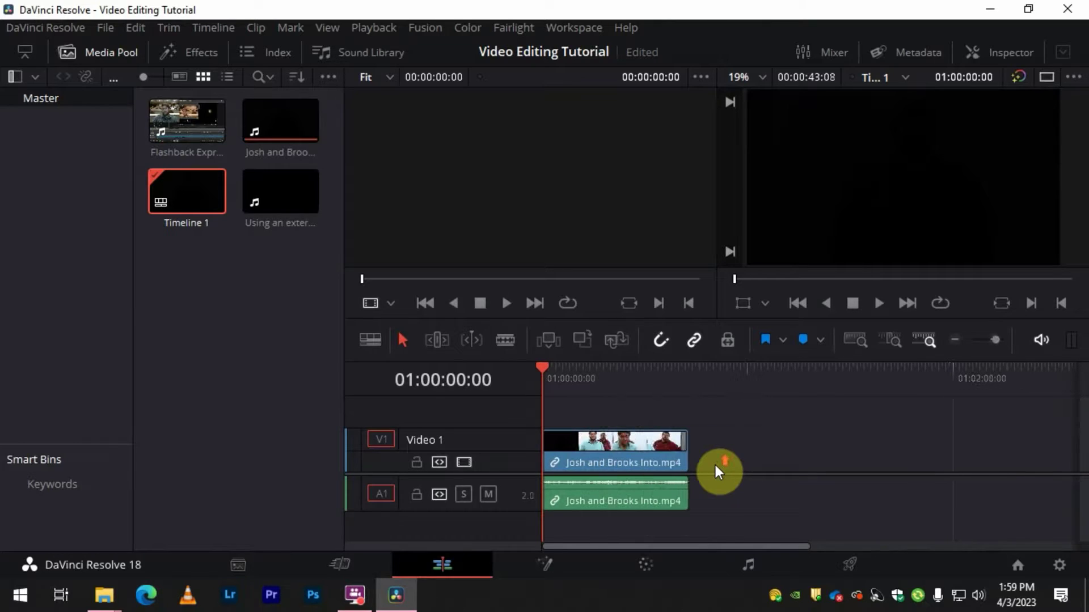
scroll(787, 471, down, 2)
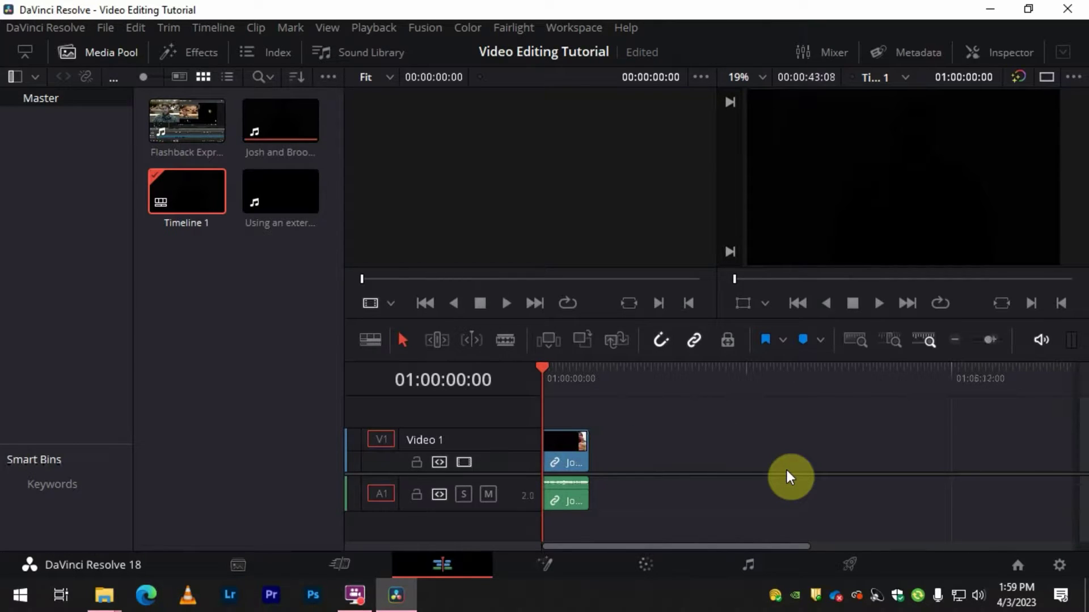
scroll(787, 470, up, 3)
scroll(787, 471, down, 3)
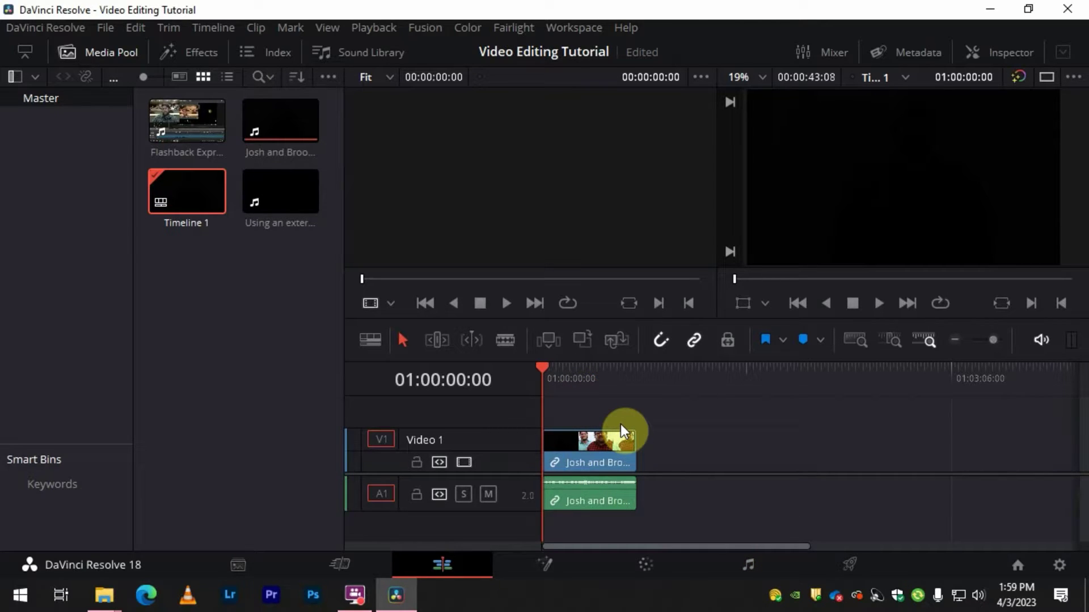
scroll(620, 425, up, 5)
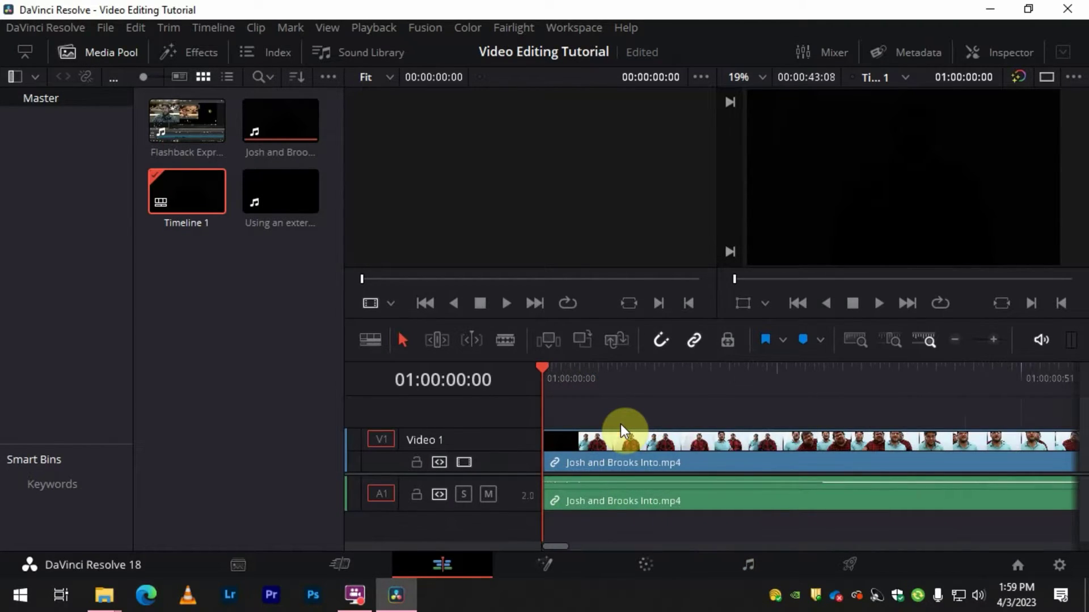
scroll(620, 425, up, 3)
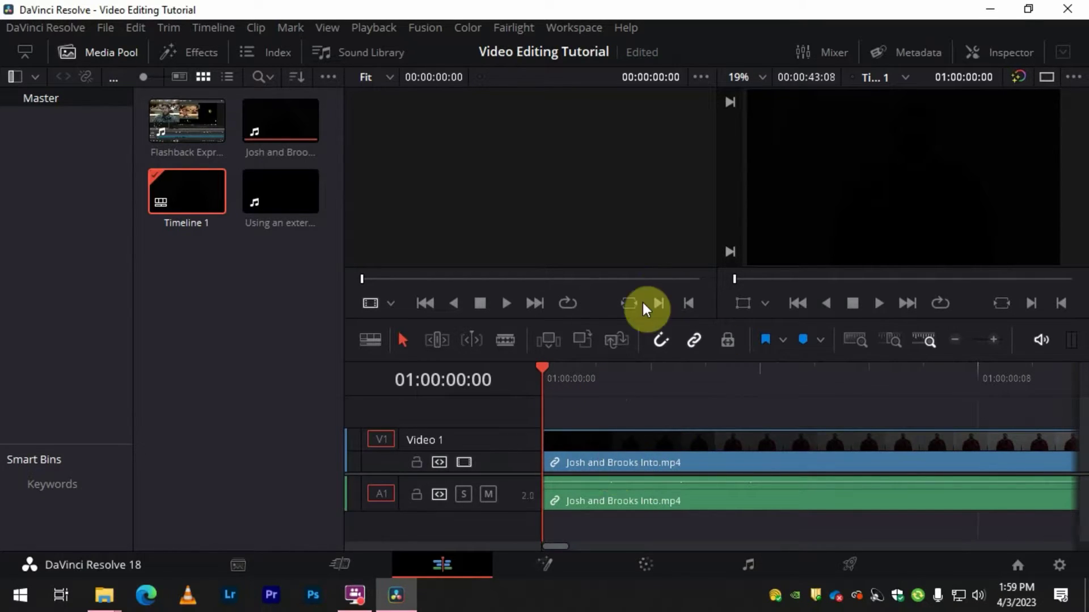
Play the presenters' intro clip from the start, pausing at 01:00:04:32 and stopping at 01:00:08:29
click(878, 304)
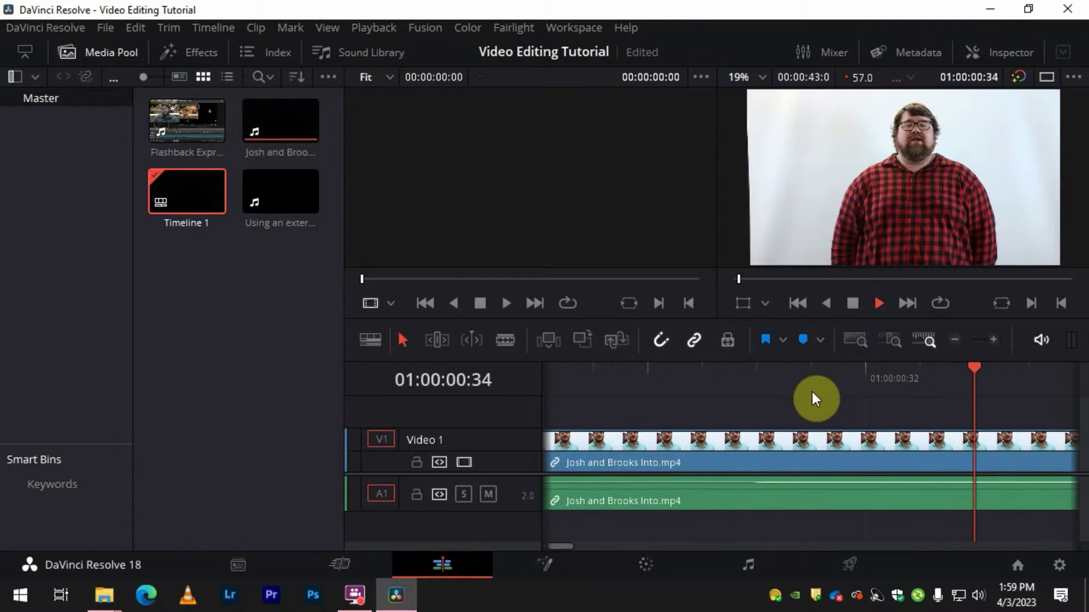
click(857, 303)
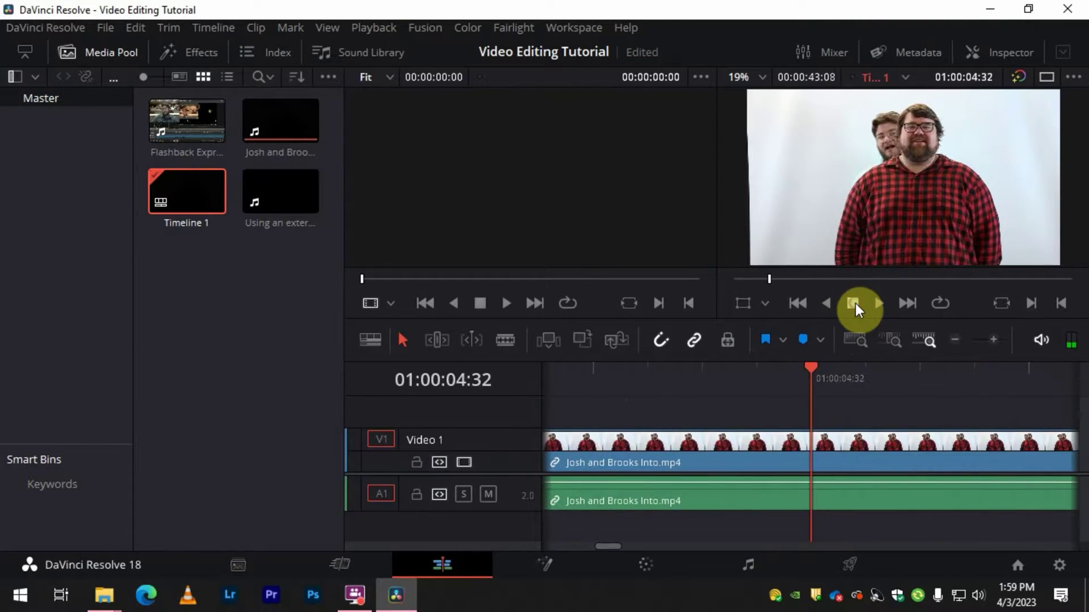
click(751, 444)
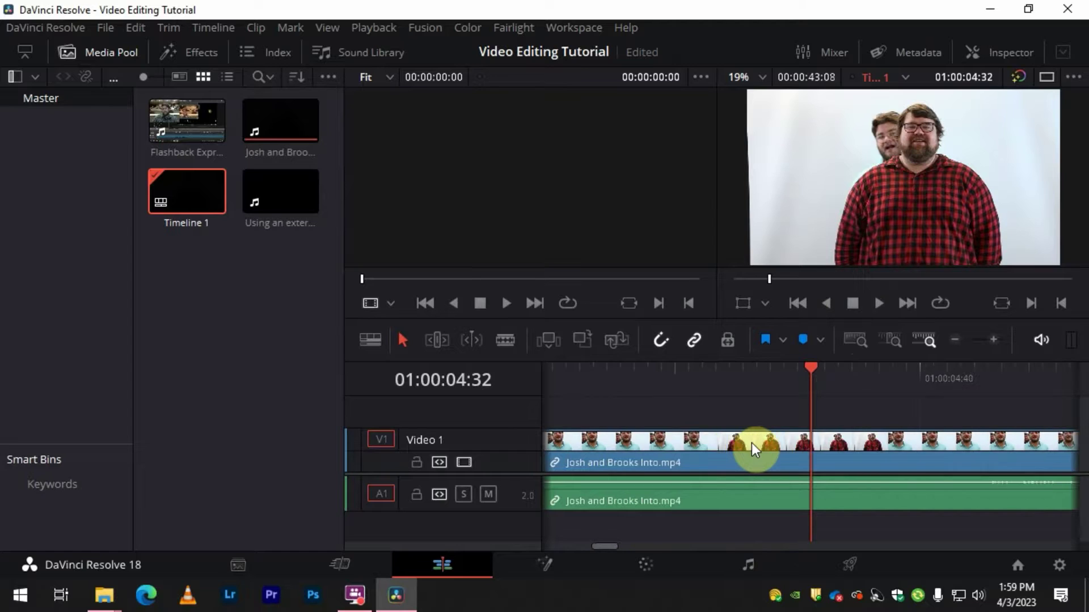
key(Delete)
key(ctrl+z)
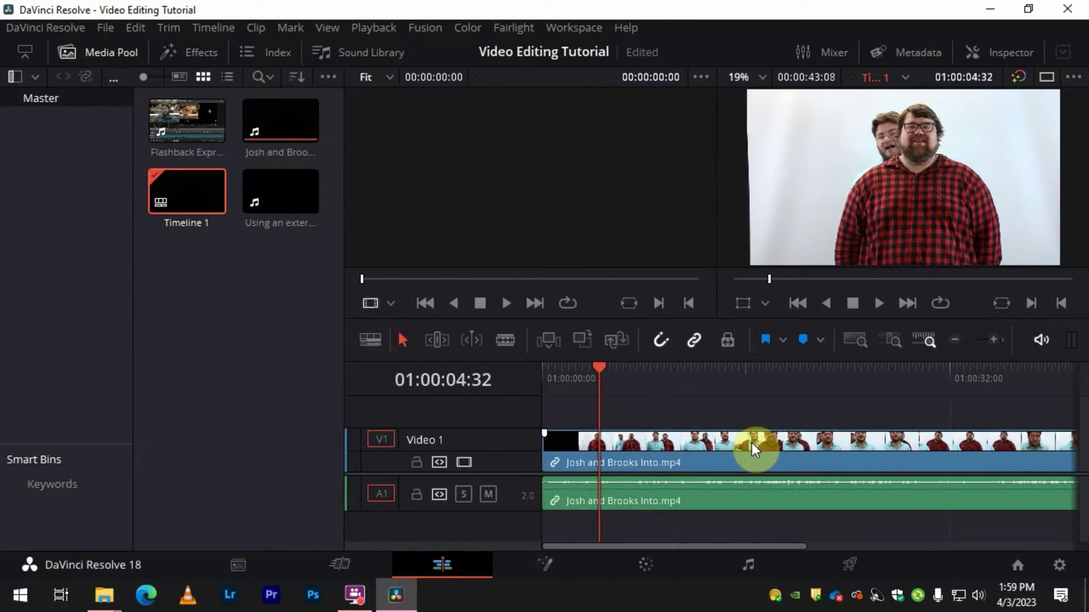
key(space)
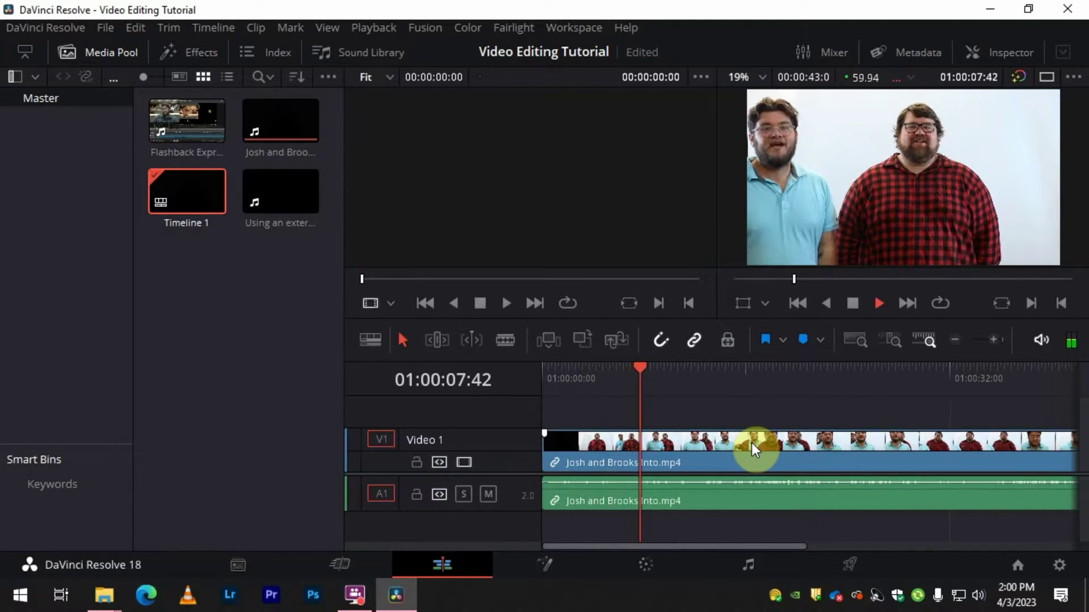
key(space)
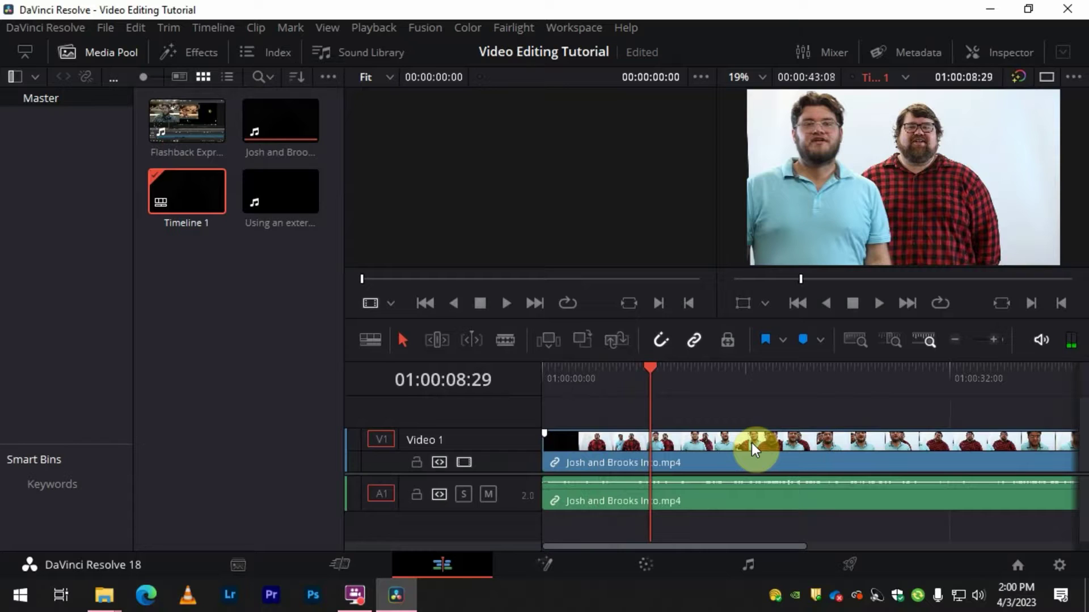
Place Flashback Express.mp4 on Video 1 with a gap after the intro clip, and move the playhead to 01:02:03:55
key(ctrl+minus)
key(ctrl+minus)
key(ctrl+minus)
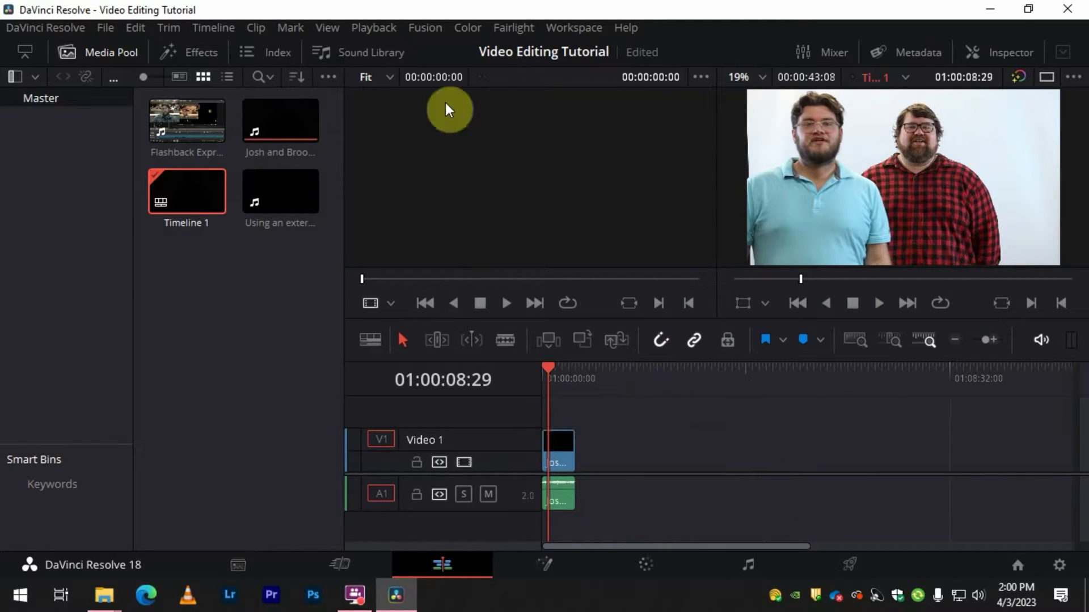
click(233, 235)
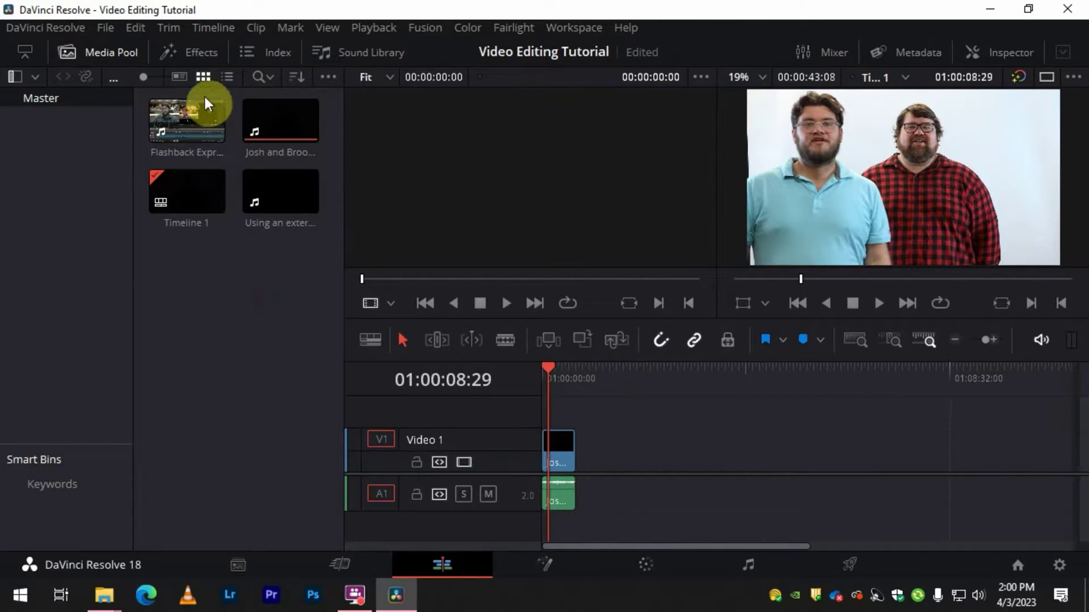
click(199, 114)
drag(200, 114, 614, 476)
drag(546, 379, 641, 389)
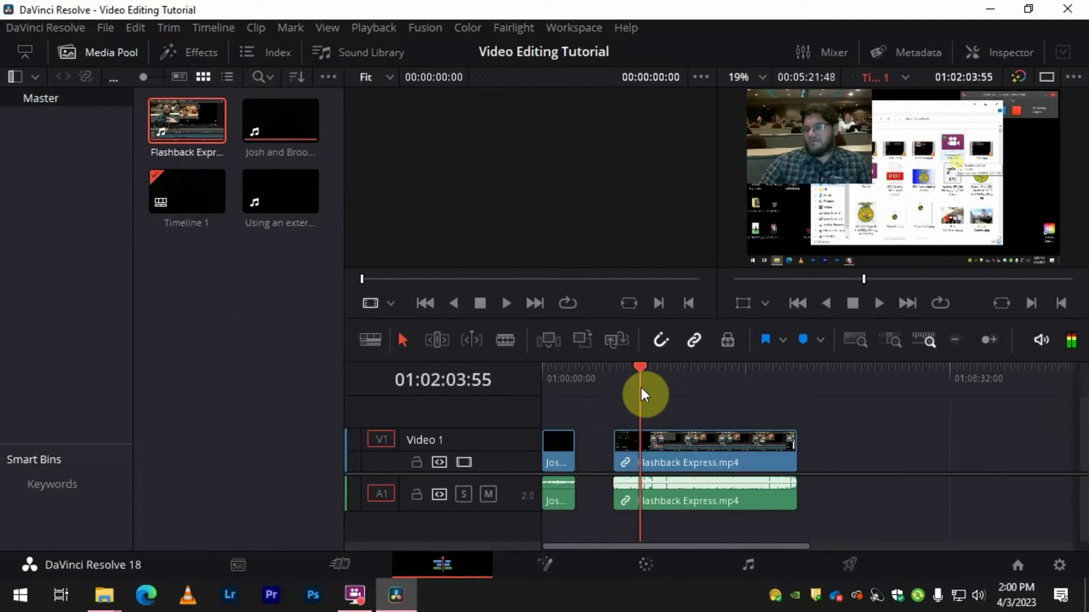
Try to extend the end of the Flashback Express clip on the timeline
scroll(692, 492, up, 5)
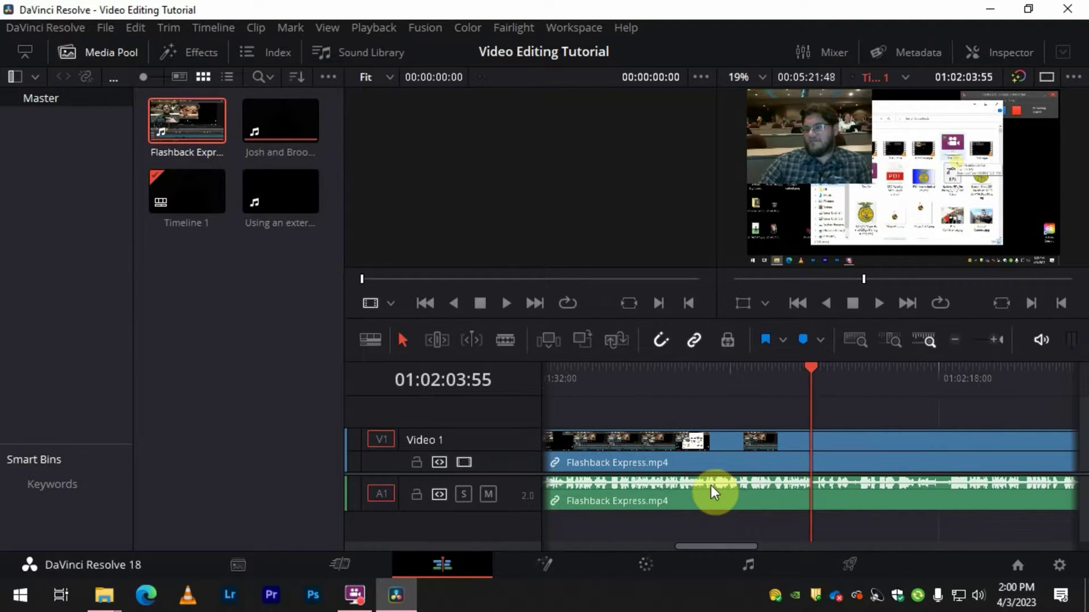
scroll(710, 483, down, 6)
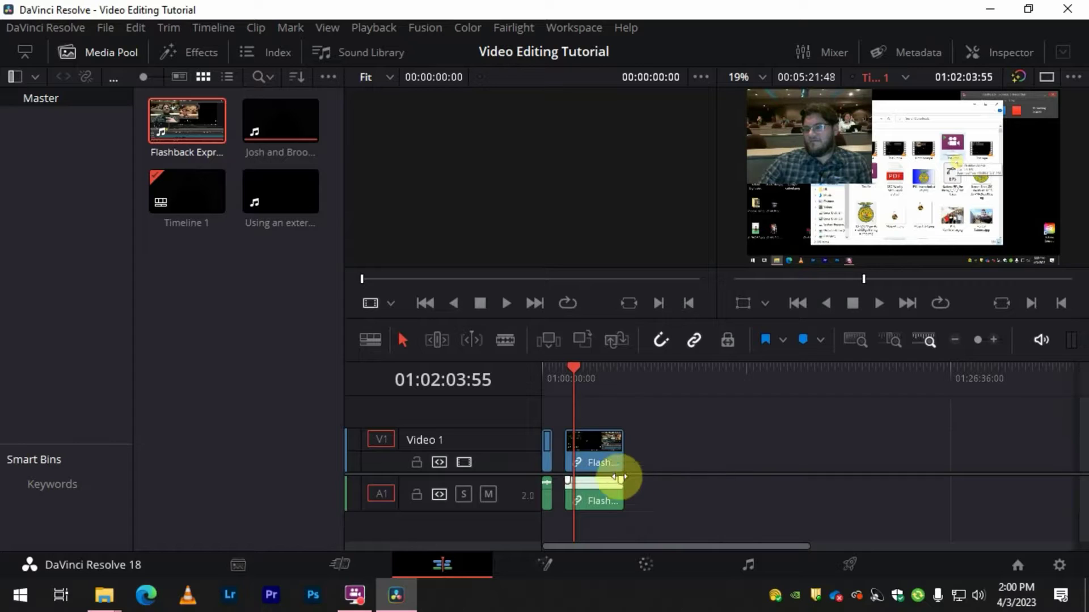
mouse_move(623, 452)
mouse_down()
mouse_move(603, 454)
mouse_move(624, 460)
mouse_up()
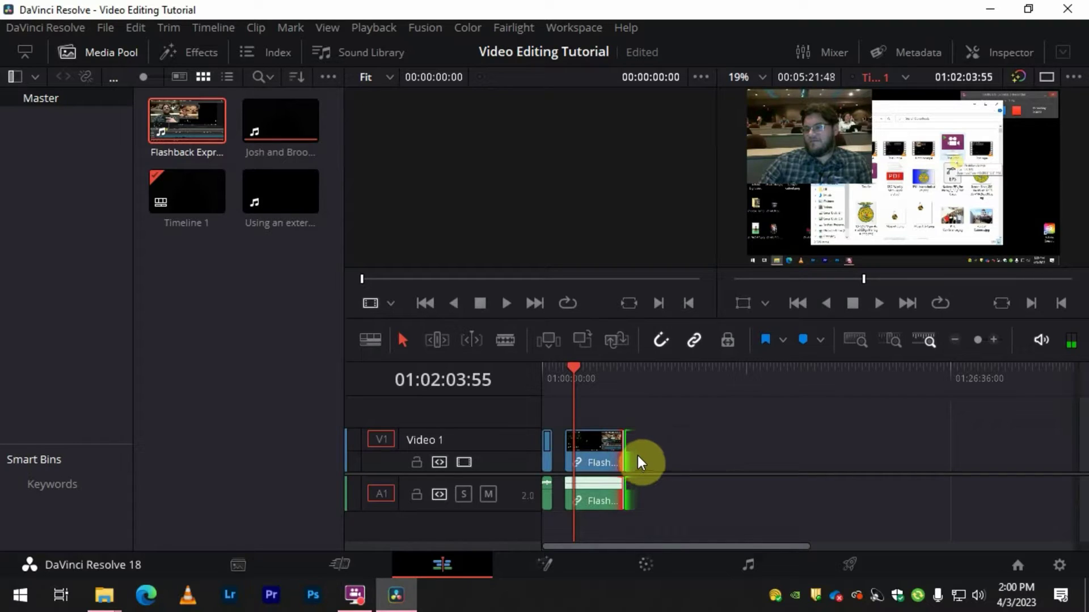
Lower the Flashback Express clip's audio level on the timeline and play it to check the sound
key(ctrl+minus)
key(ctrl+equal)
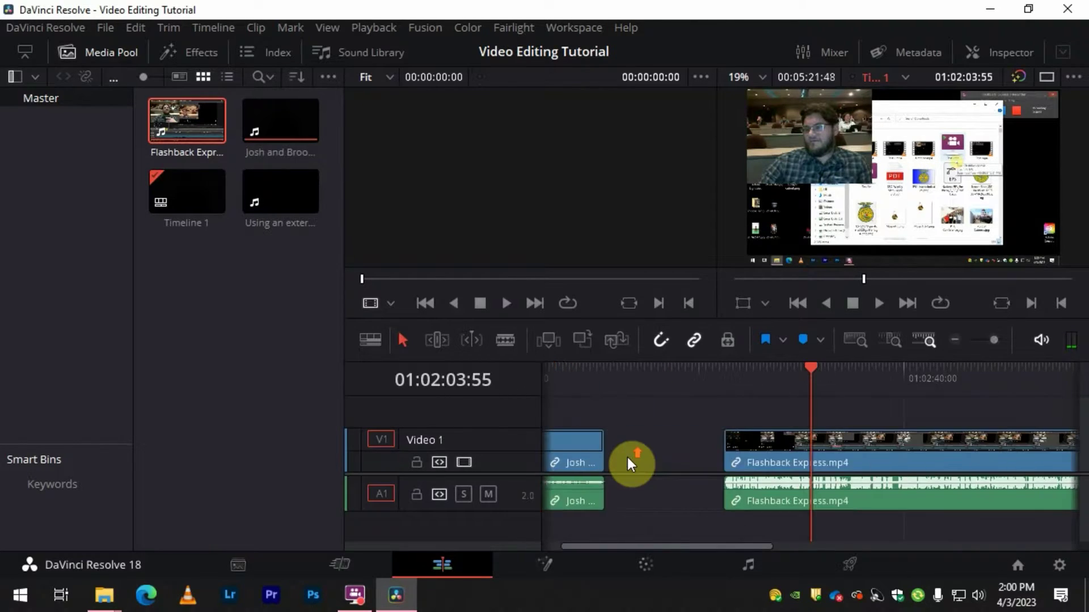
key(ctrl+equal)
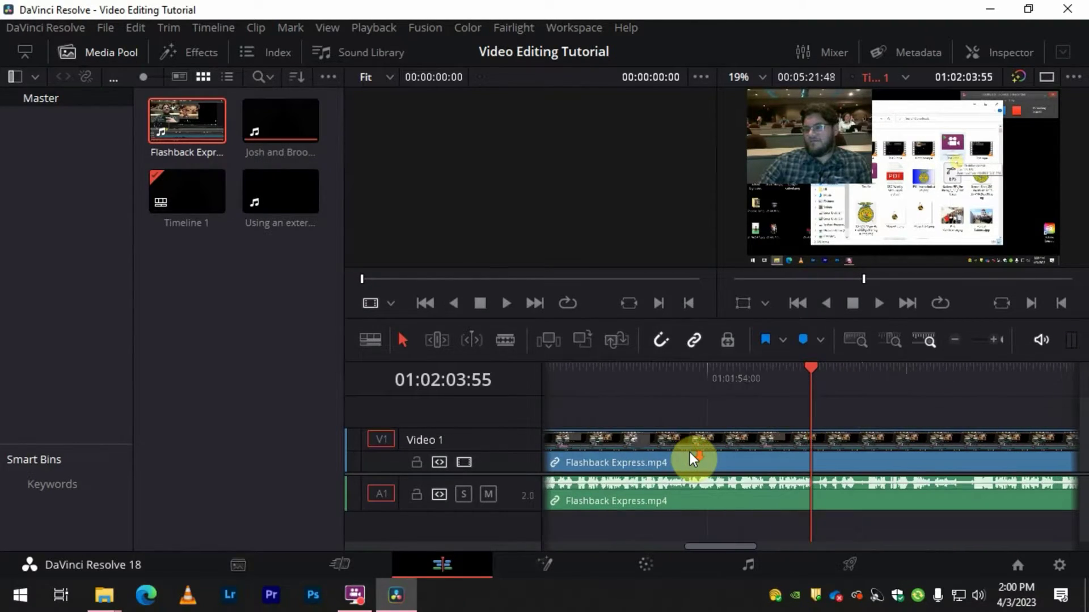
key(ctrl+minus)
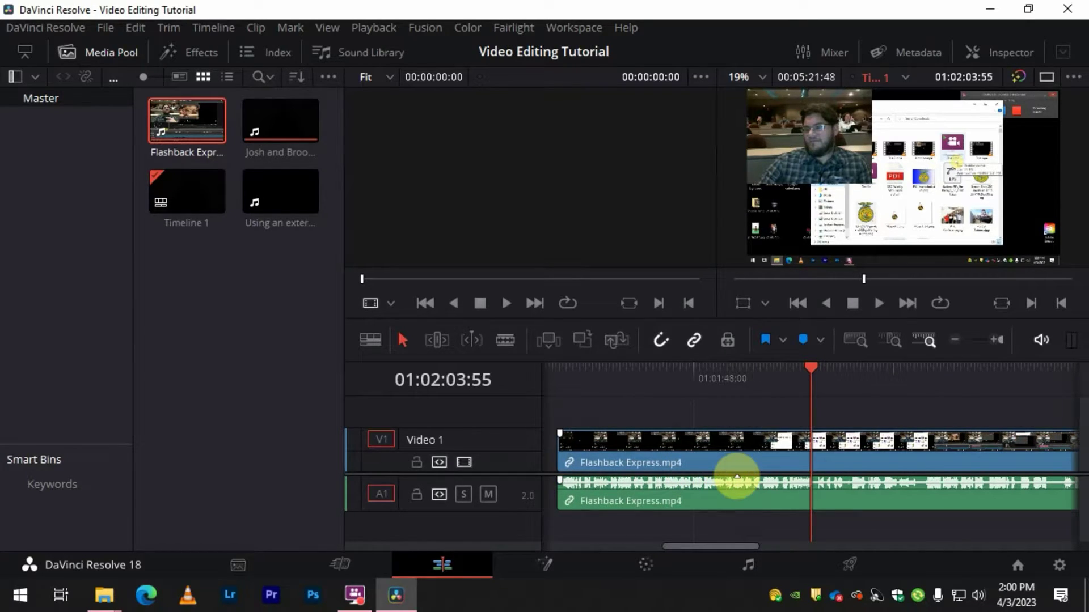
mouse_move(737, 478)
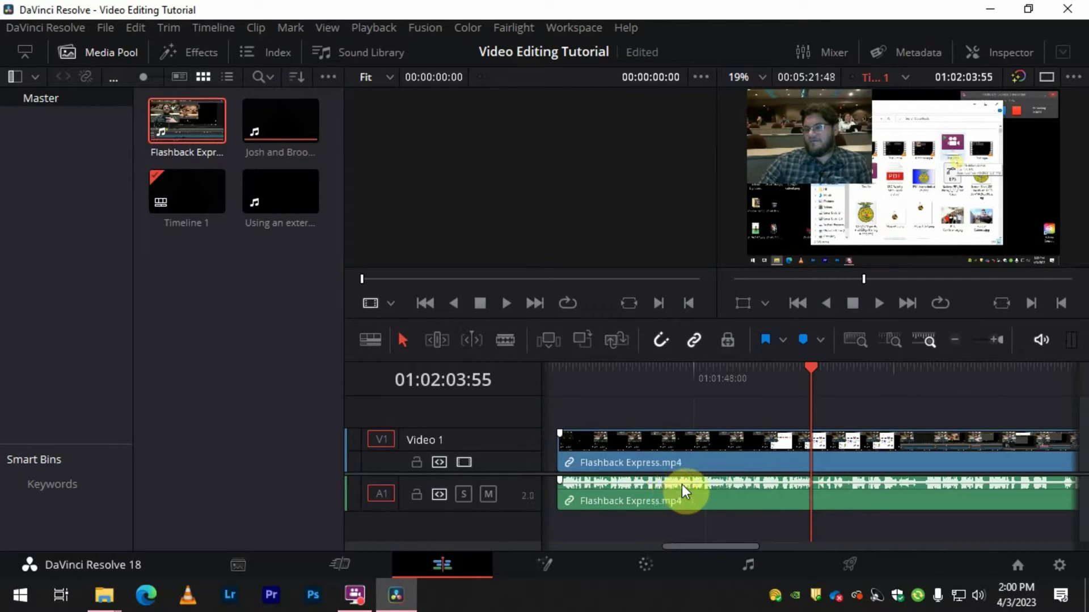
mouse_move(700, 478)
drag(699, 478, 709, 479)
key(space)
click(710, 478)
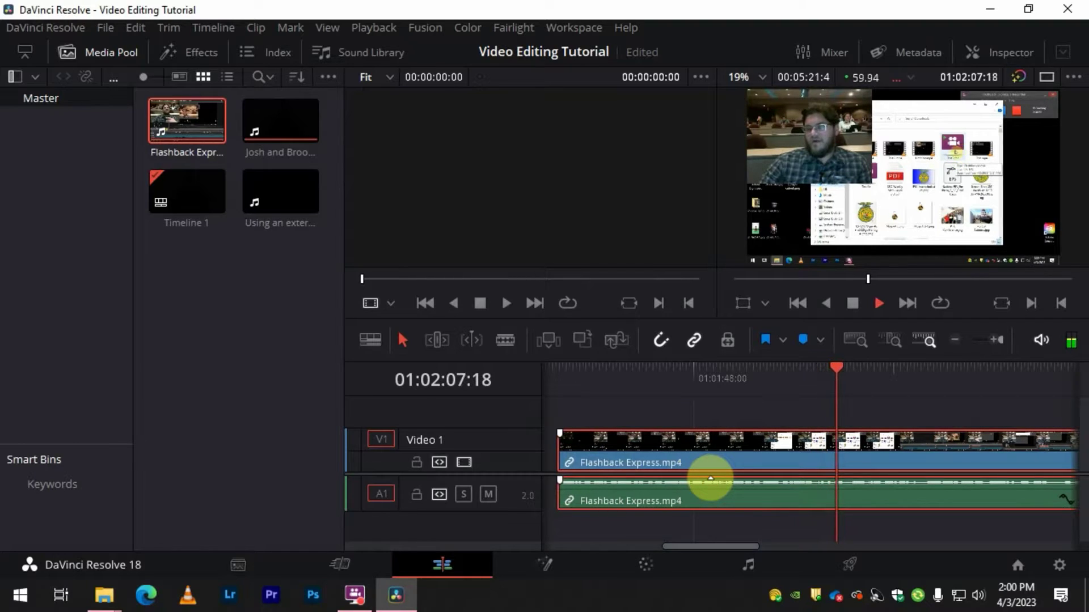
key(space)
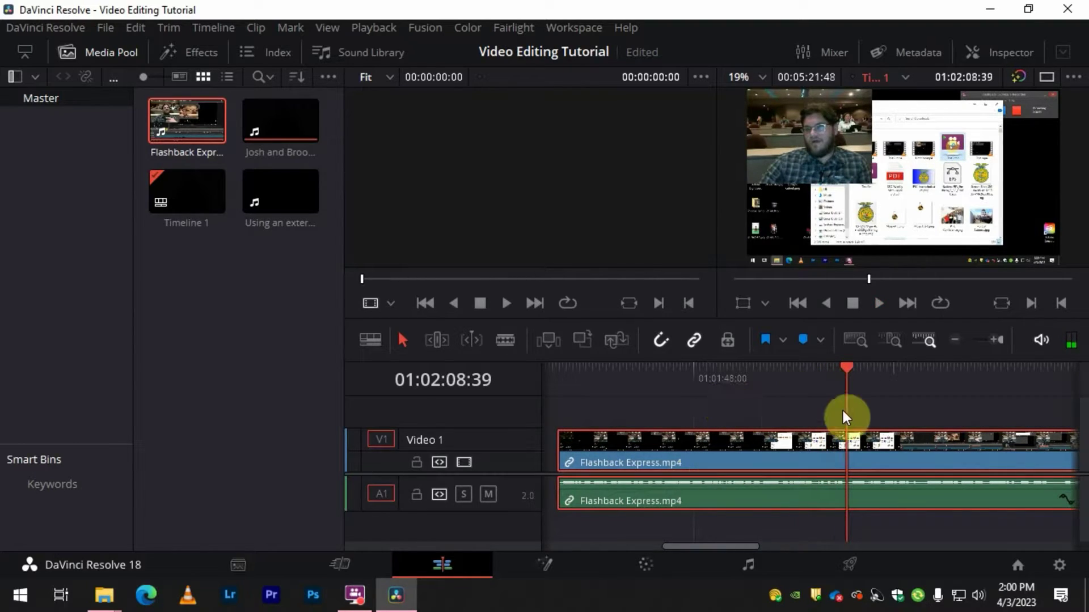
Return the playhead to the timeline start and move the Flashback Express clip closer to the intro clip
scroll(683, 454, down, 4)
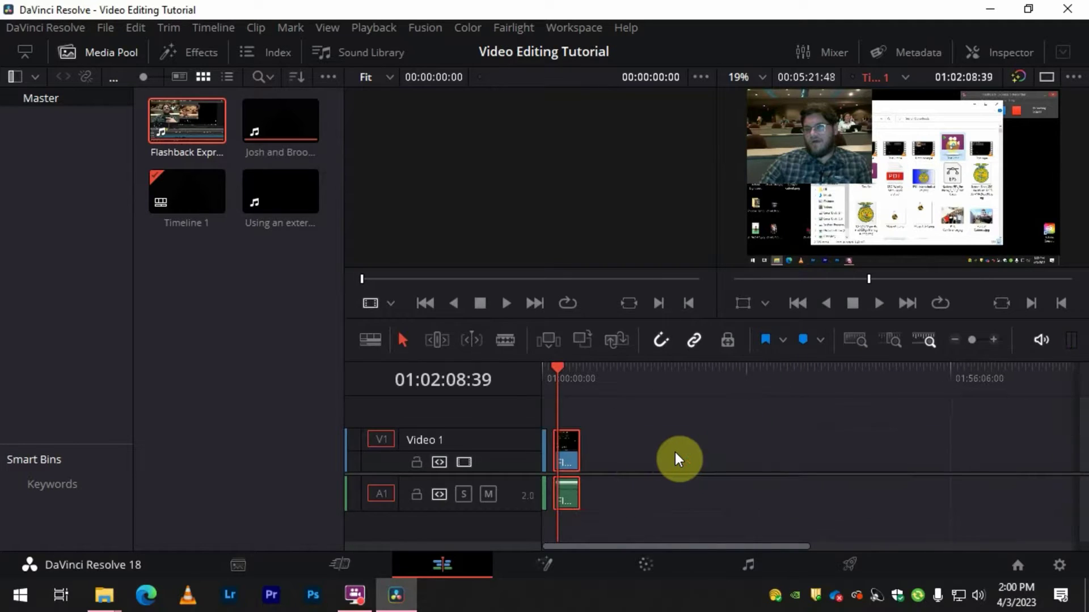
scroll(675, 452, up, 2)
drag(658, 371, 506, 395)
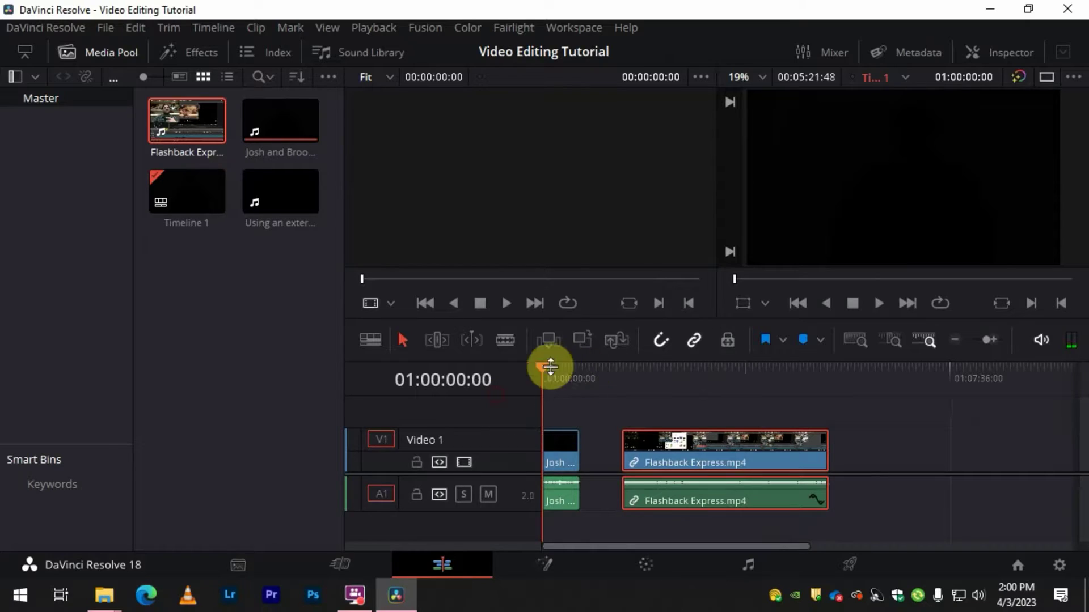
drag(654, 445, 630, 445)
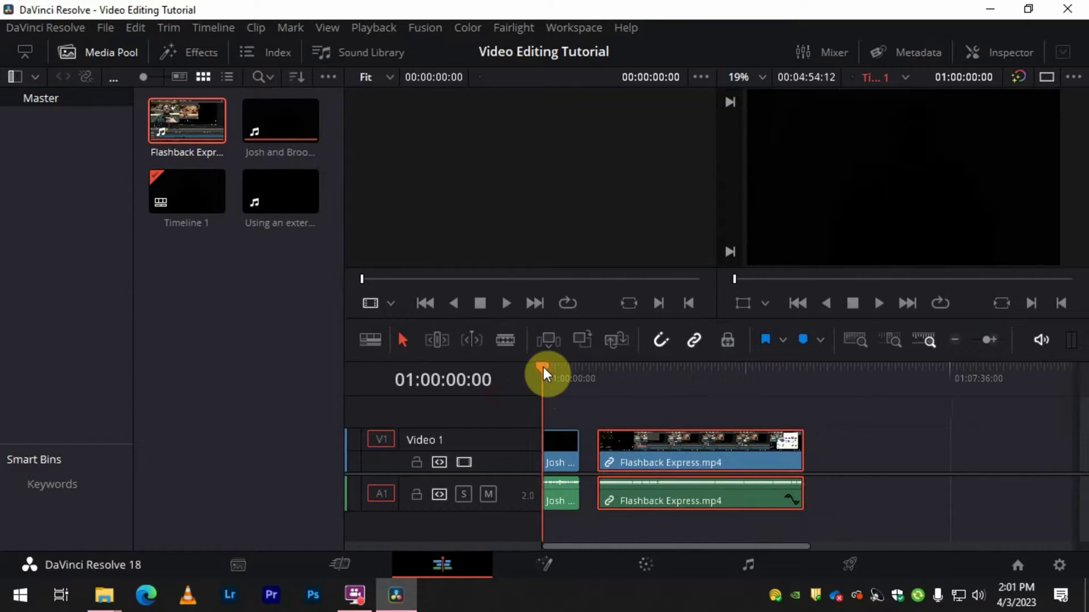
Play the timeline from the start, across the end of the intro clip and into the beginning of the Flashback Express clip
key(space)
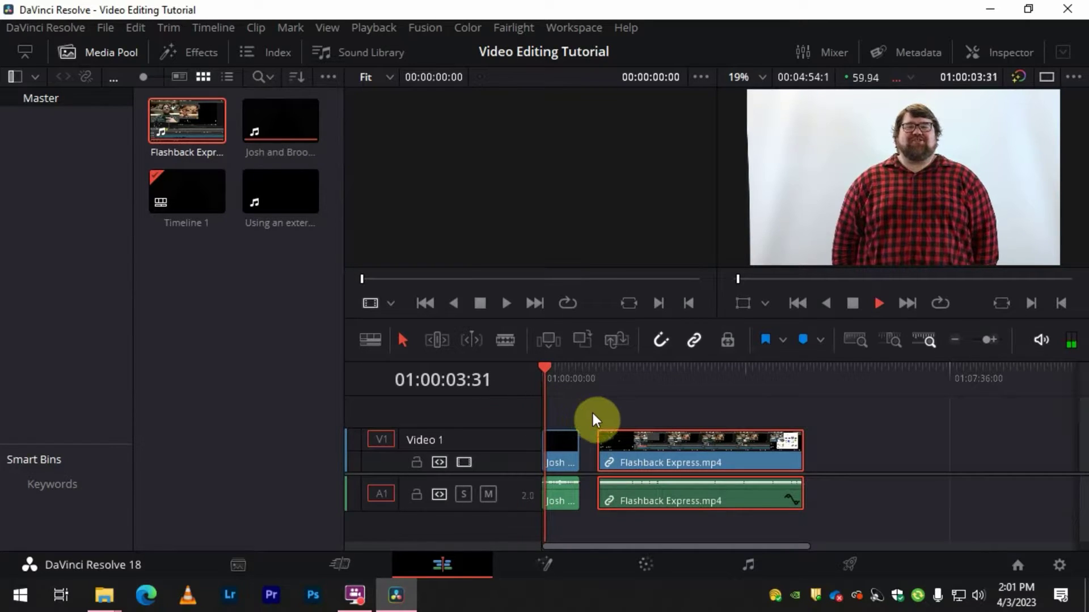
drag(547, 363, 567, 370)
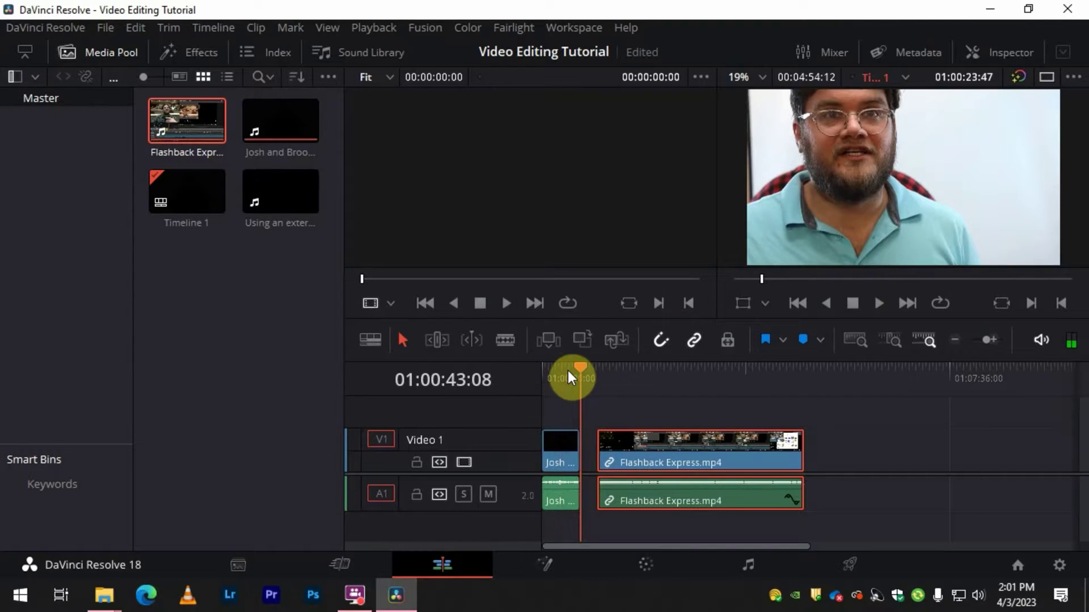
key(space)
key(space)
key(space)
key(space)
drag(586, 368, 598, 370)
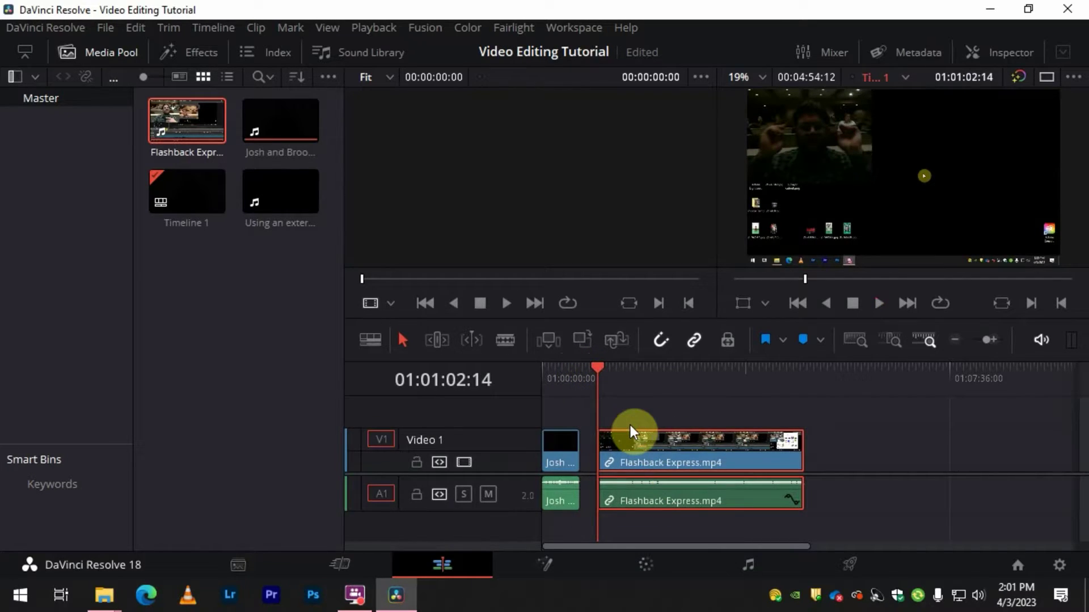
key(space)
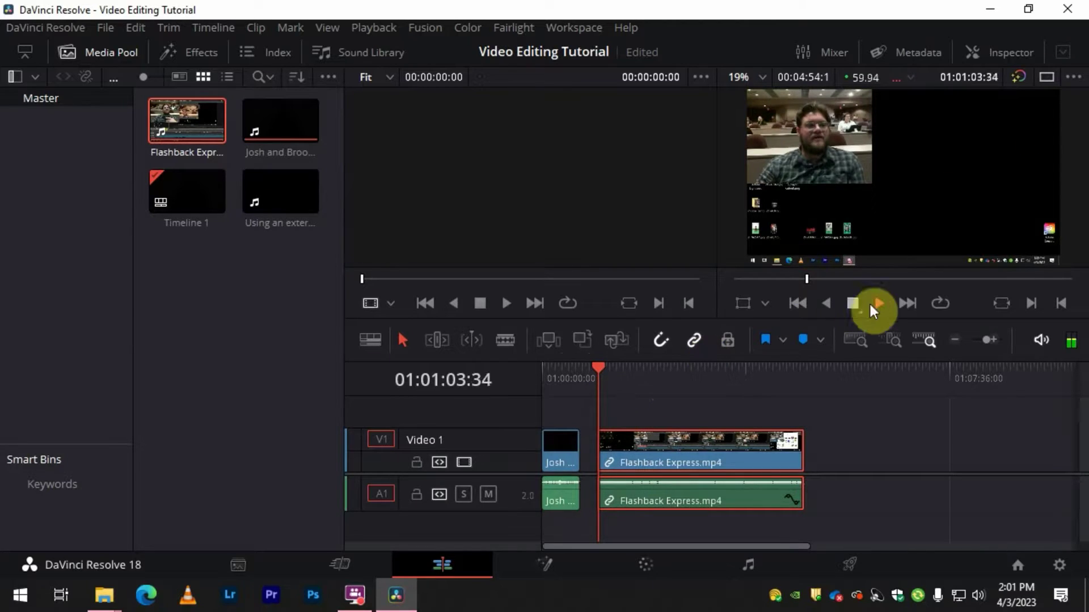
click(853, 304)
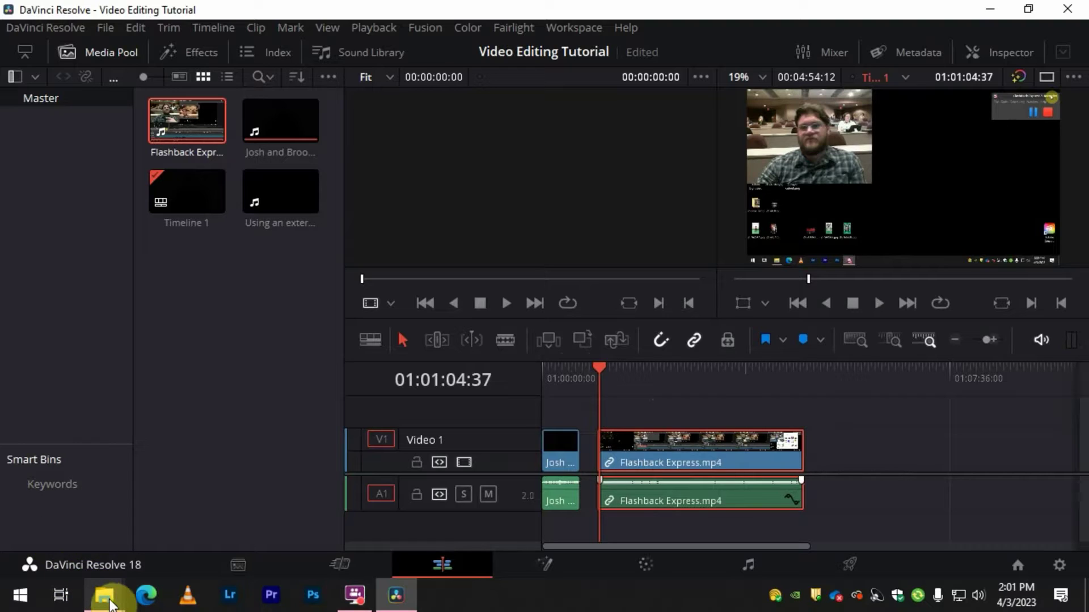
Switch to File Explorer, open the Graphics folder inside Presentation and position its window so the media pool stays uncovered
mouse_move(112, 606)
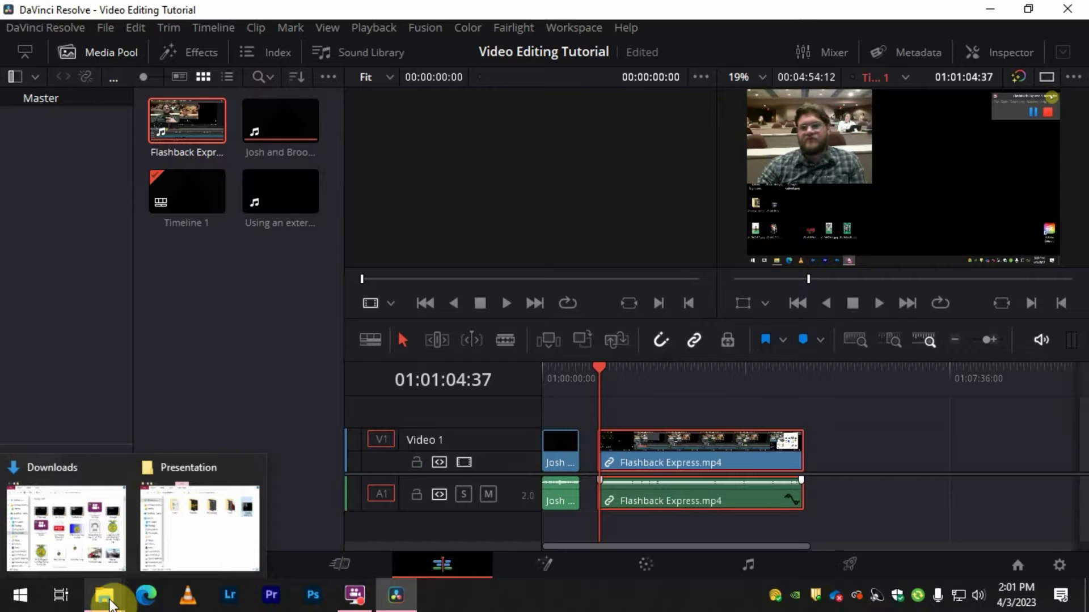
mouse_move(100, 570)
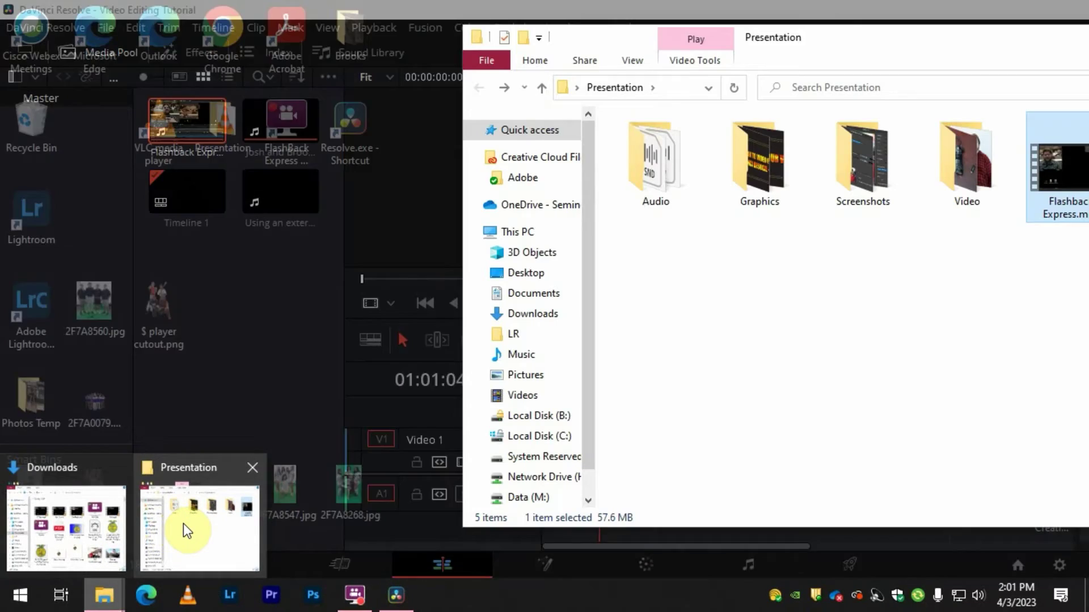
click(183, 524)
drag(863, 39, 817, 40)
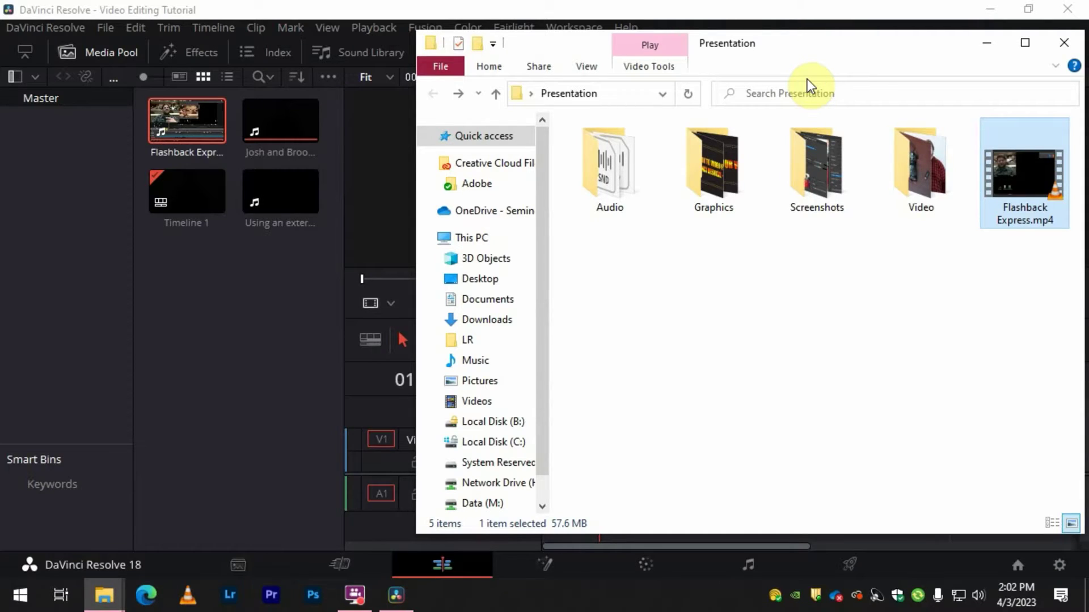
click(715, 171)
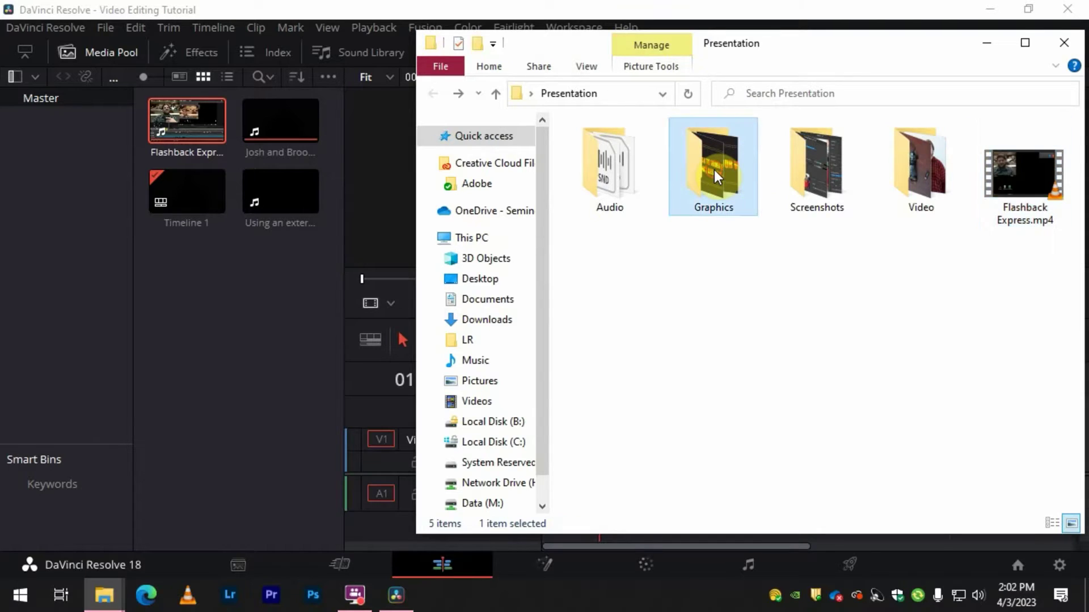
double_click(716, 165)
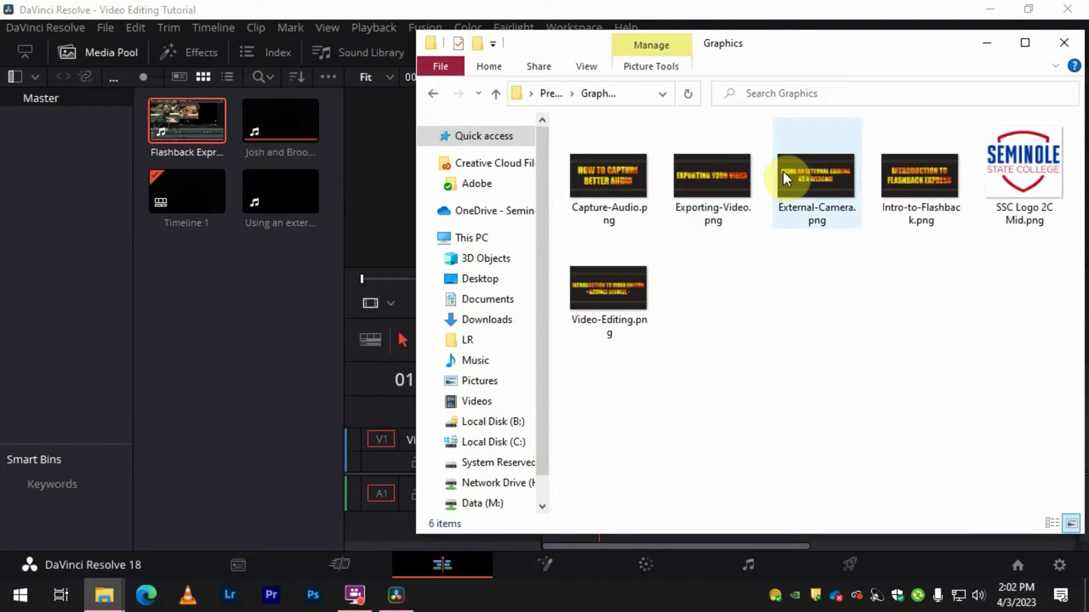
drag(800, 49, 835, 67)
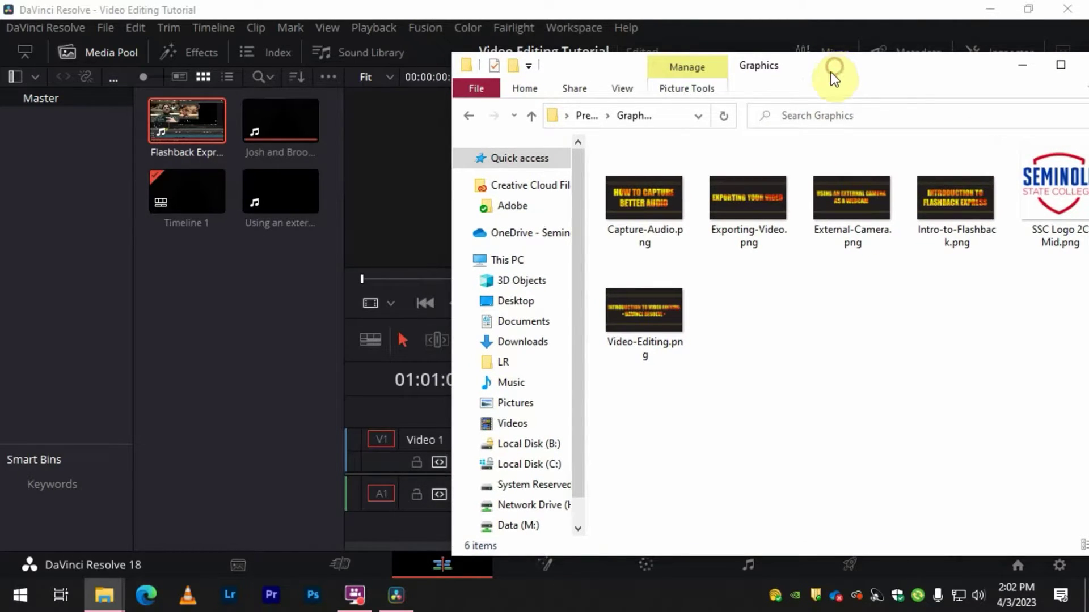
mouse_move(825, 77)
mouse_down()
mouse_move(850, 89)
mouse_move(825, 65)
mouse_up()
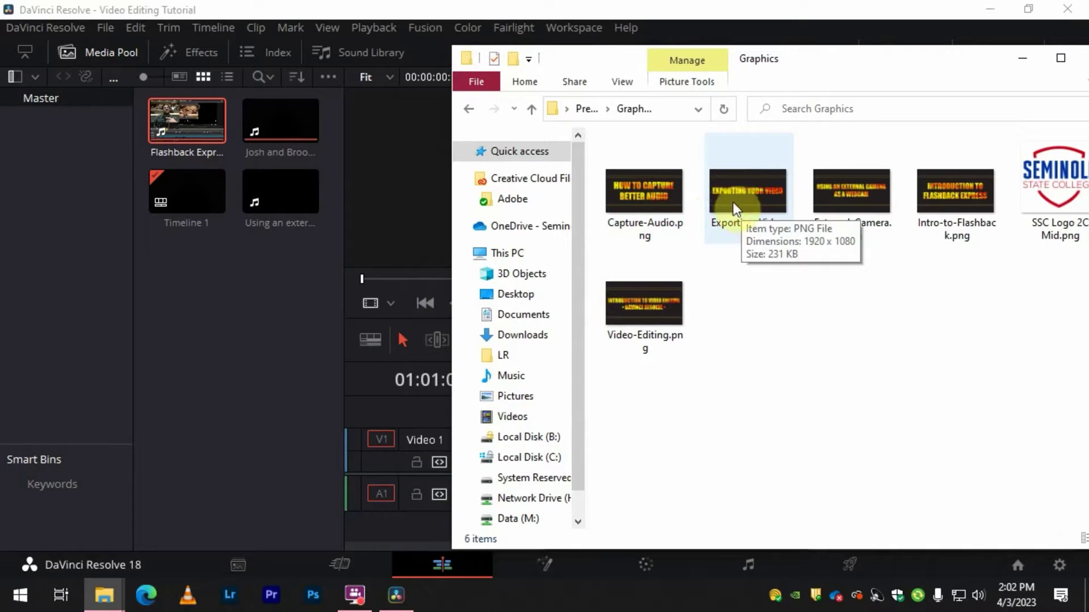
drag(822, 65, 833, 63)
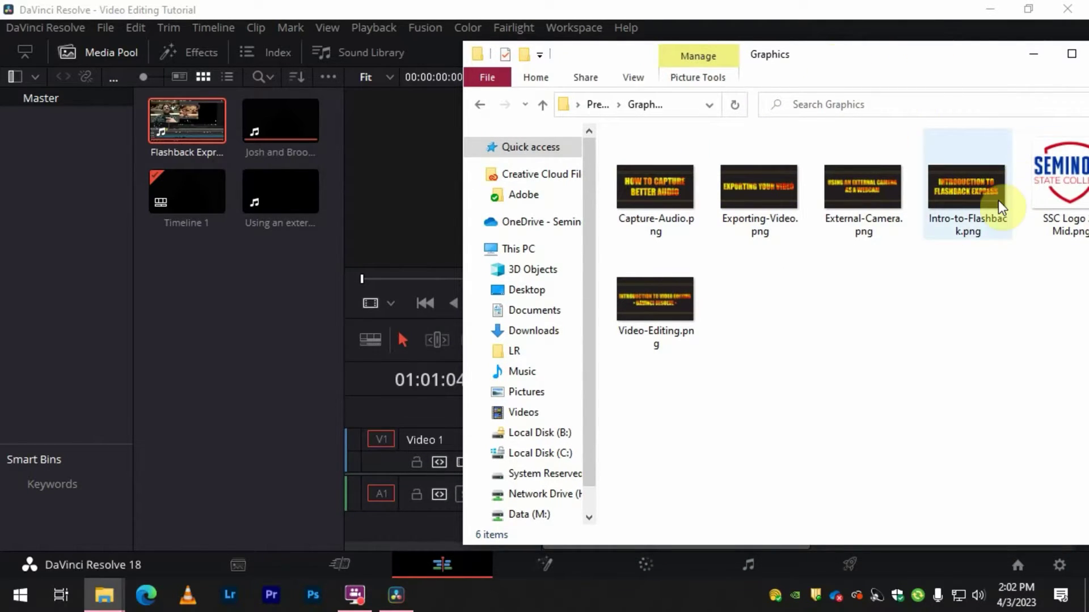
Import Intro-to-Flashback.png from the Graphics folder into the DaVinci Resolve media pool and minimize File Explorer
click(977, 191)
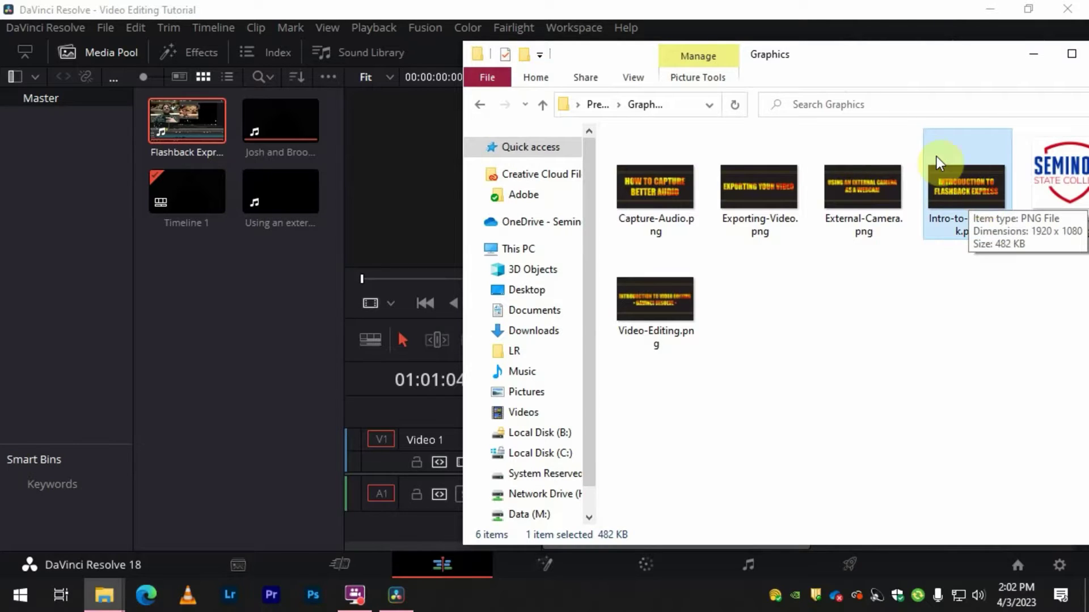
drag(968, 197, 180, 289)
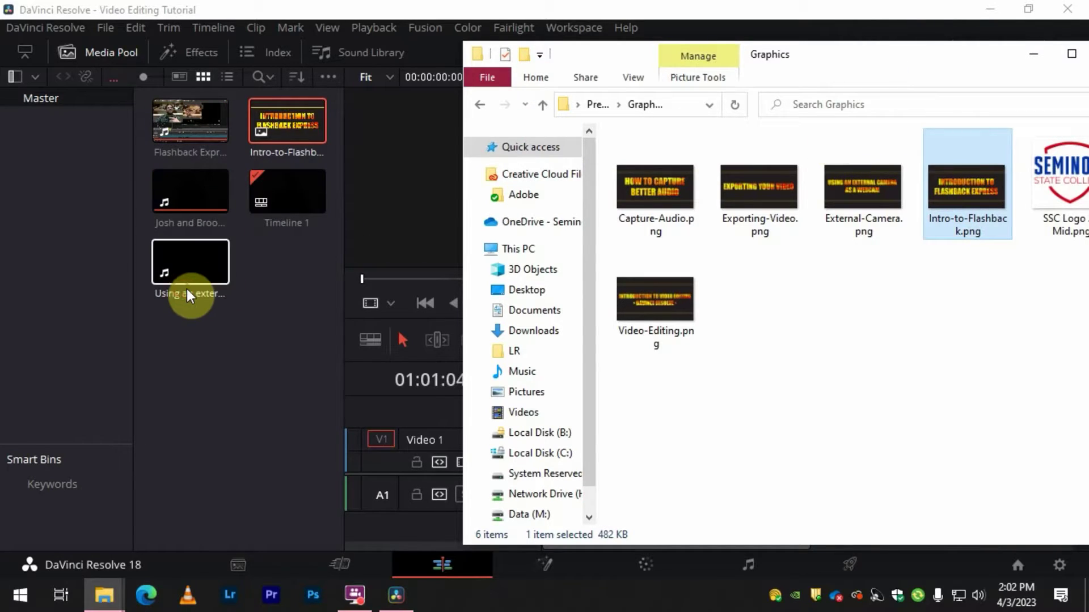
click(1034, 58)
Place the Intro-to-Flashback.png title on a new Video 2 track, starting where the intro clip ends
click(294, 126)
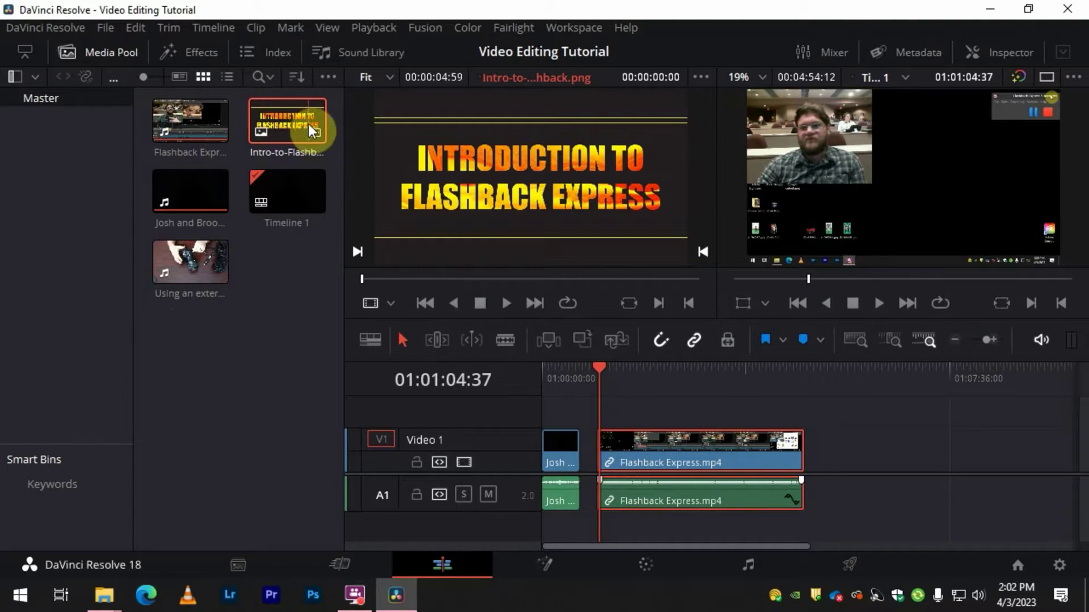
drag(284, 126, 582, 407)
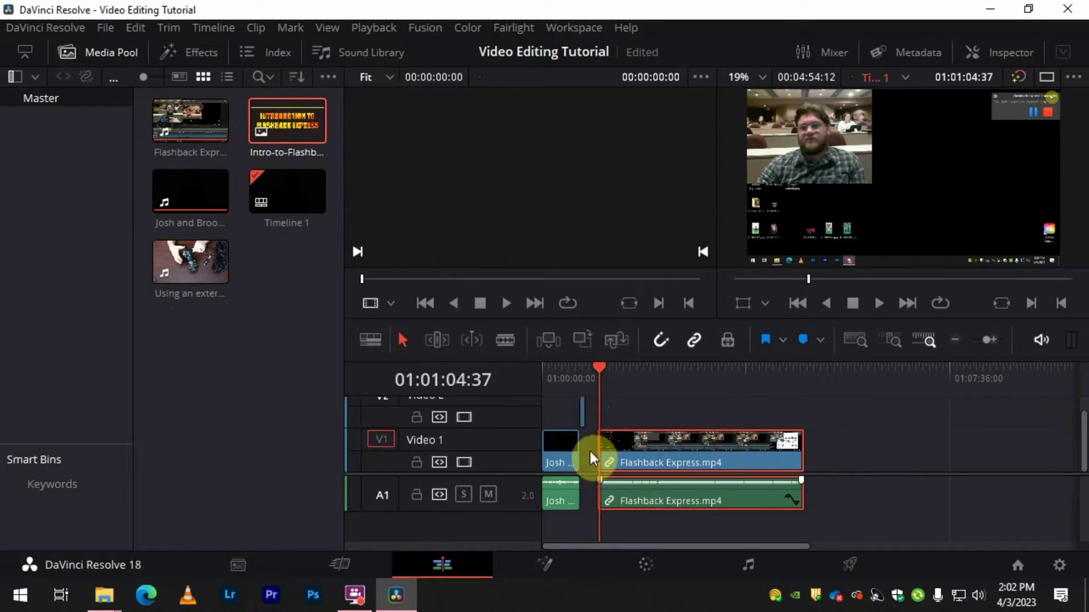
scroll(564, 454, up, 5)
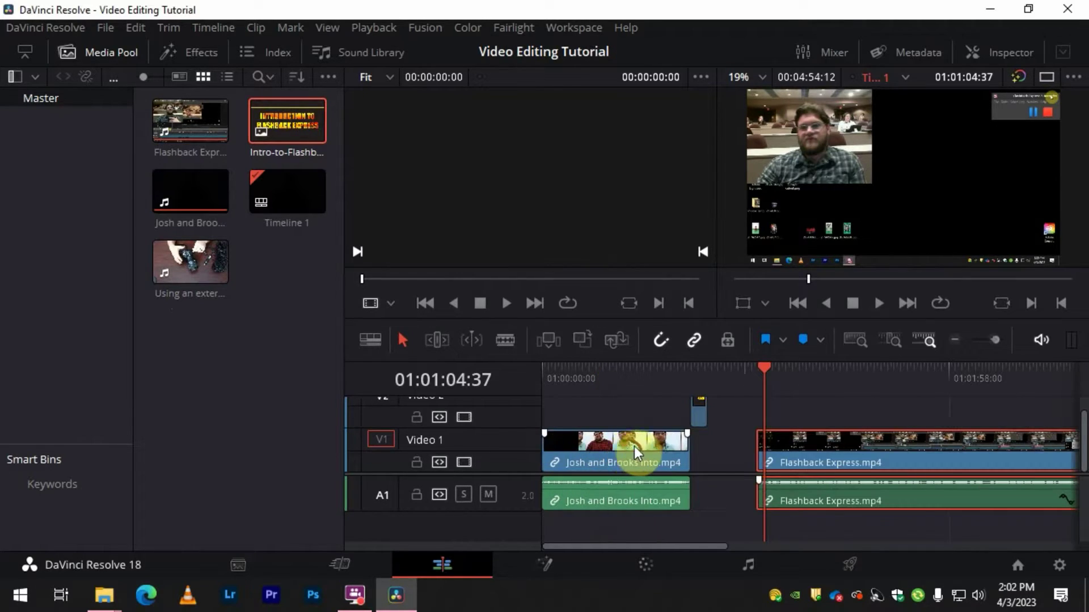
mouse_move(731, 433)
mouse_down()
mouse_move(685, 431)
mouse_move(713, 435)
mouse_up()
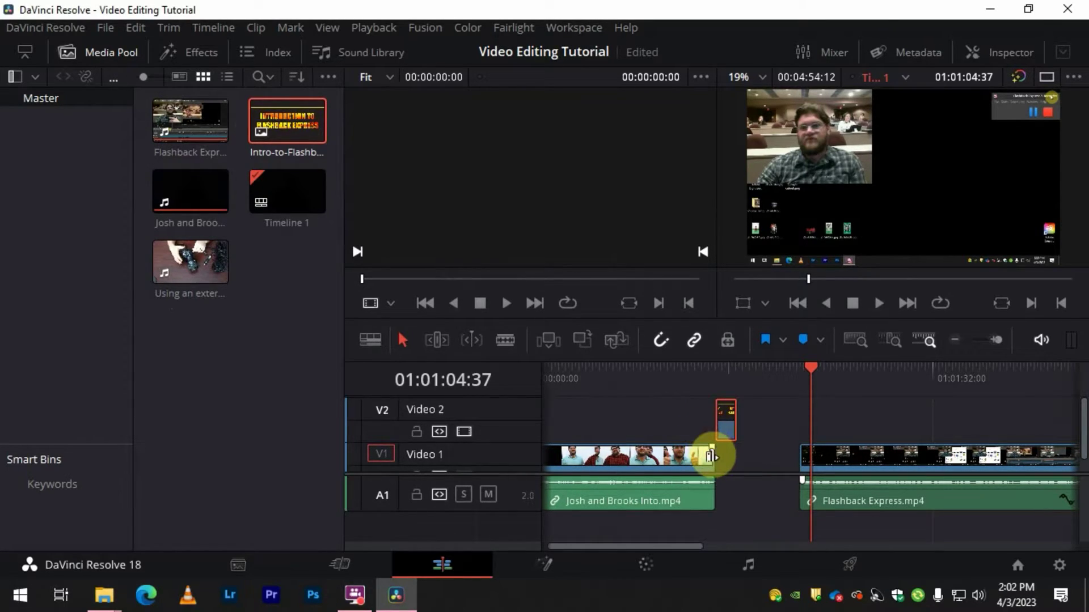
Move the Flashback Express clip closer to the title graphic and play across the title to check the remaining gap
drag(873, 461, 827, 448)
drag(749, 380, 764, 416)
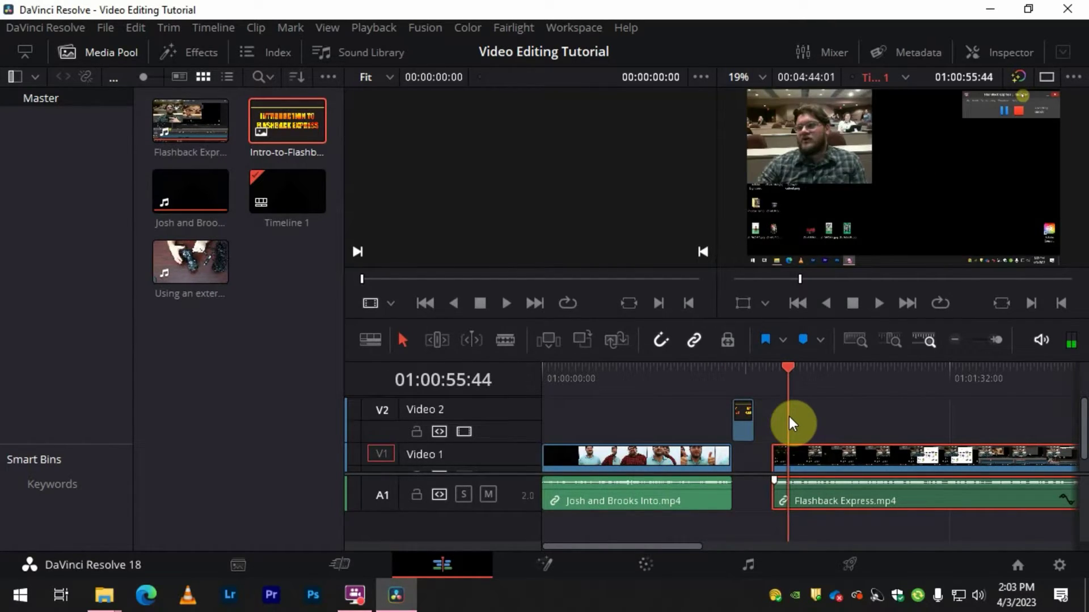
drag(789, 416, 722, 421)
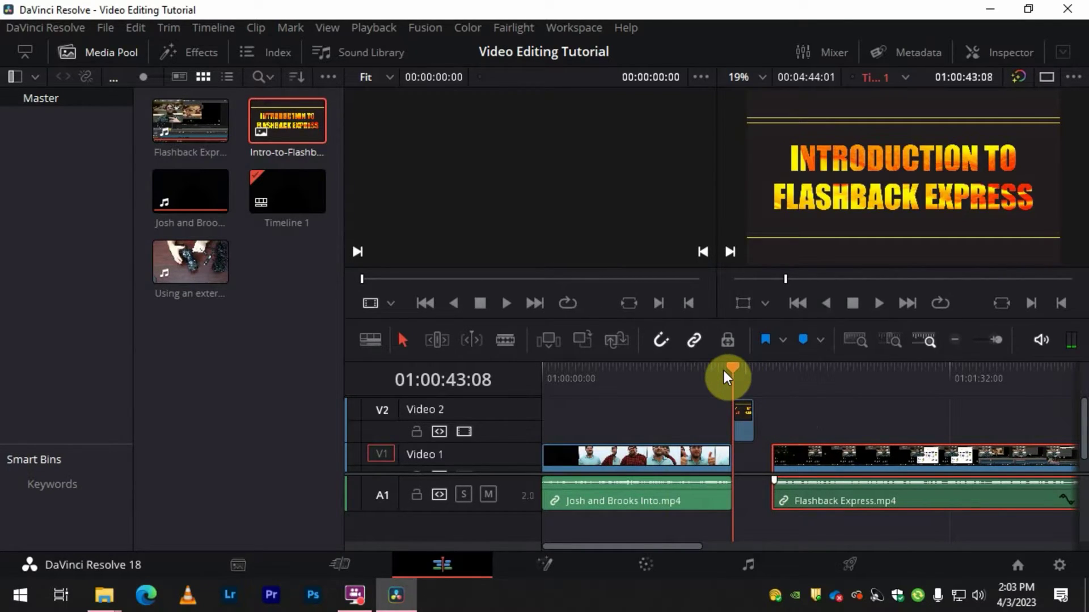
drag(722, 370, 717, 367)
key(space)
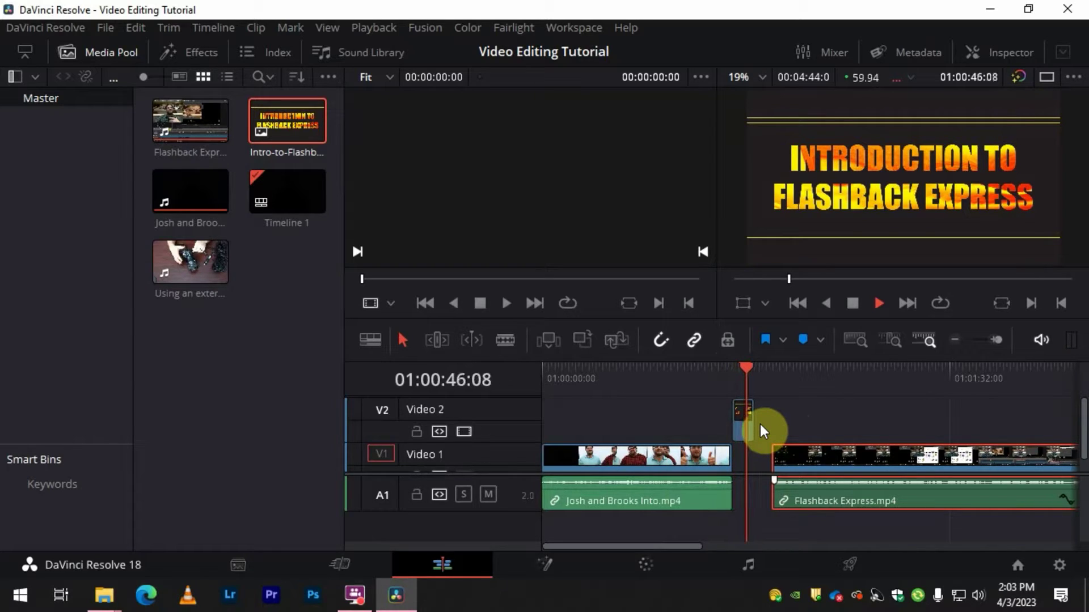
key(space)
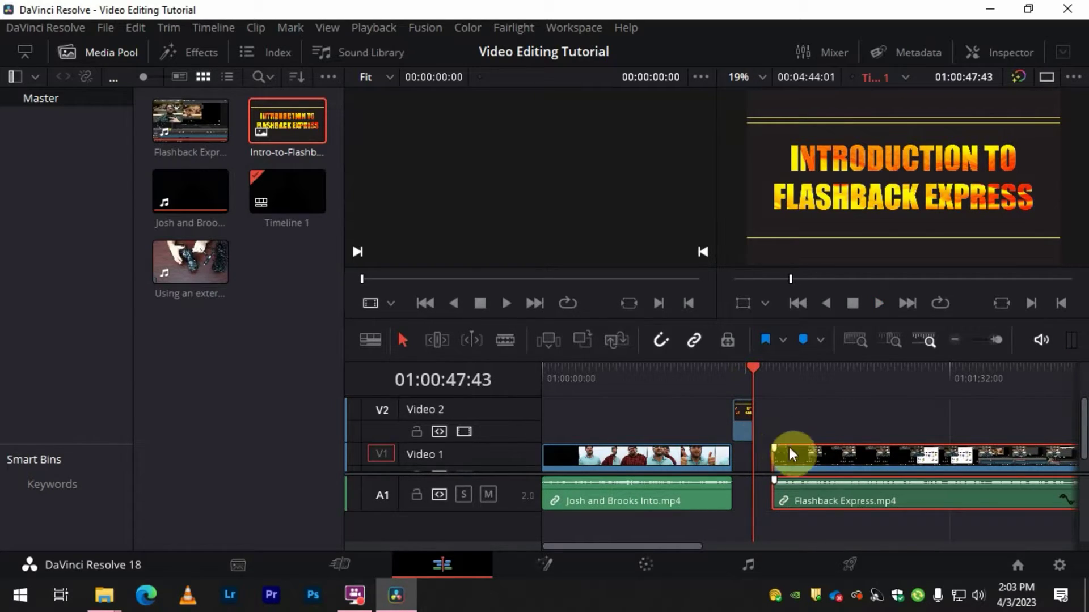
Move the Flashback Express clip to start at the title graphic's end, around 01:00:48:07, and save the project
drag(805, 458, 791, 458)
click(755, 367)
key(ctrl+s)
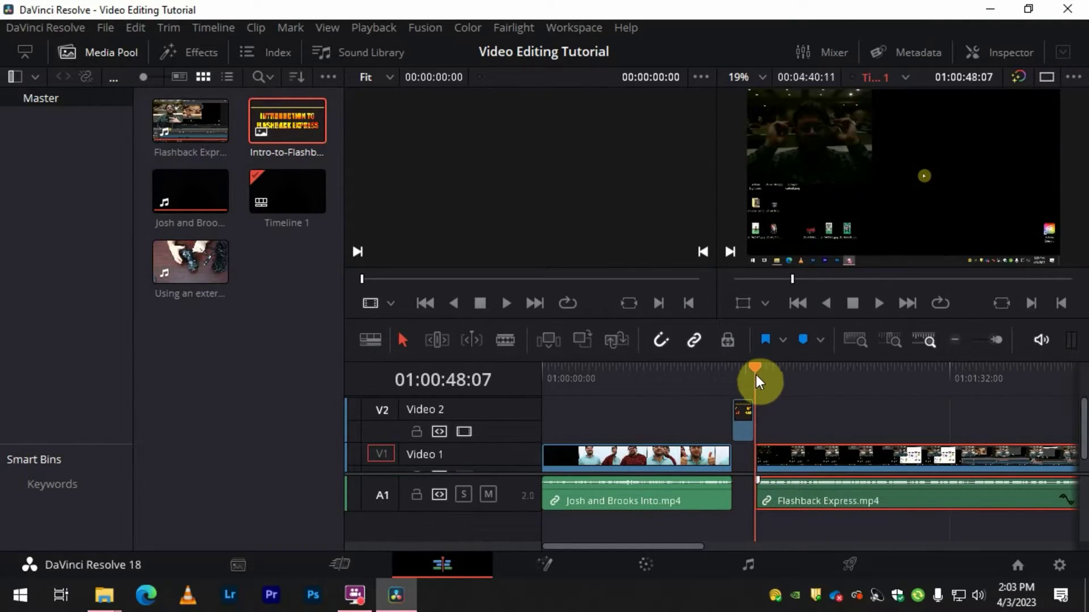
Play from 01:00:41:17 through the title graphic into the Flashback Express clip, and return the playhead to 01:00:45:27 over the title
drag(768, 378, 736, 382)
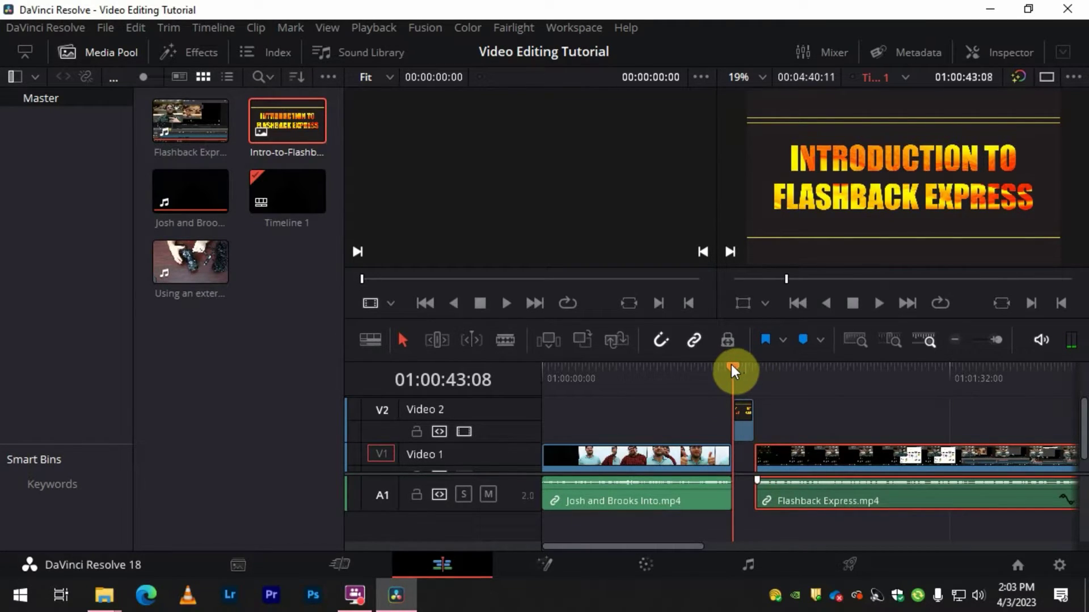
scroll(748, 467, up, 2)
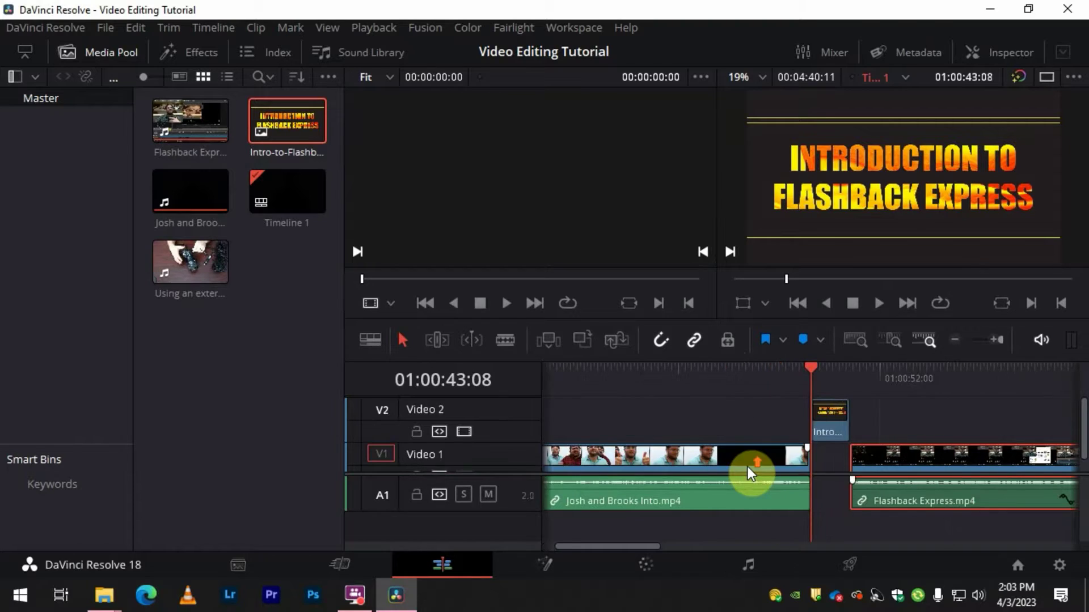
scroll(748, 468, up, 1)
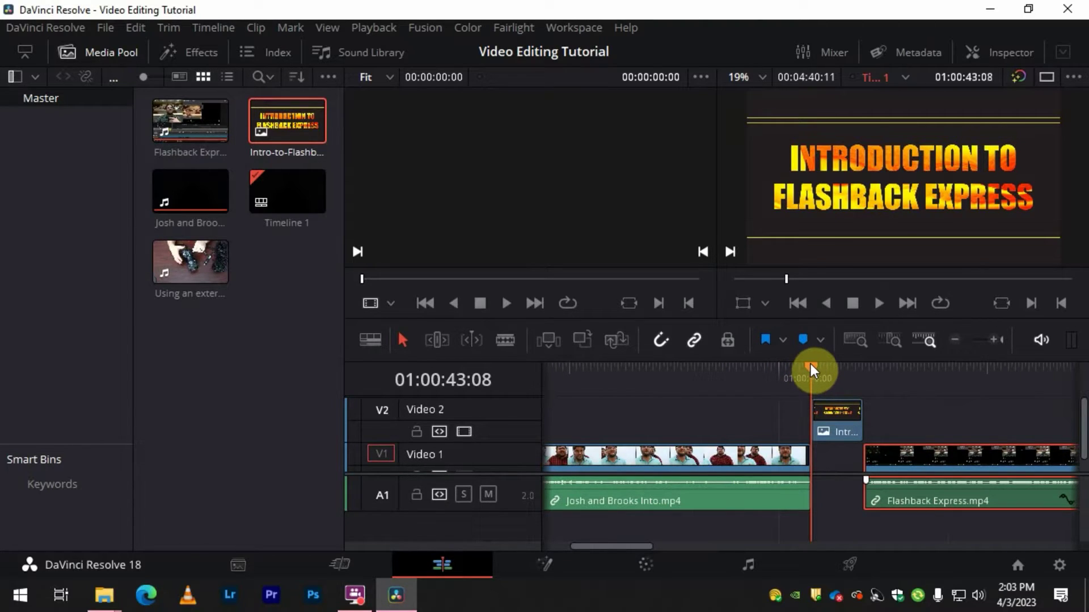
click(792, 364)
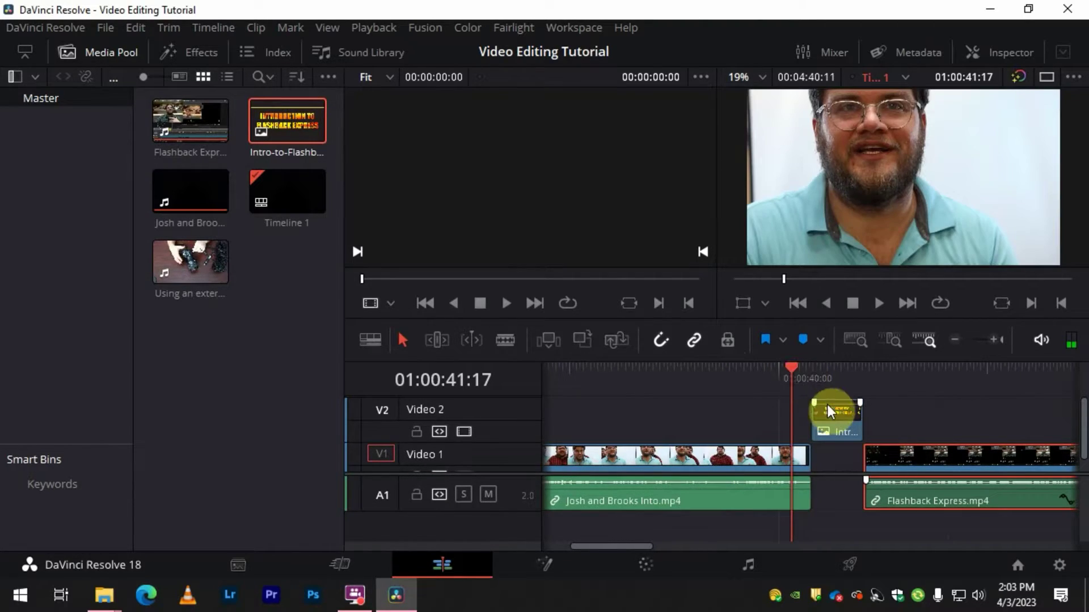
key(space)
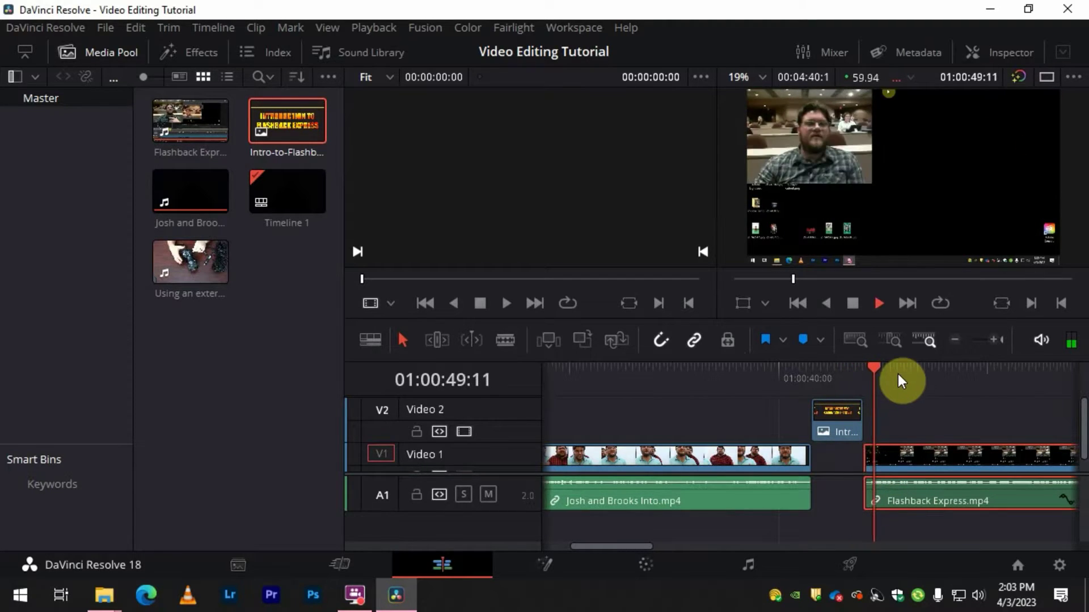
key(space)
drag(882, 365, 844, 370)
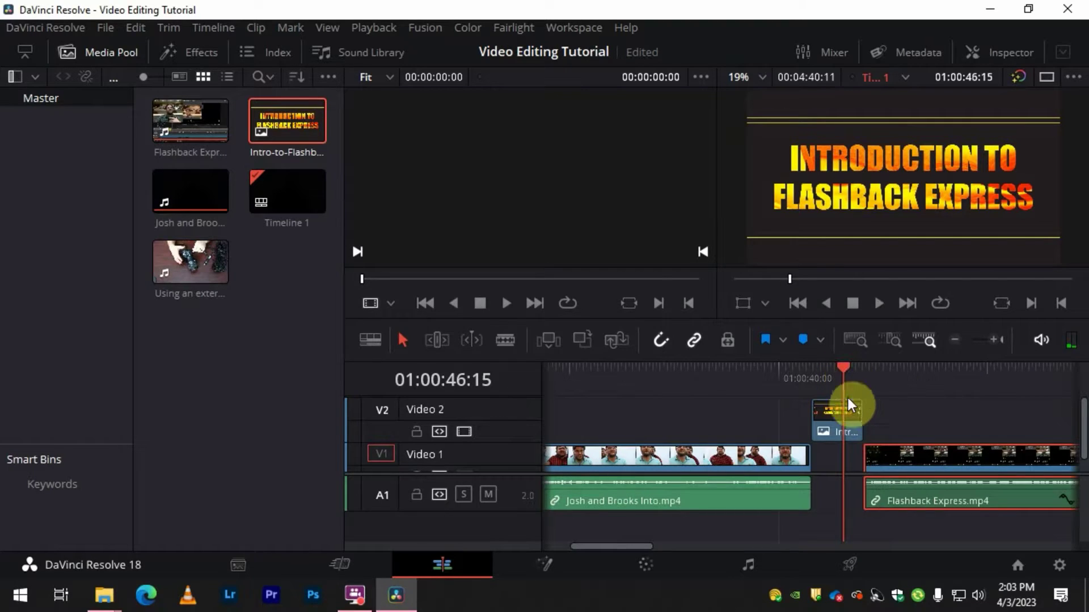
mouse_move(843, 366)
mouse_down()
mouse_move(808, 371)
mouse_move(836, 371)
mouse_up()
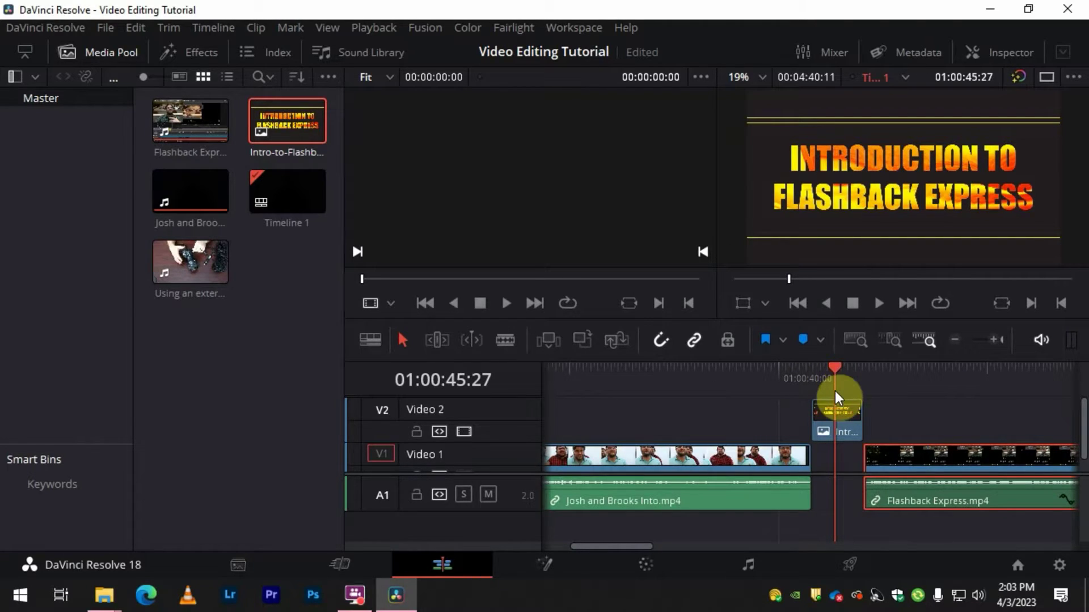
Select the title graphic's starting edge on Video 2, show the effects library and choose Cross Dissolve from the Dissolve transitions
click(850, 416)
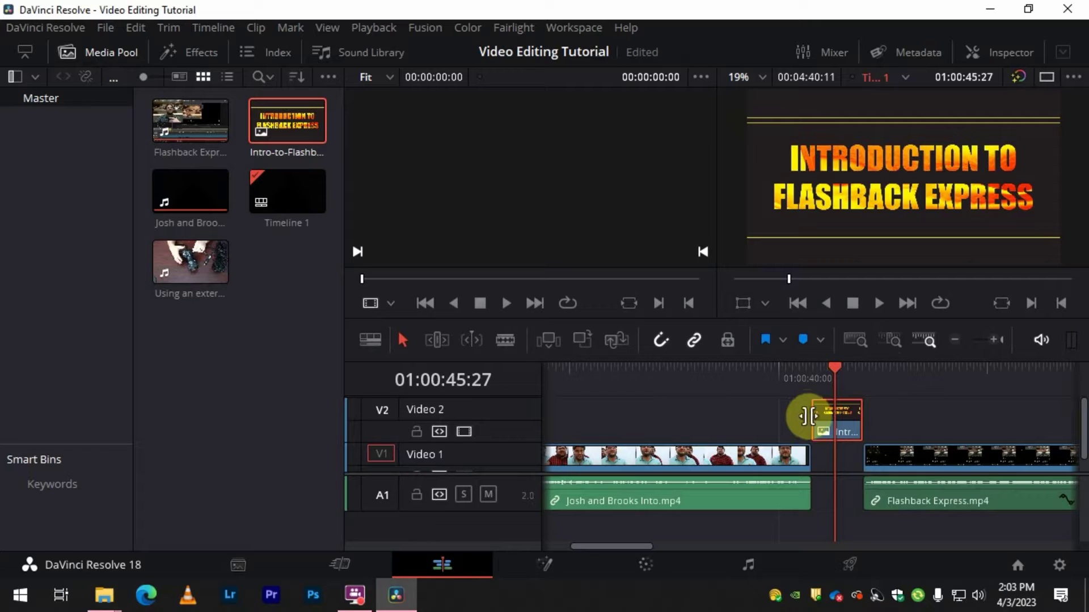
mouse_move(821, 416)
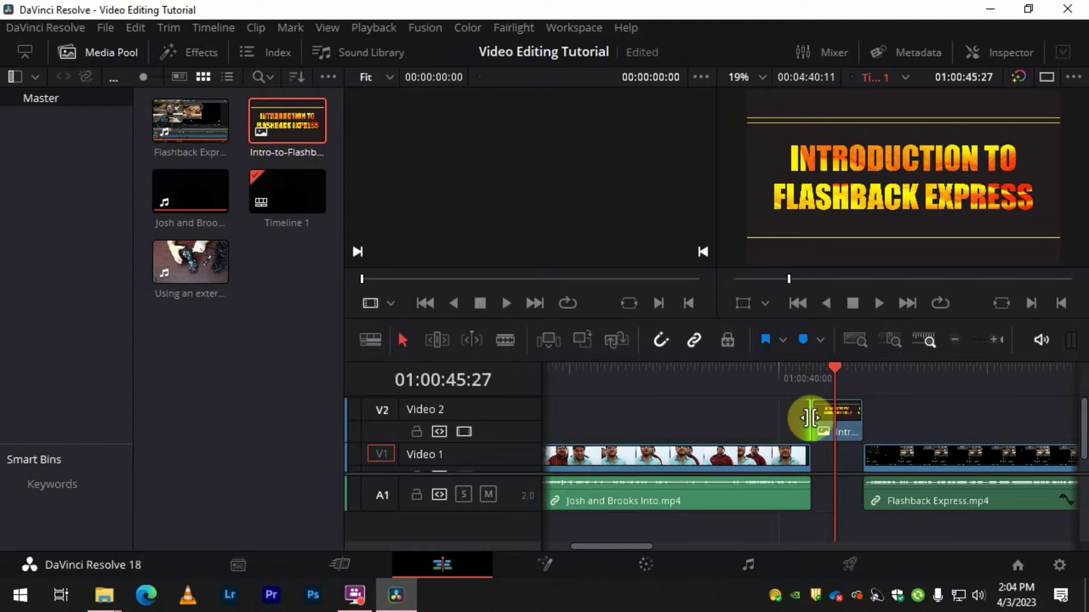
click(812, 417)
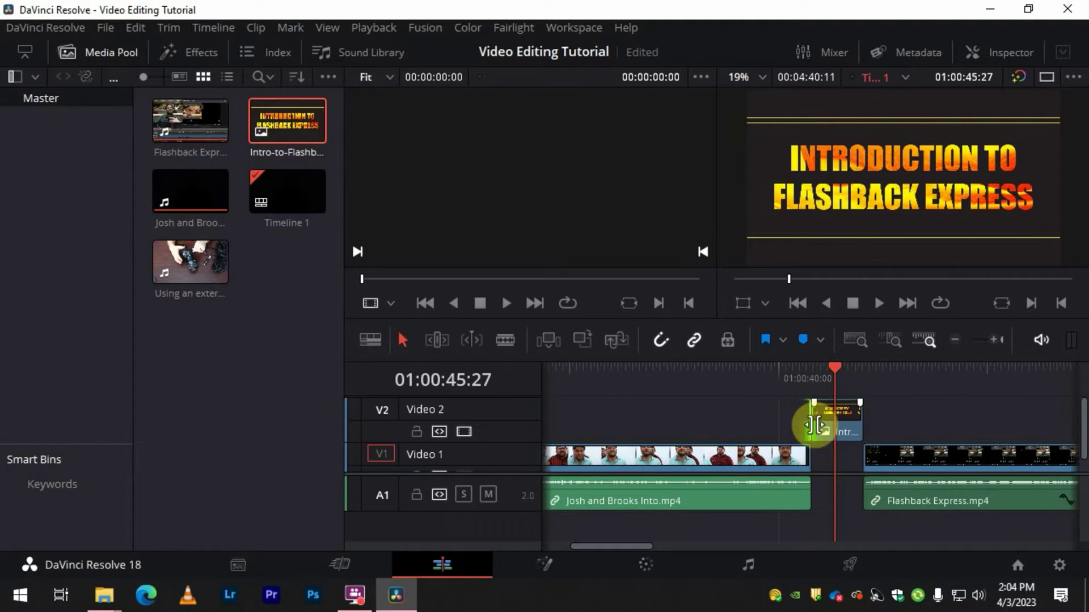
click(191, 53)
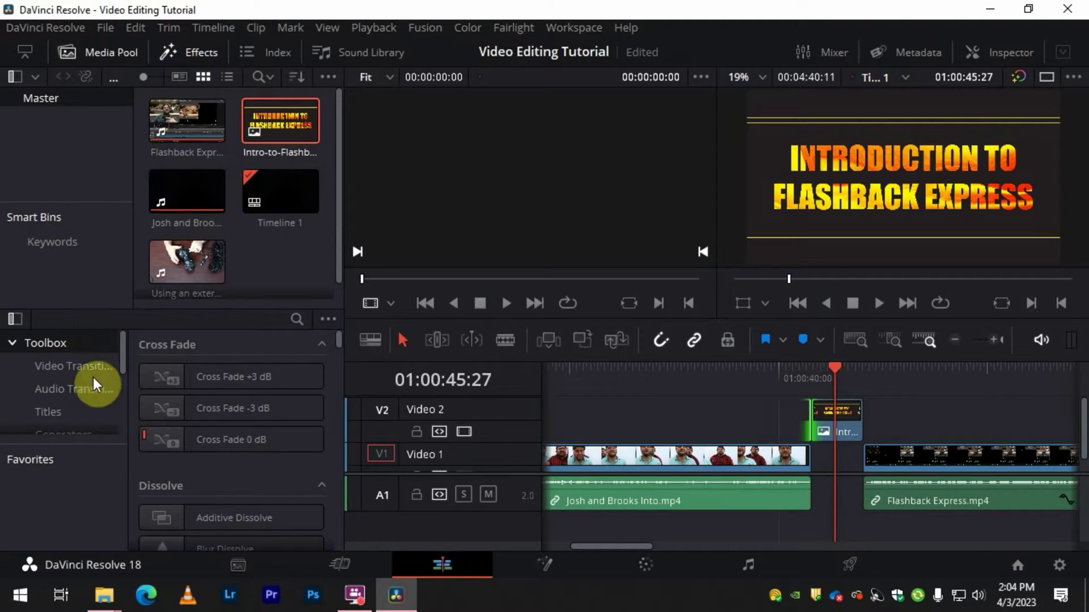
mouse_move(120, 357)
mouse_down()
mouse_move(122, 377)
mouse_move(123, 344)
mouse_up()
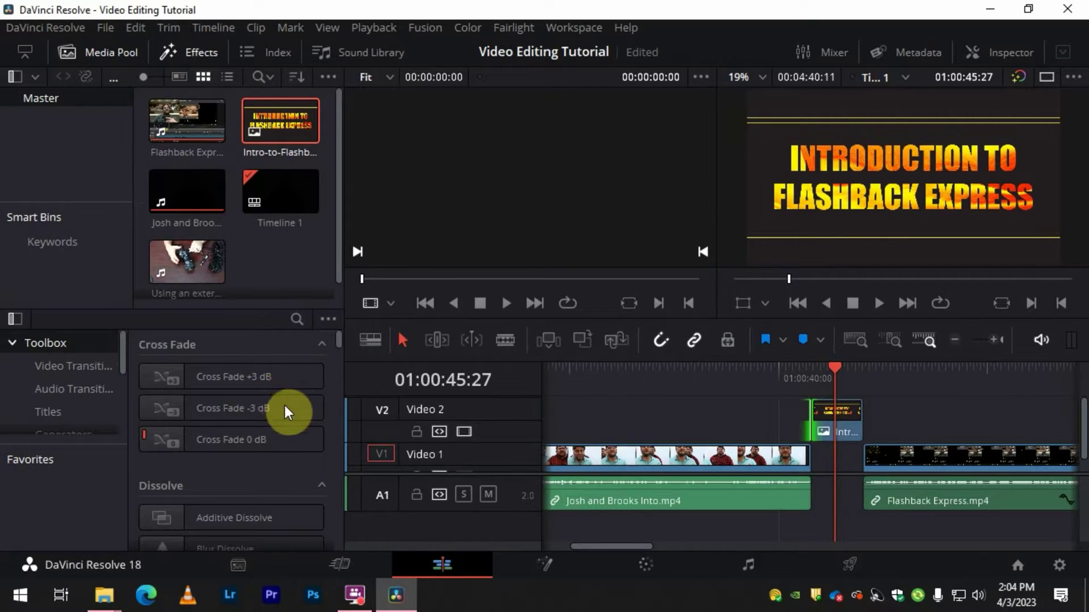
click(273, 378)
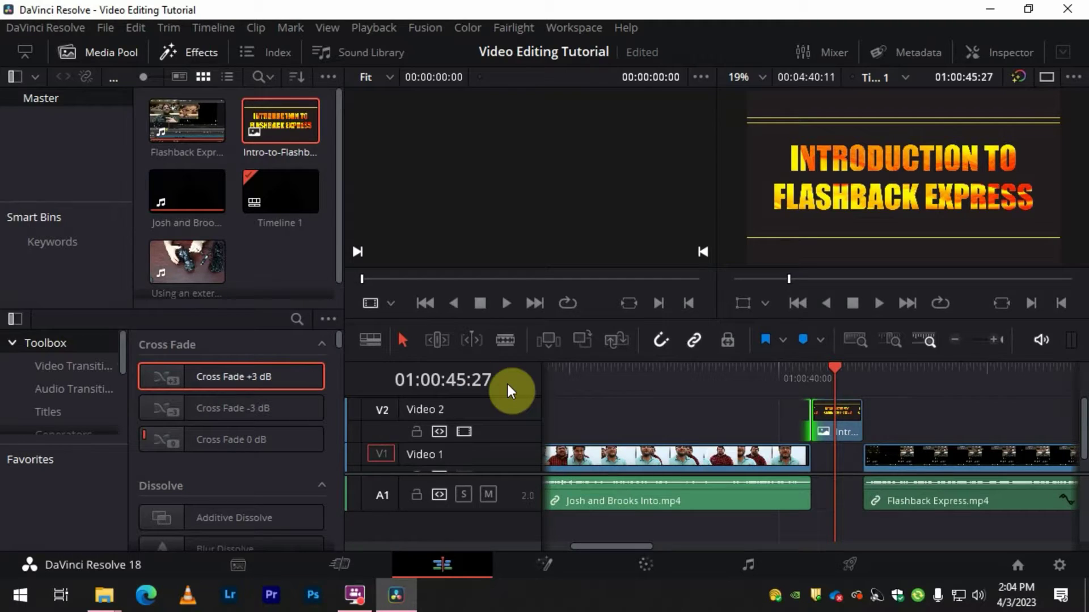
scroll(280, 390, down, 1)
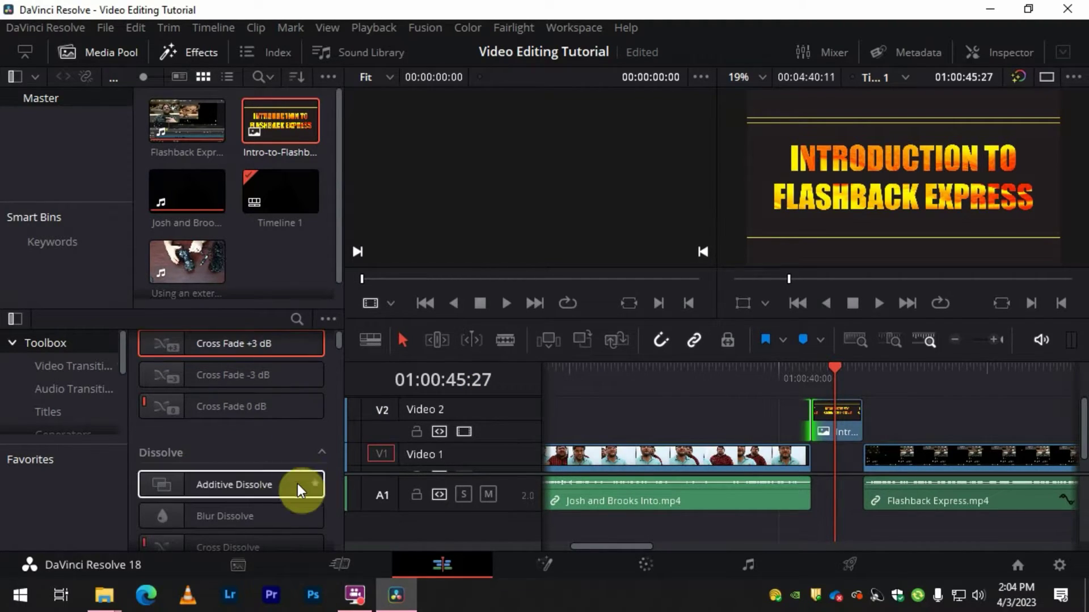
scroll(259, 509, down, 3)
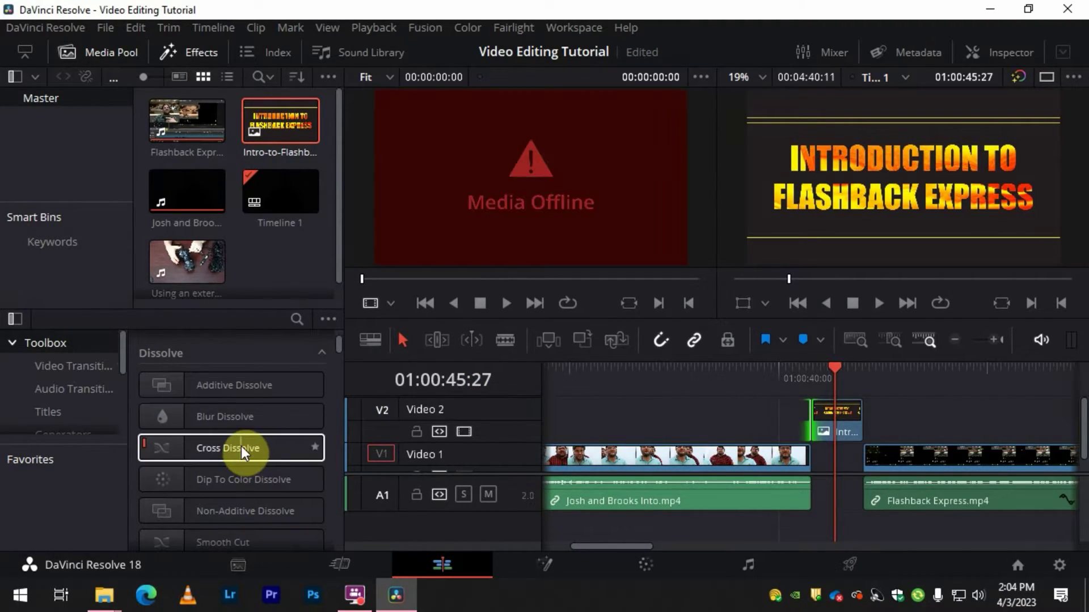
click(241, 446)
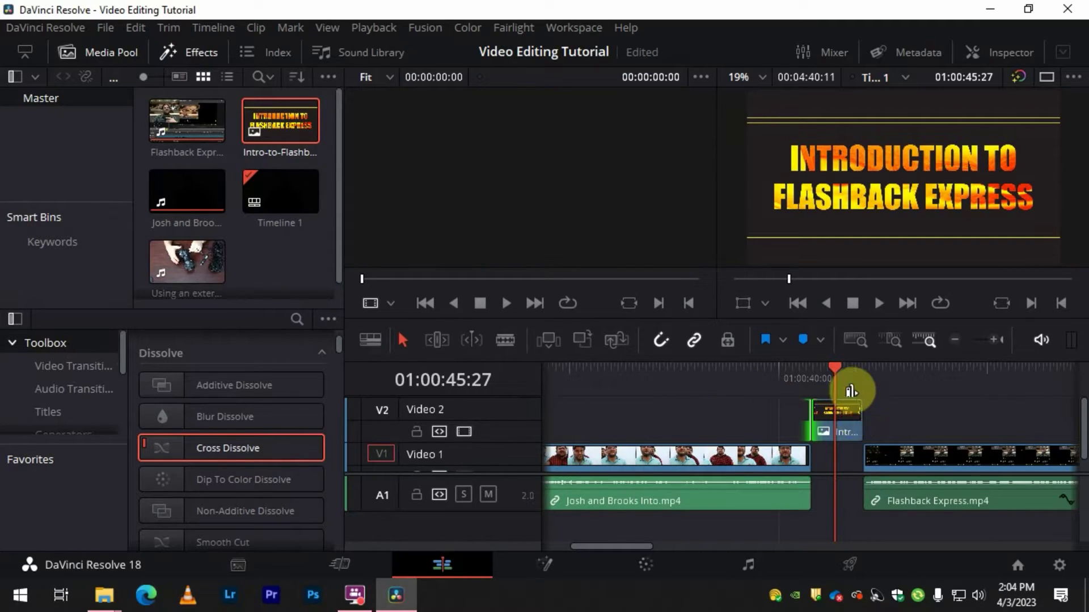
Add a 14 frame Cross Dissolve at the start of the Intro-to-Flashback.png title on Video 2
scroll(796, 456, up, 4)
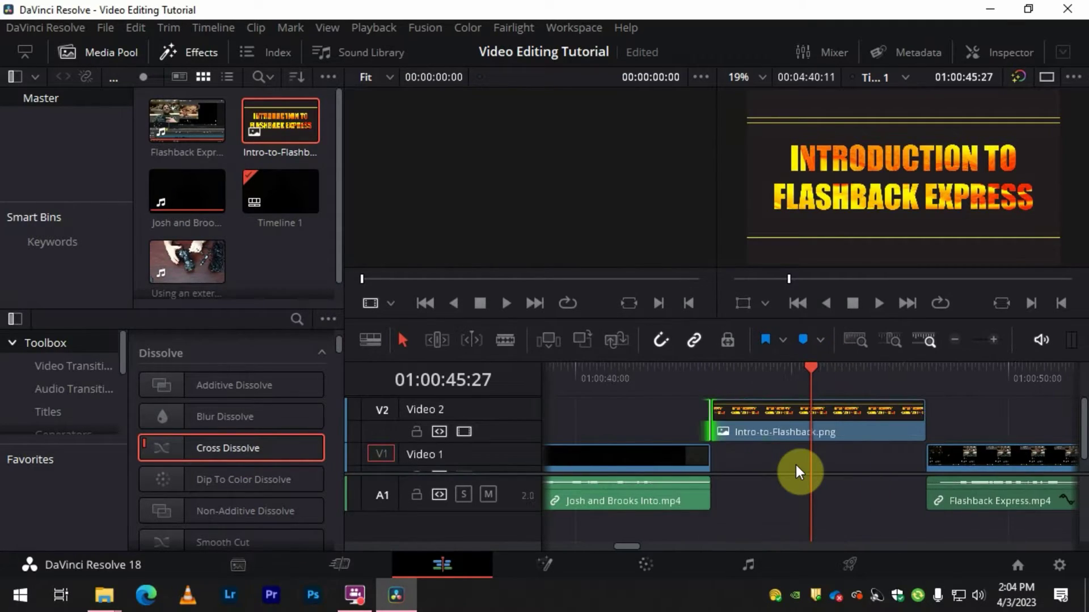
scroll(801, 376, up, 3)
drag(813, 369, 610, 392)
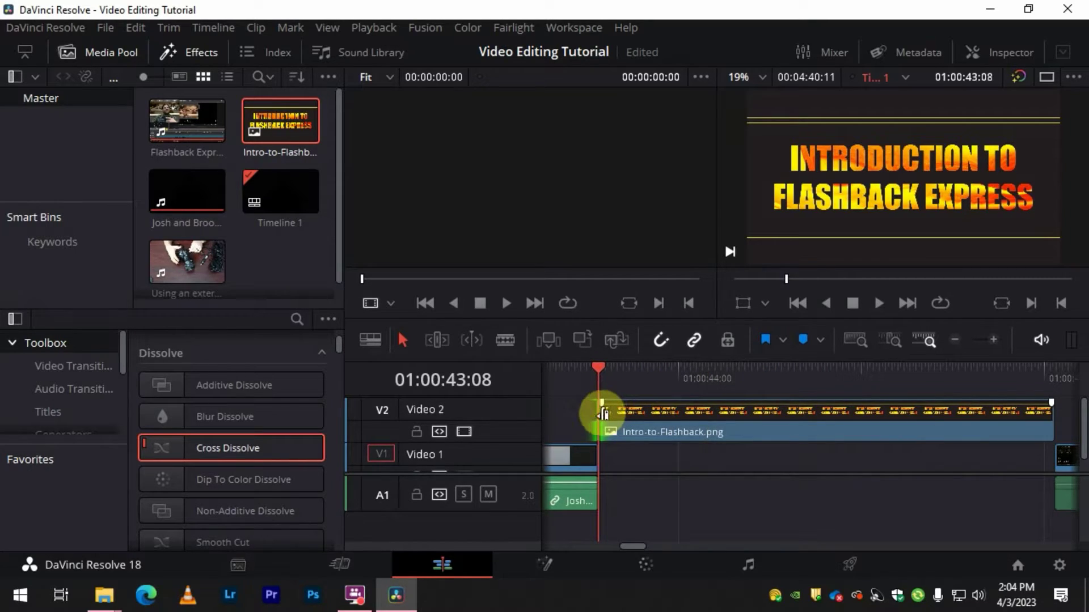
right_click(603, 416)
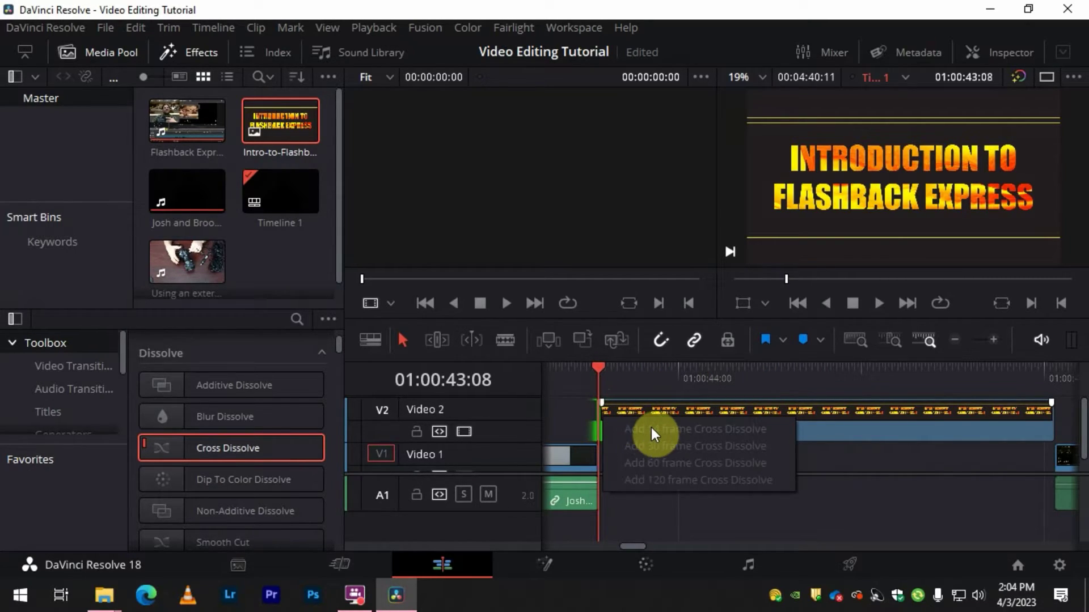
click(736, 524)
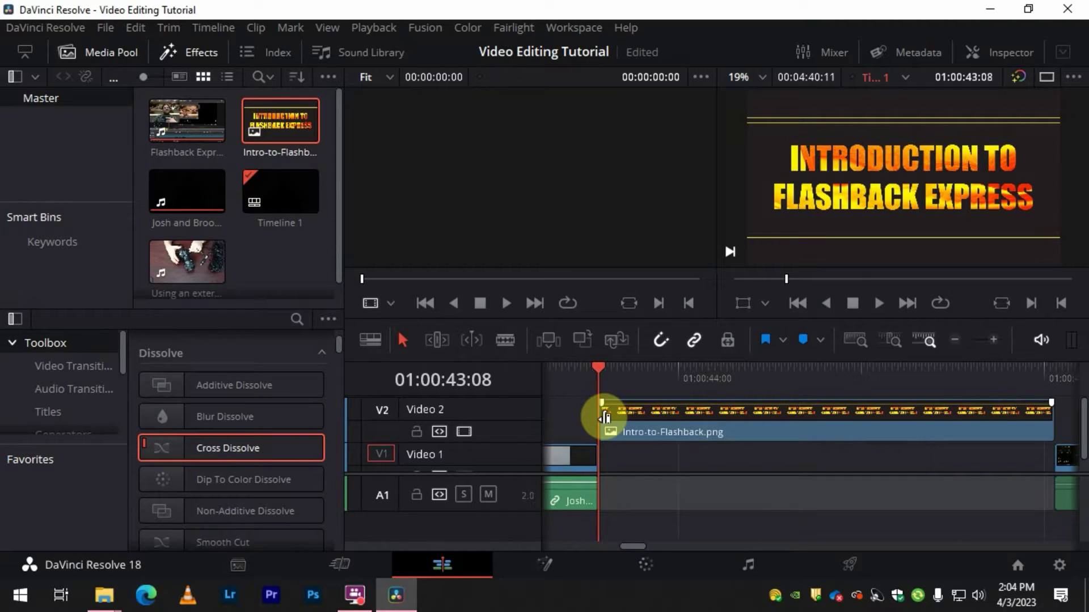
right_click(604, 418)
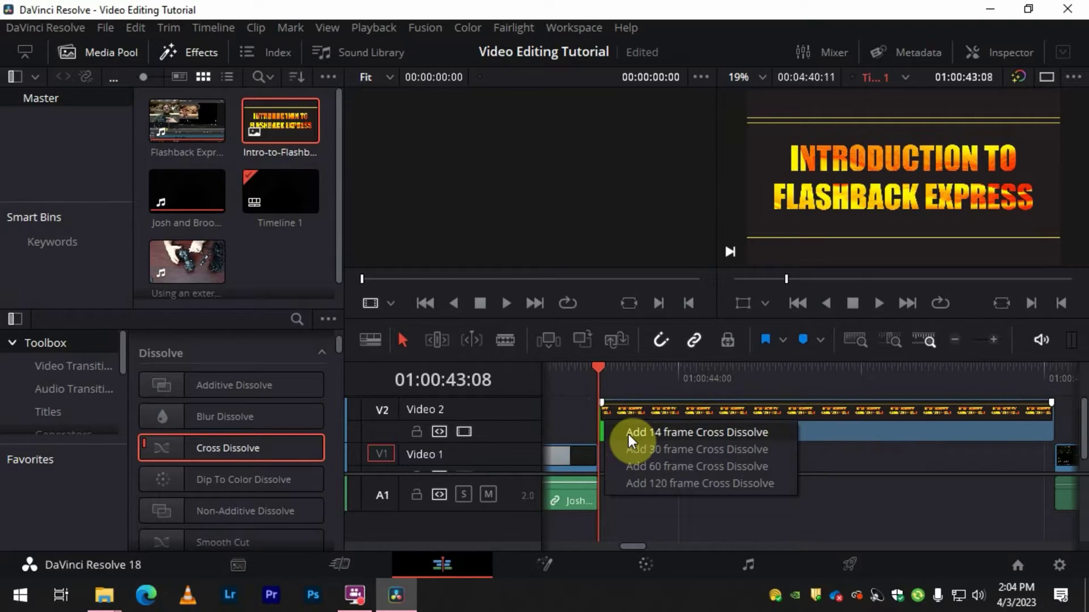
click(581, 409)
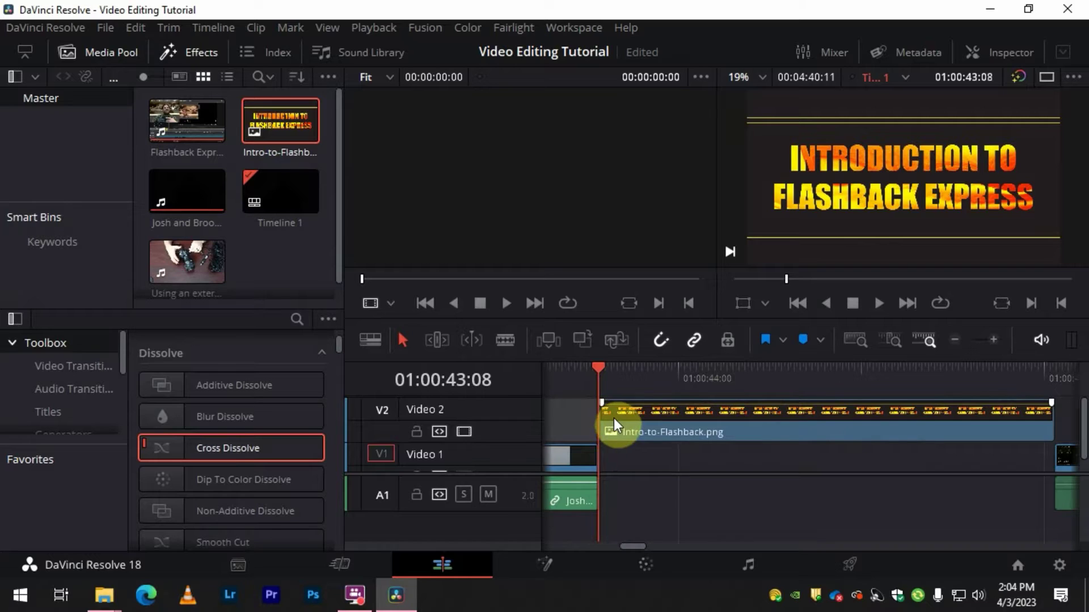
right_click(601, 418)
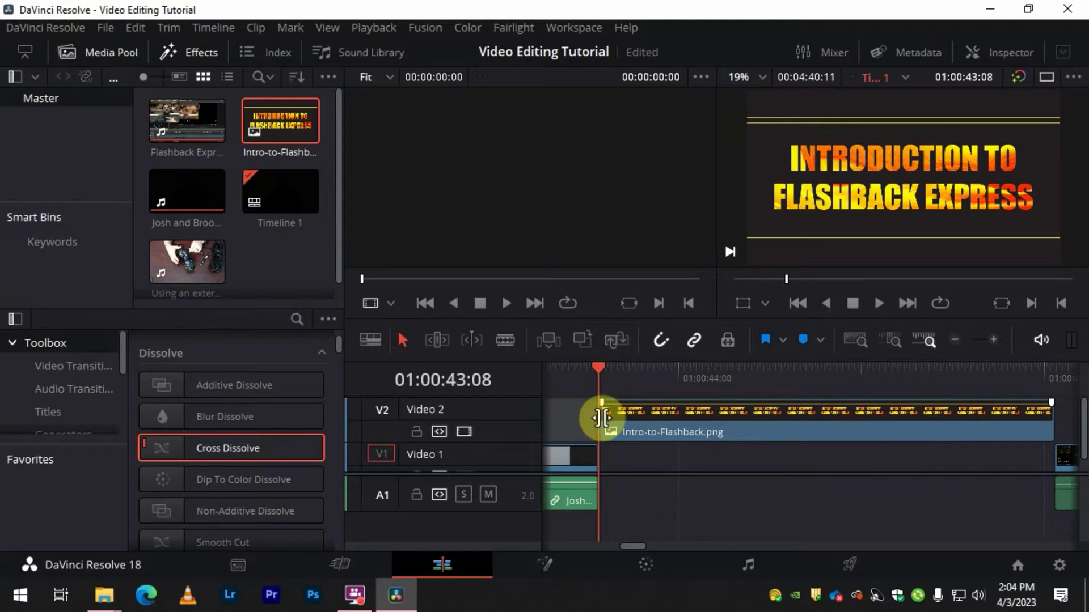
right_click(603, 419)
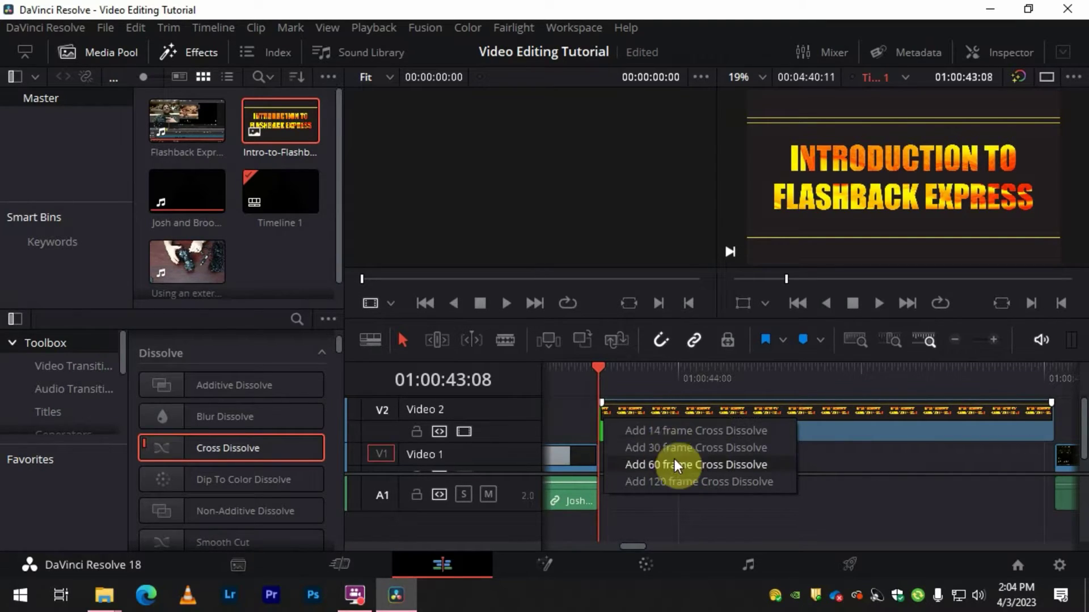
click(690, 431)
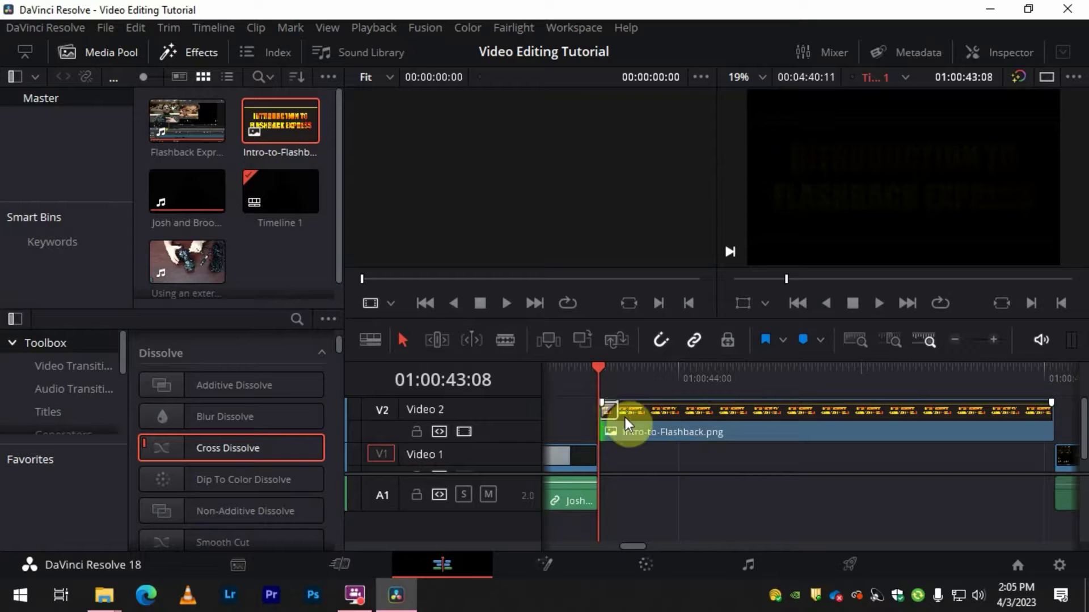
Lengthen the opening Cross Dissolve to cover about the first third of the title graphic and play back the fade-in
key(space)
click(673, 365)
drag(675, 370, 753, 409)
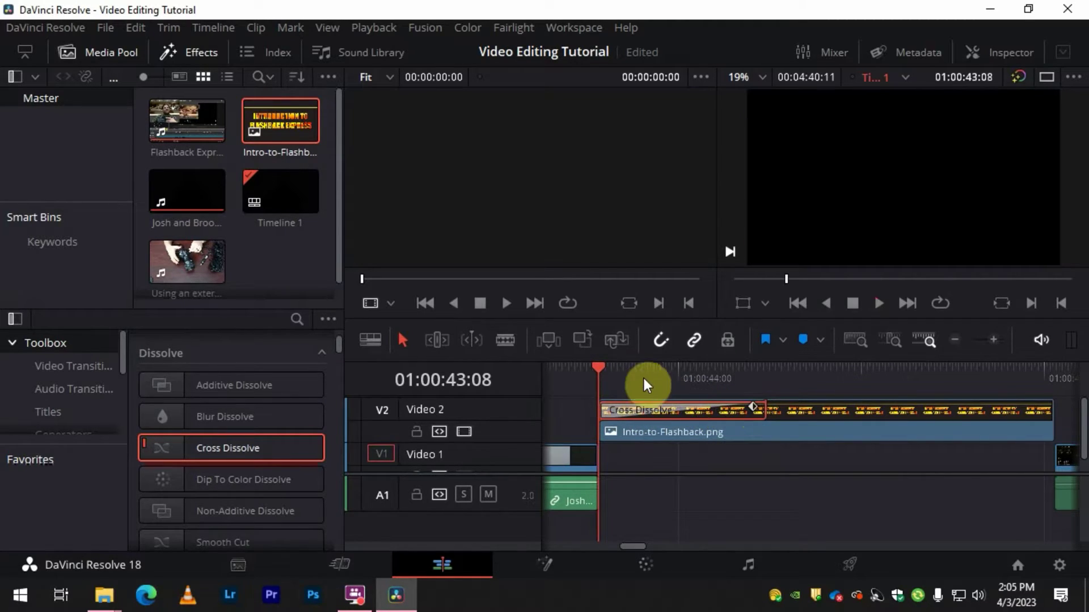
drag(589, 370, 581, 370)
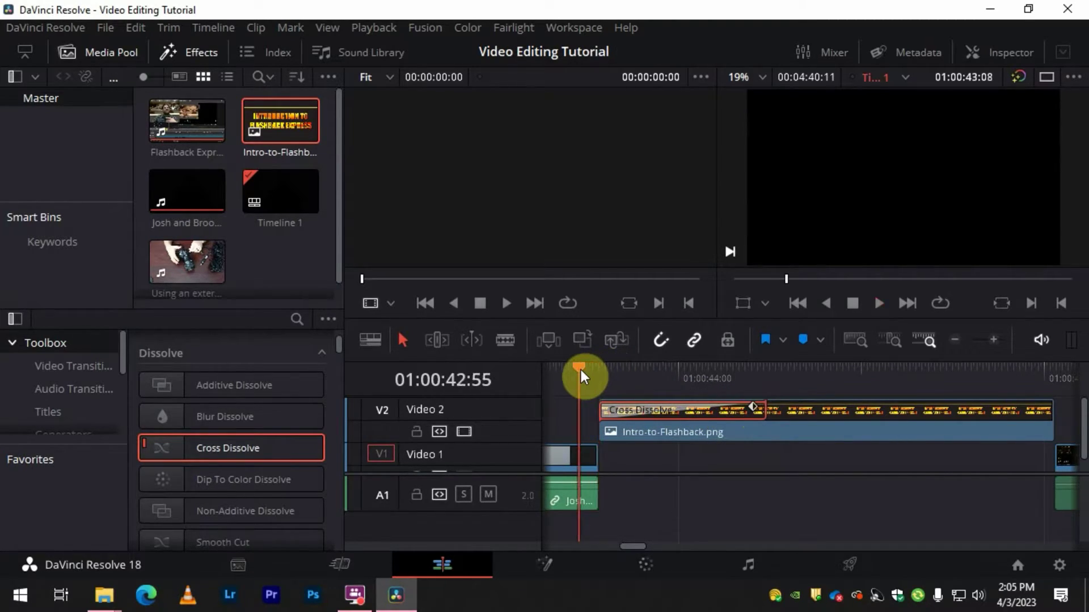
key(space)
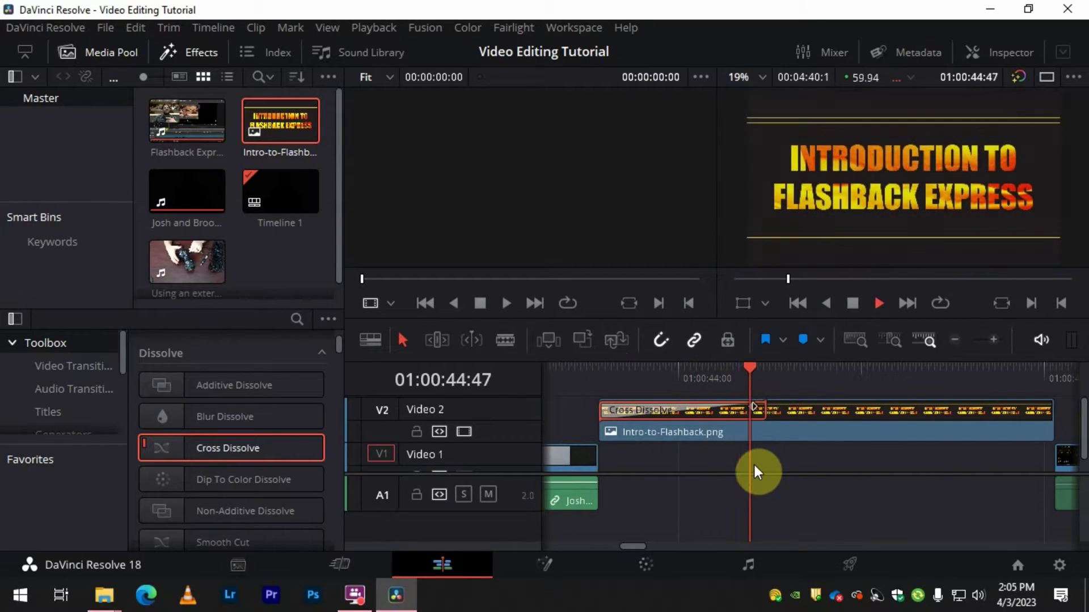
key(space)
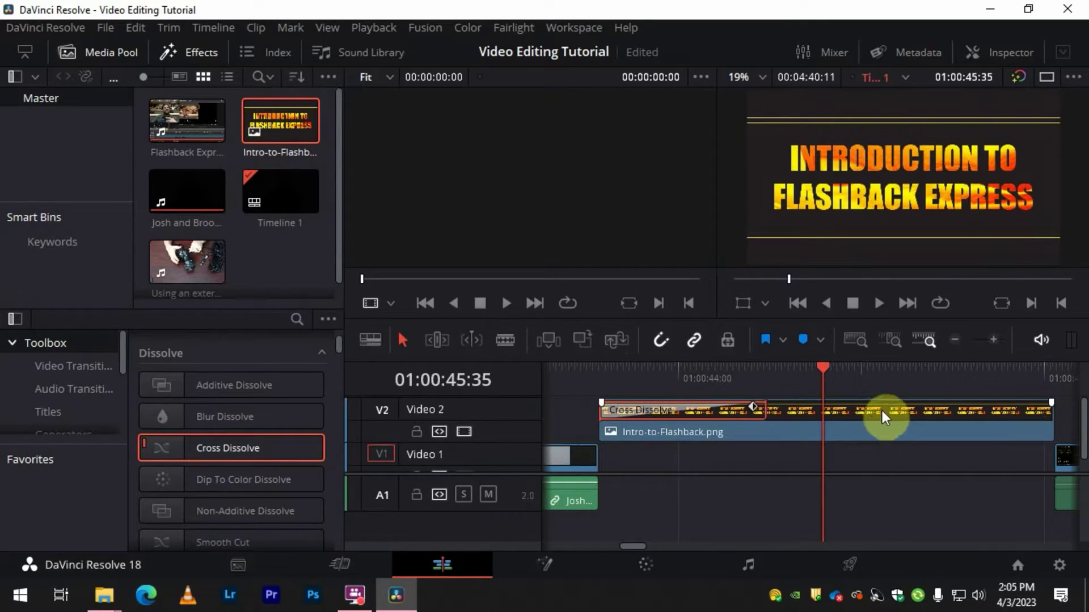
Add a Cross Dissolve at the title graphic's end and lengthen it to cover about the last quarter of the title
right_click(1049, 423)
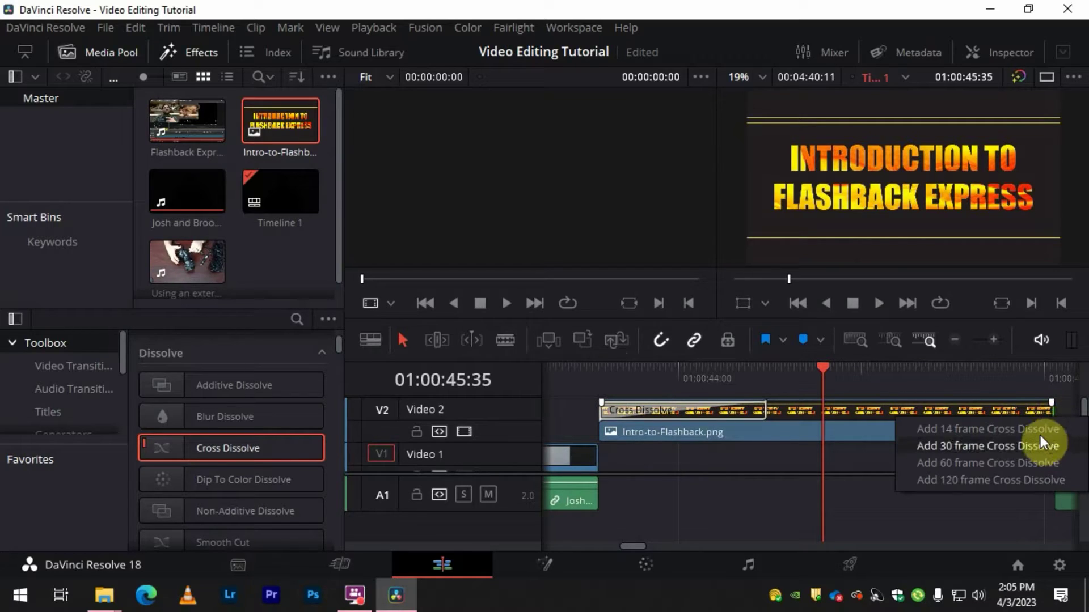
click(1041, 446)
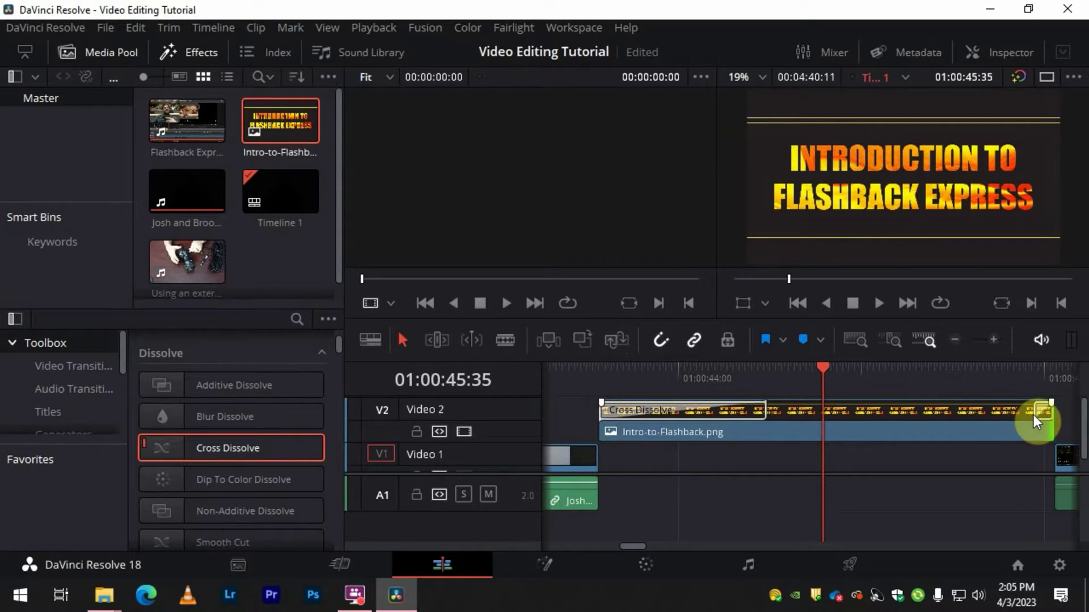
drag(1048, 418, 926, 423)
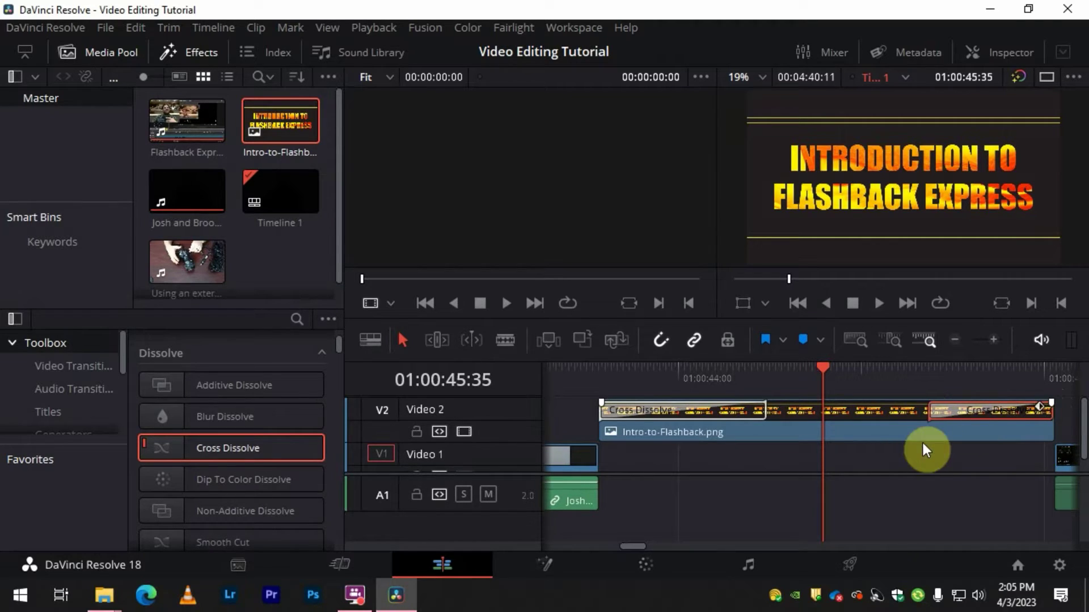
Play from just before the title through both dissolves into the Flashback Express clip, and move the playhead back near the timeline's start
scroll(879, 537, down, 4)
drag(812, 369, 755, 382)
key(space)
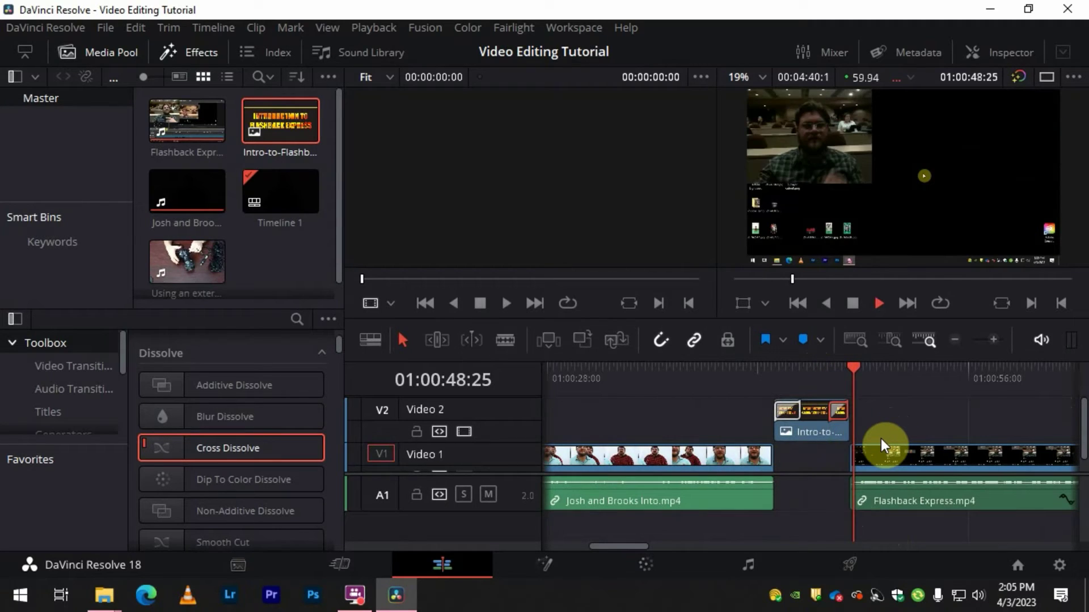
drag(879, 368, 596, 440)
key(space)
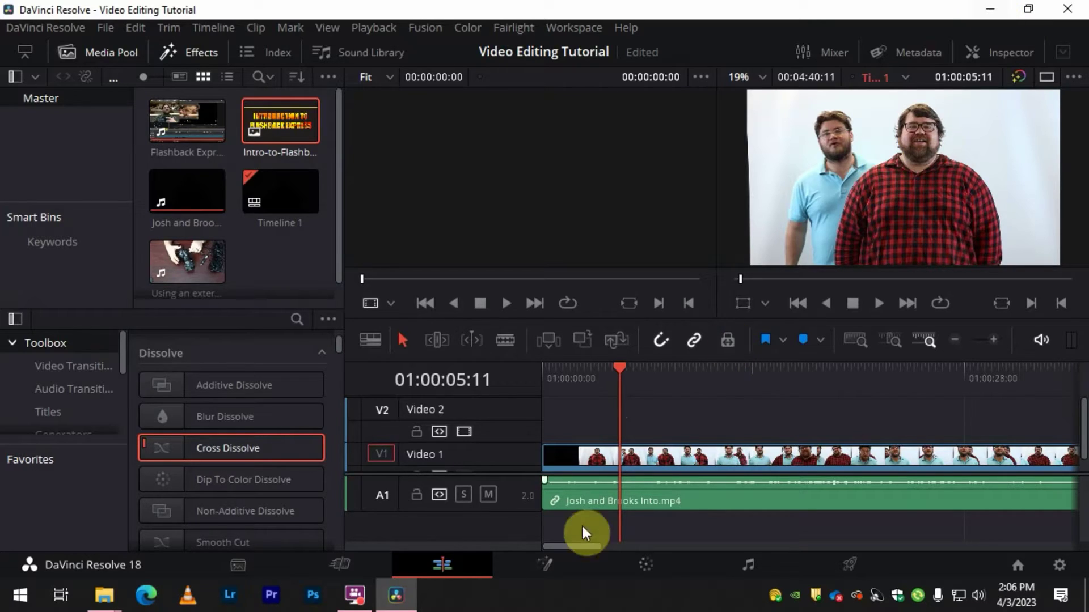
Switch to File Explorer and open the Audio folder inside the Presentation folder on the Desktop
mouse_move(99, 599)
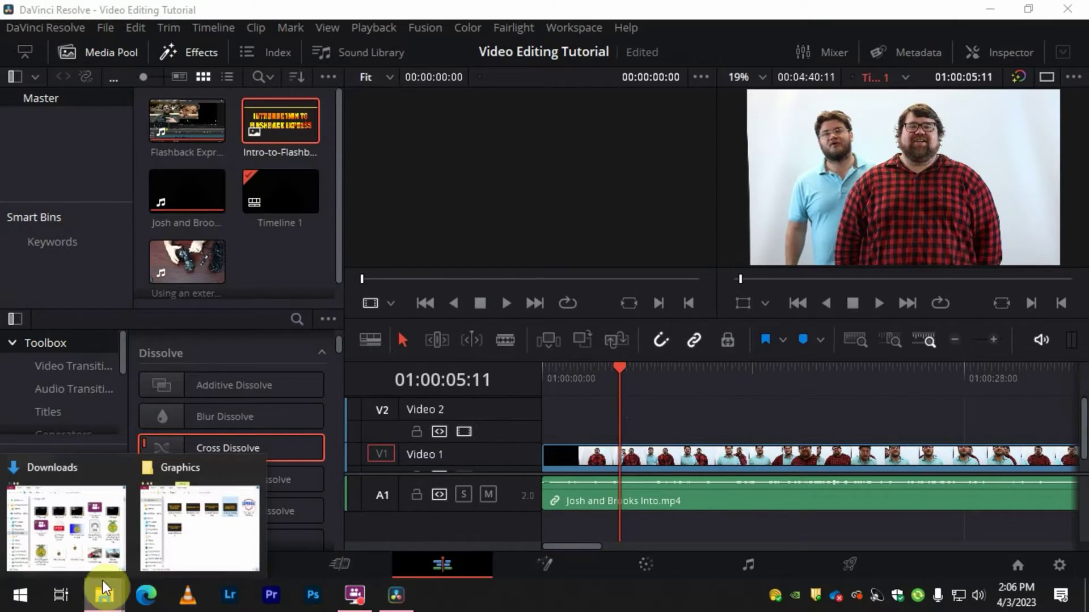
click(215, 517)
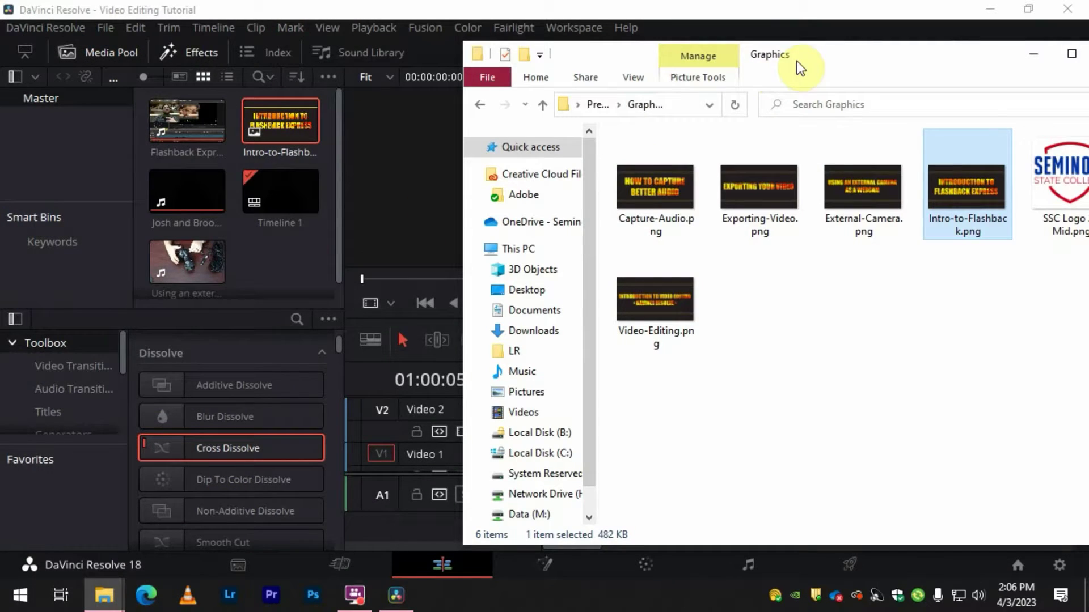
drag(830, 55, 522, 36)
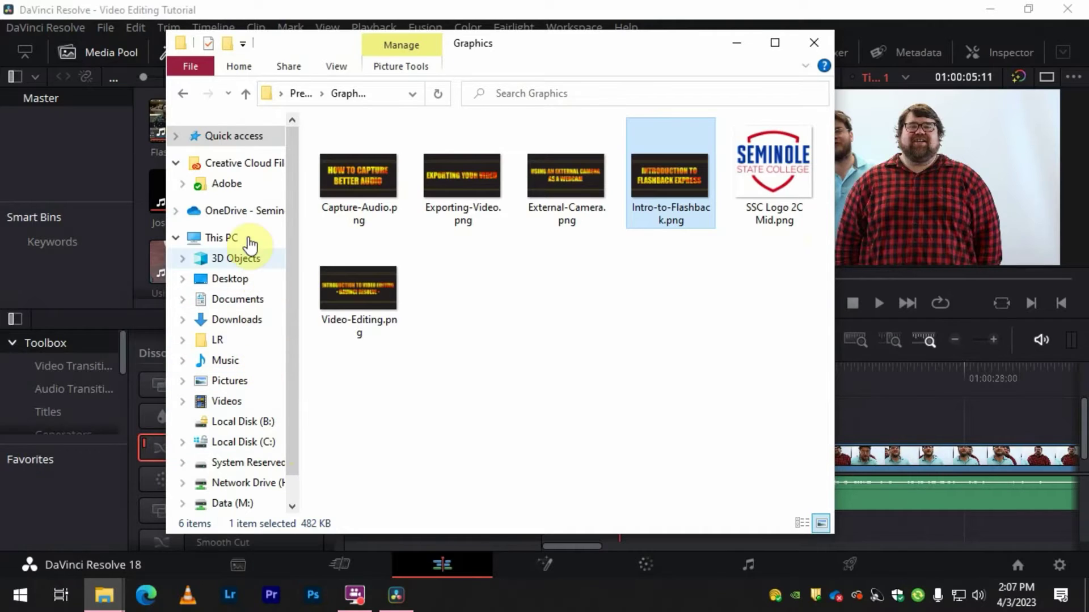
click(236, 283)
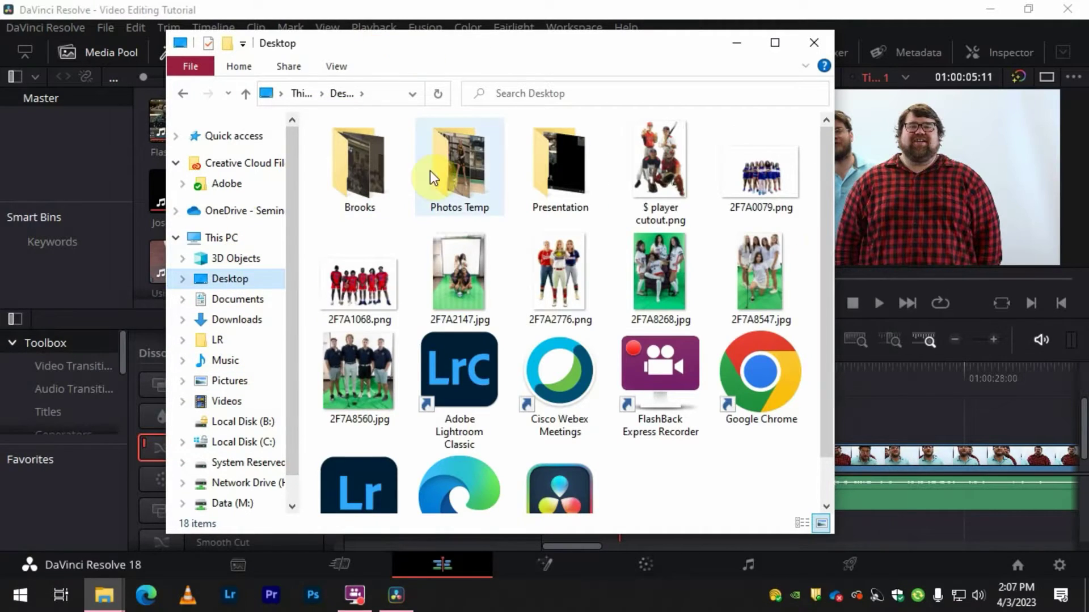
double_click(552, 165)
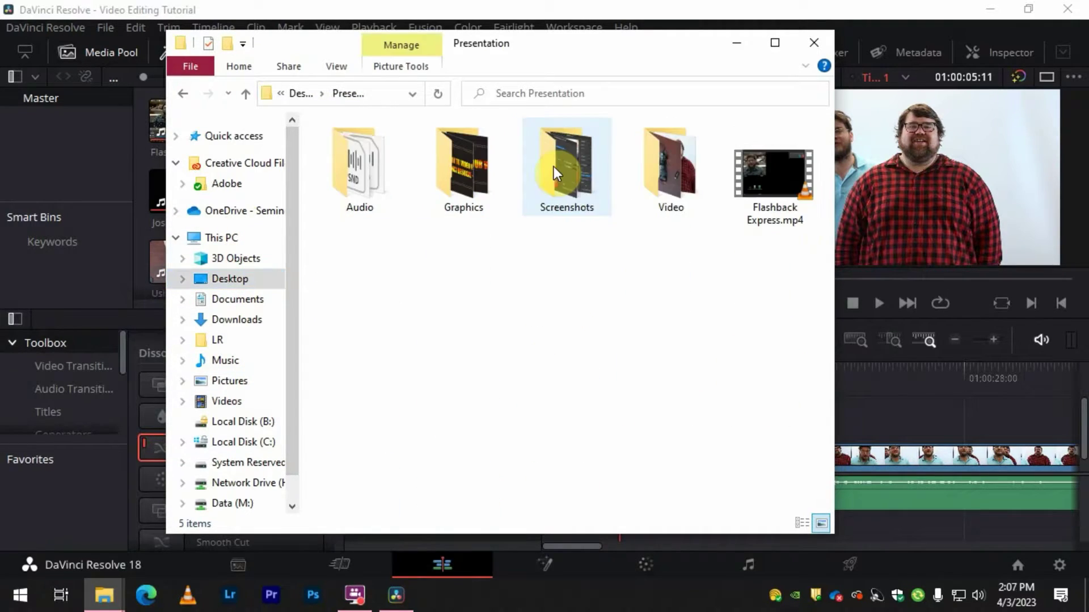
double_click(359, 175)
Import the Irony-of-Fate and Lofi-Chillout-Hip-Hop-Beat audio files into the media pool's Master bin and minimize the File Explorer window
click(420, 154)
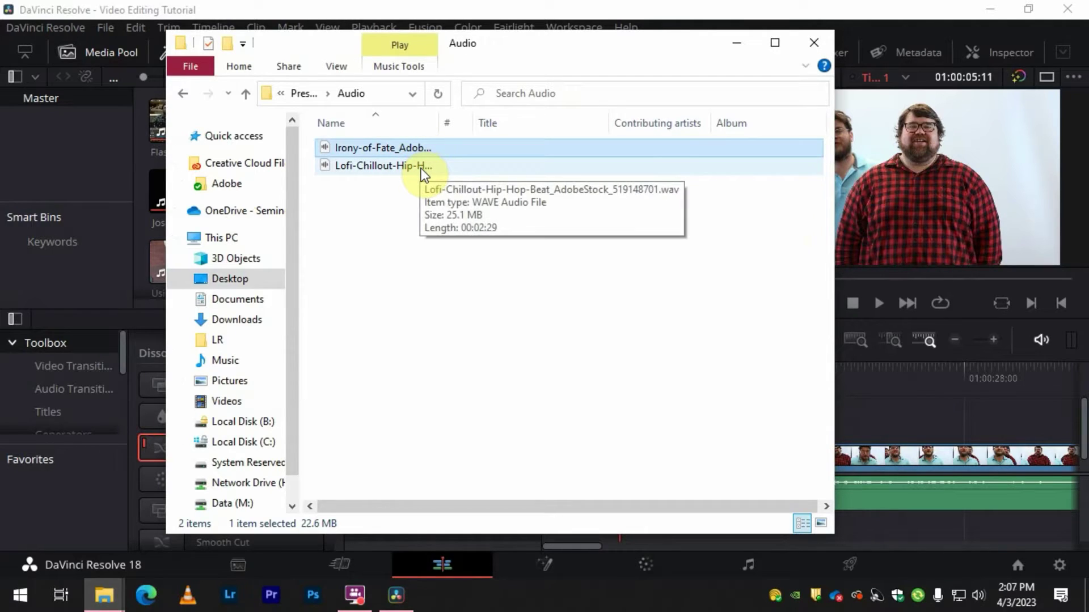
shift+click(422, 168)
drag(523, 48, 747, 29)
drag(666, 134, 290, 263)
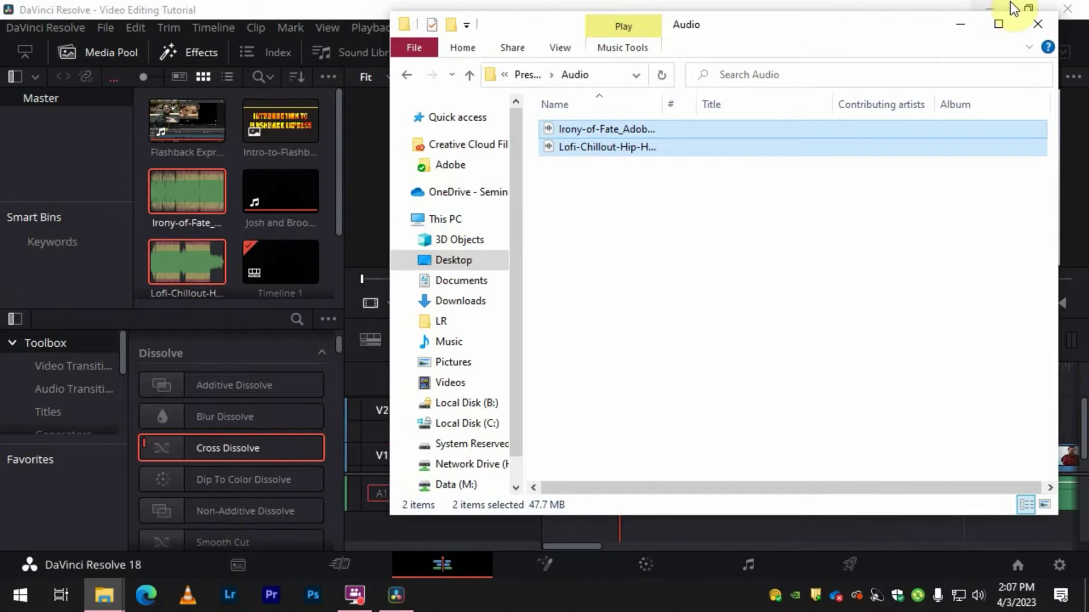
click(961, 24)
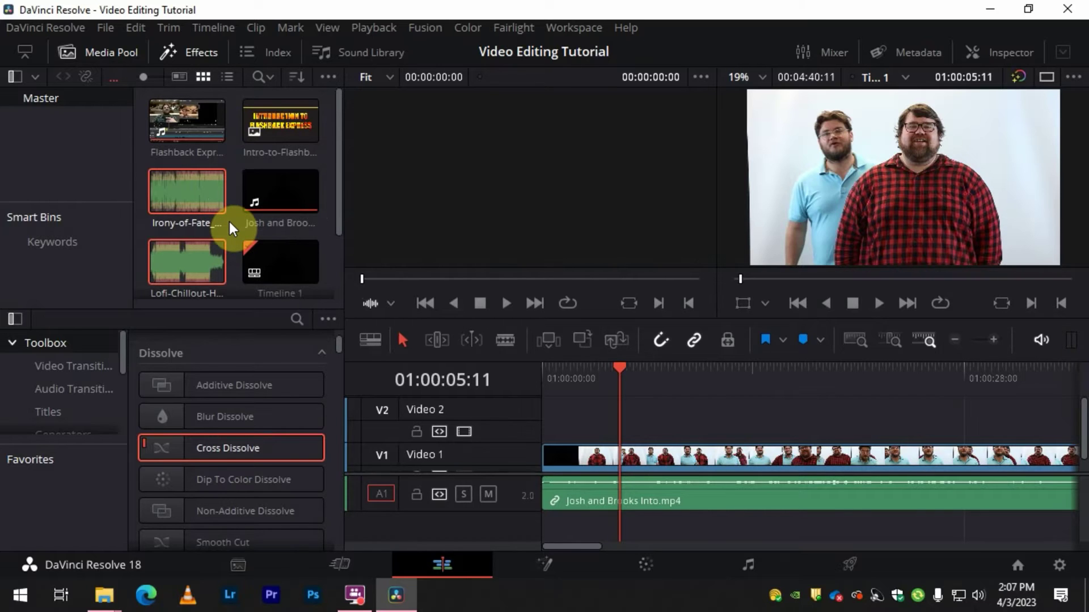
Place both music files at the start of a new audio track A2 and set the Irony-of-Fate clip's volume to -10 dB
drag(203, 187, 564, 527)
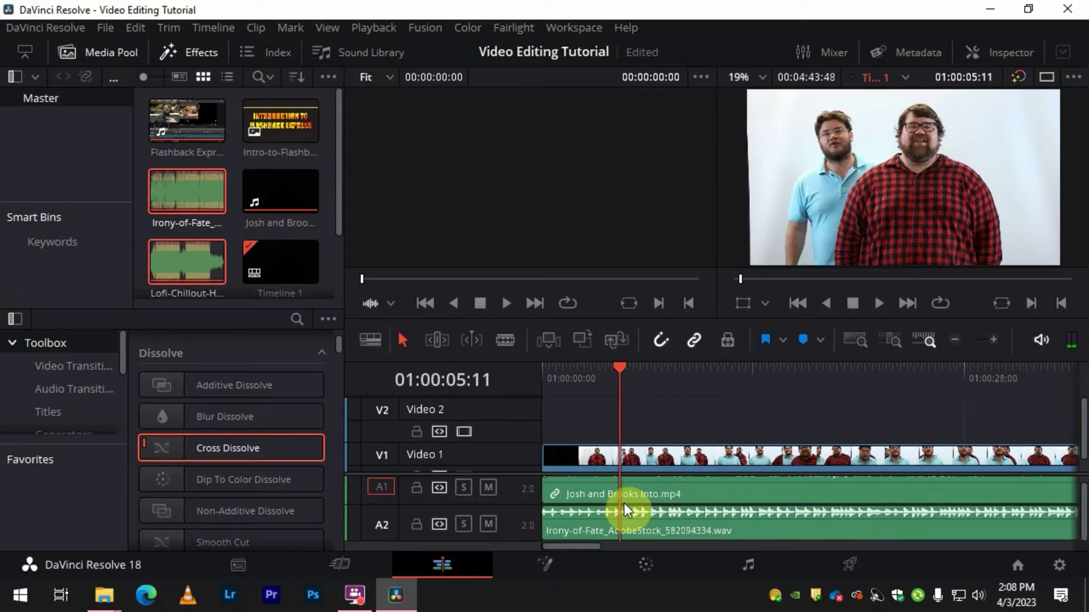
scroll(629, 503, down, 5)
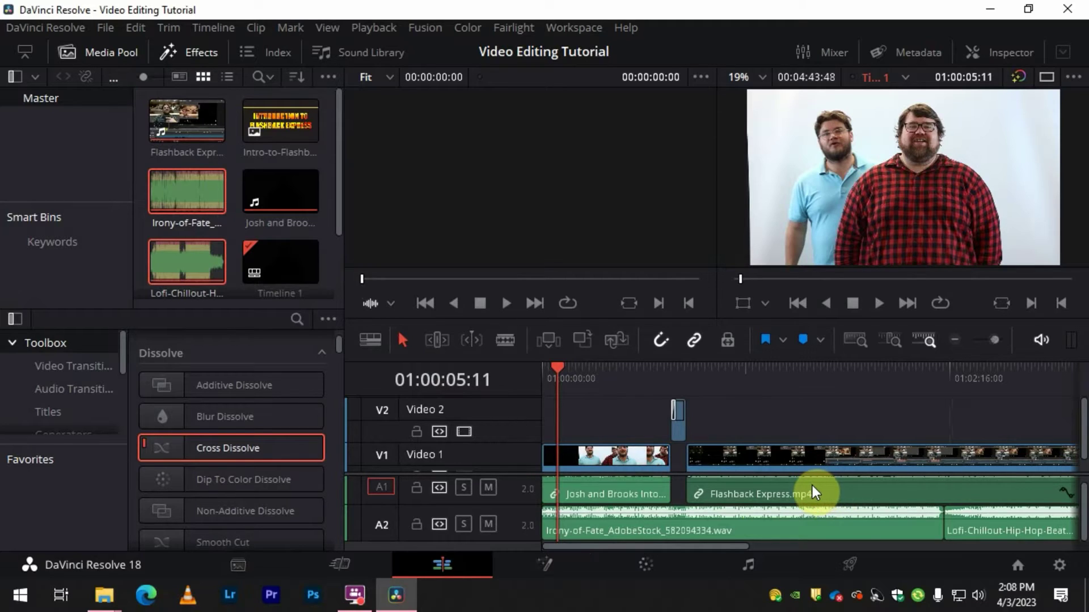
scroll(809, 490, down, 2)
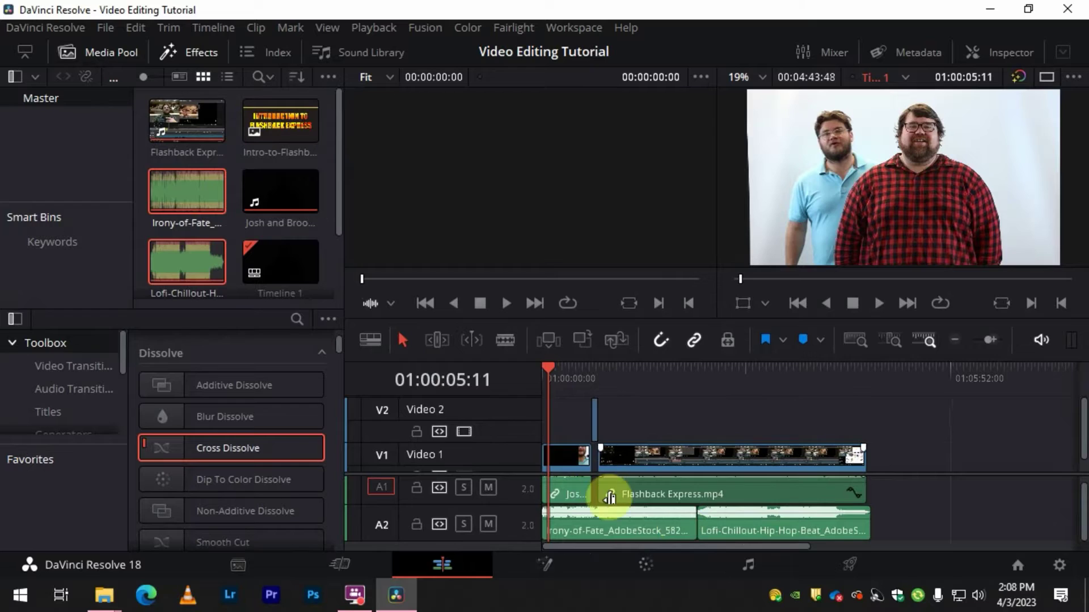
scroll(611, 518, up, 1)
scroll(612, 518, up, 3)
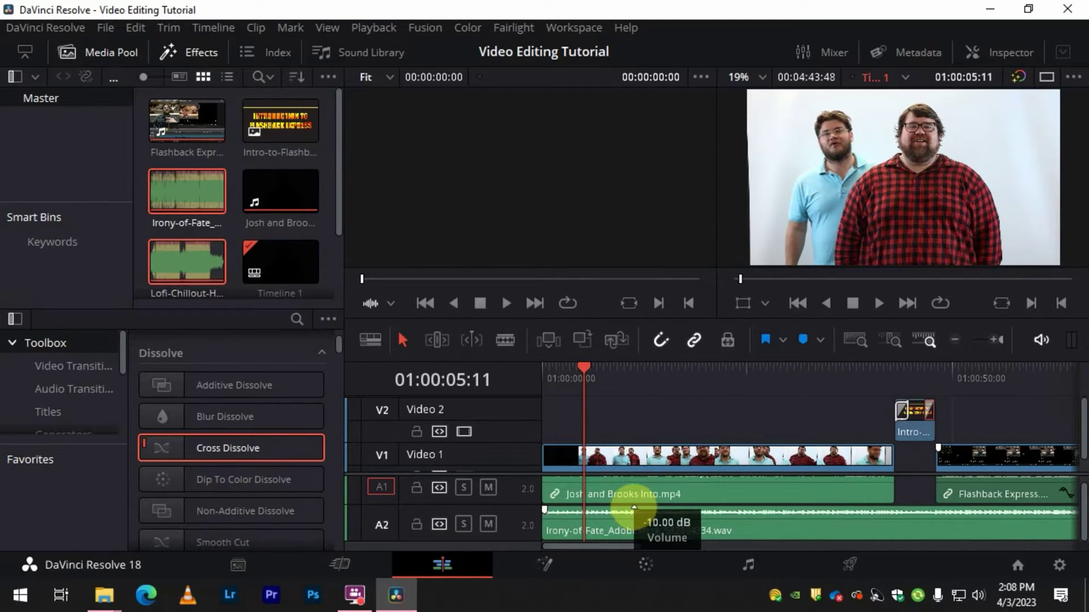
Play the first few seconds of the intro clip with the music from the timeline's start
key(space)
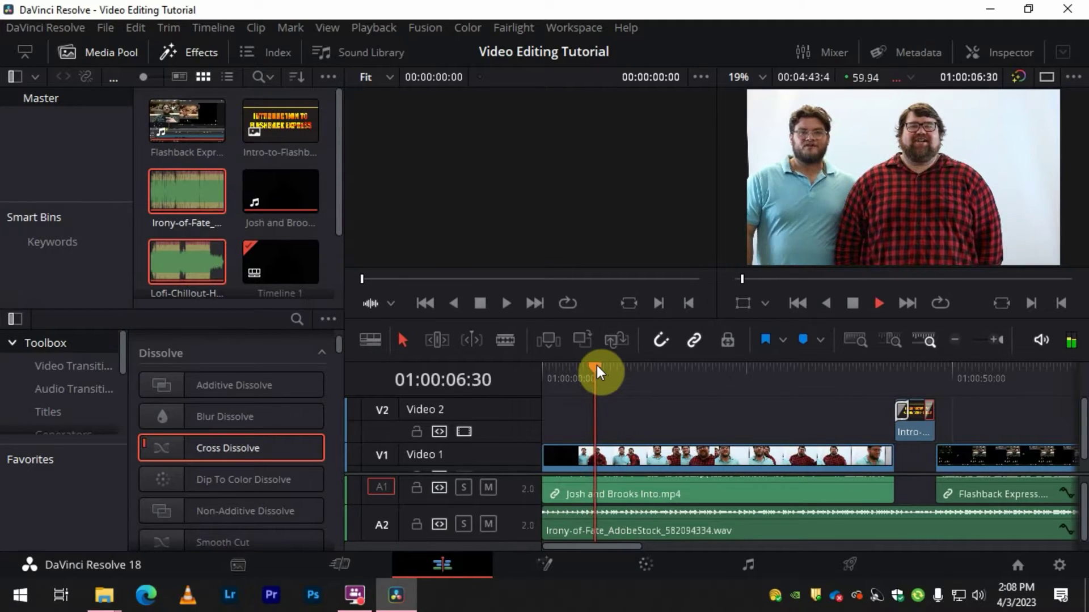
drag(596, 365, 531, 379)
key(space)
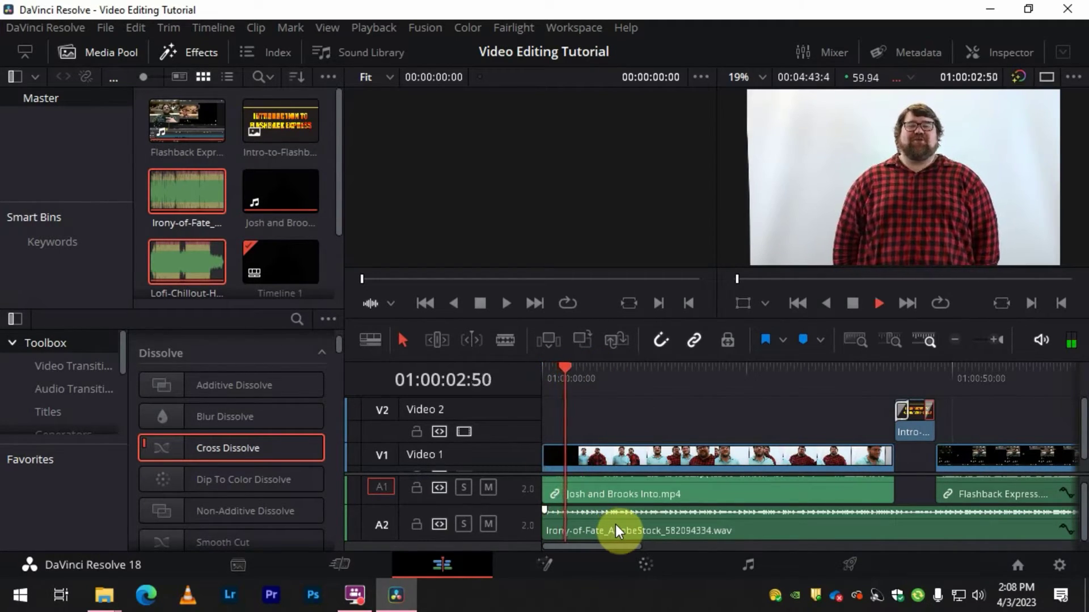
key(space)
Delete the Irony-of-Fate music clip from the start of audio track A2
click(617, 531)
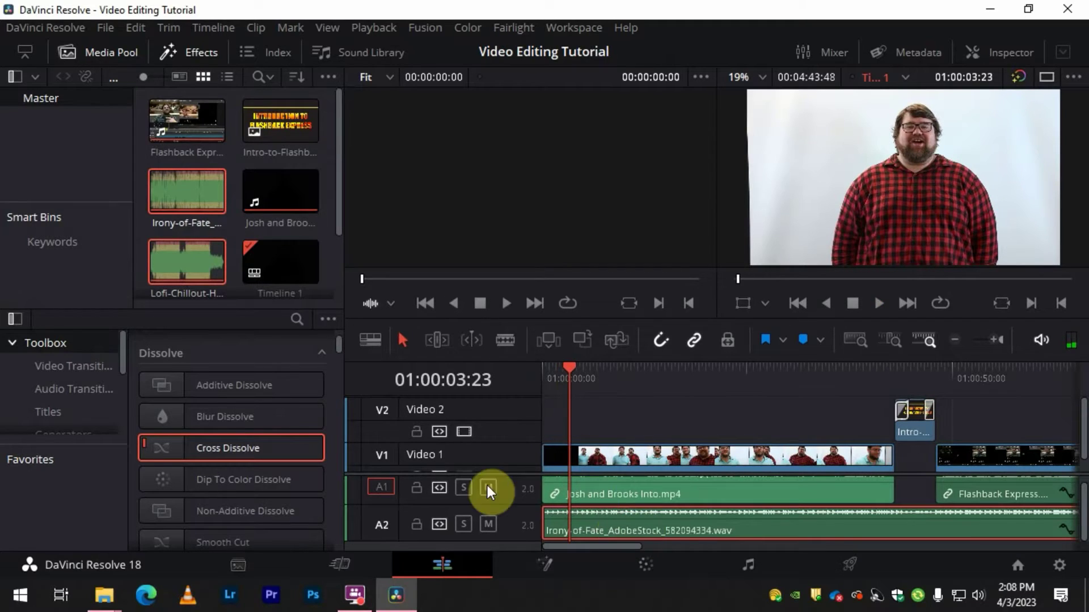
click(199, 258)
click(582, 526)
key(Delete)
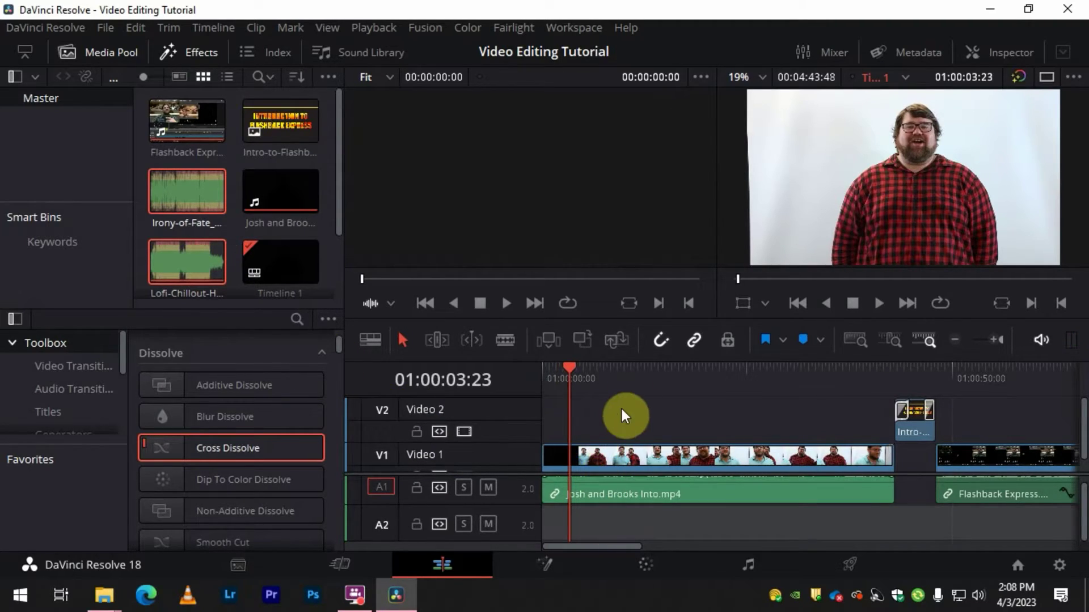
Lock audio track A1 and delete only the picture of the intro clip on Video 1
click(717, 450)
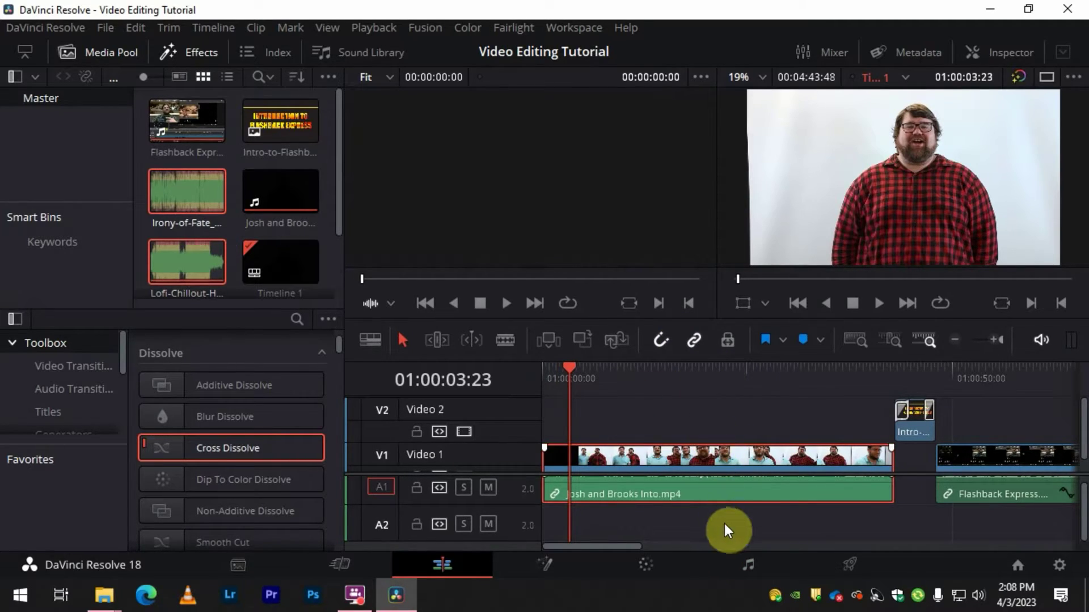
click(701, 426)
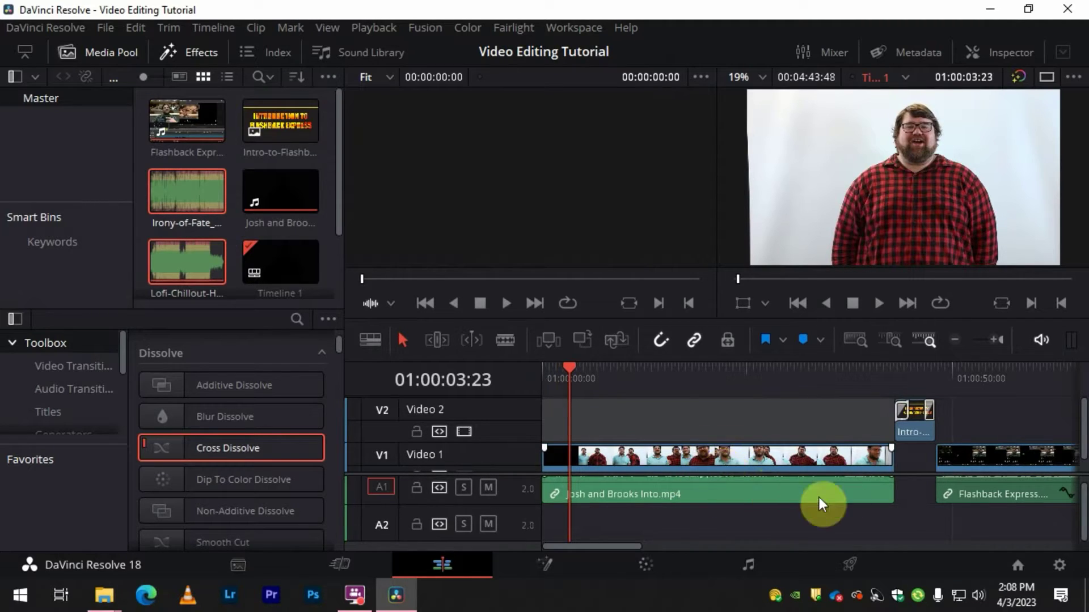
click(830, 458)
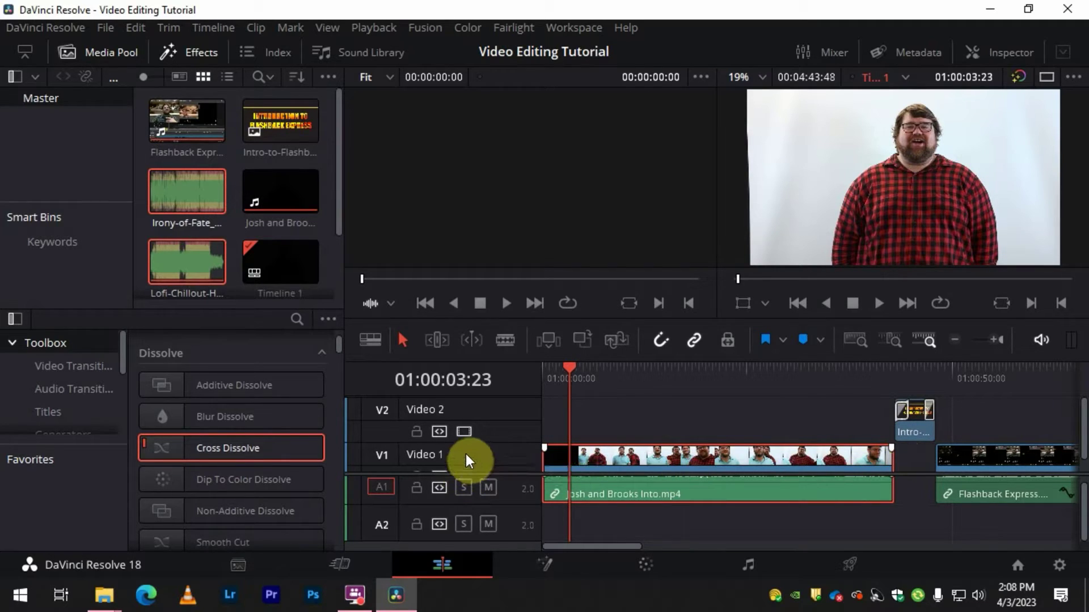
click(418, 487)
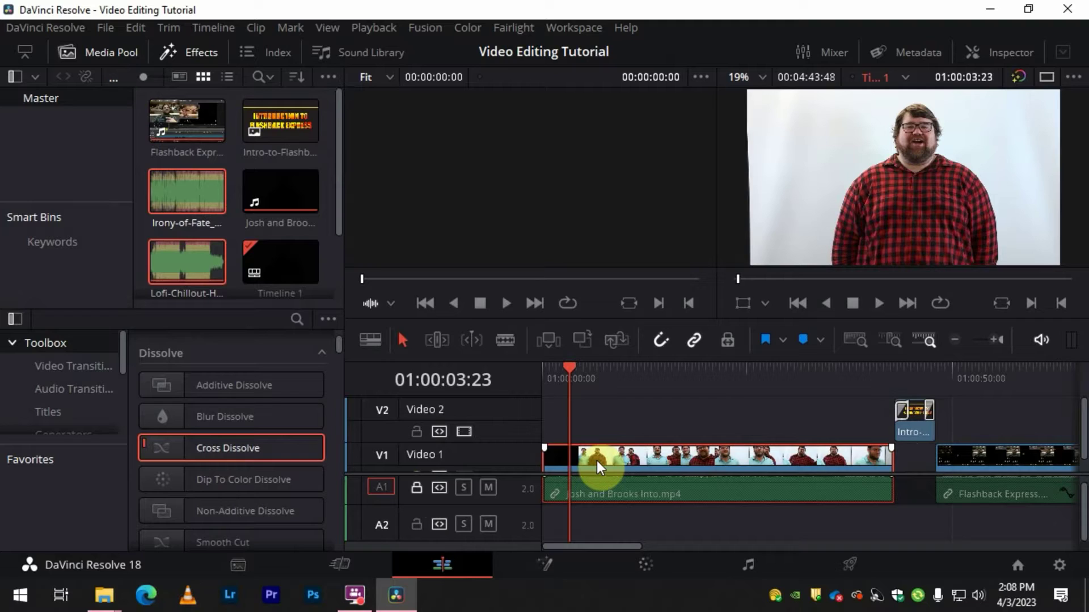
key(BackSpace)
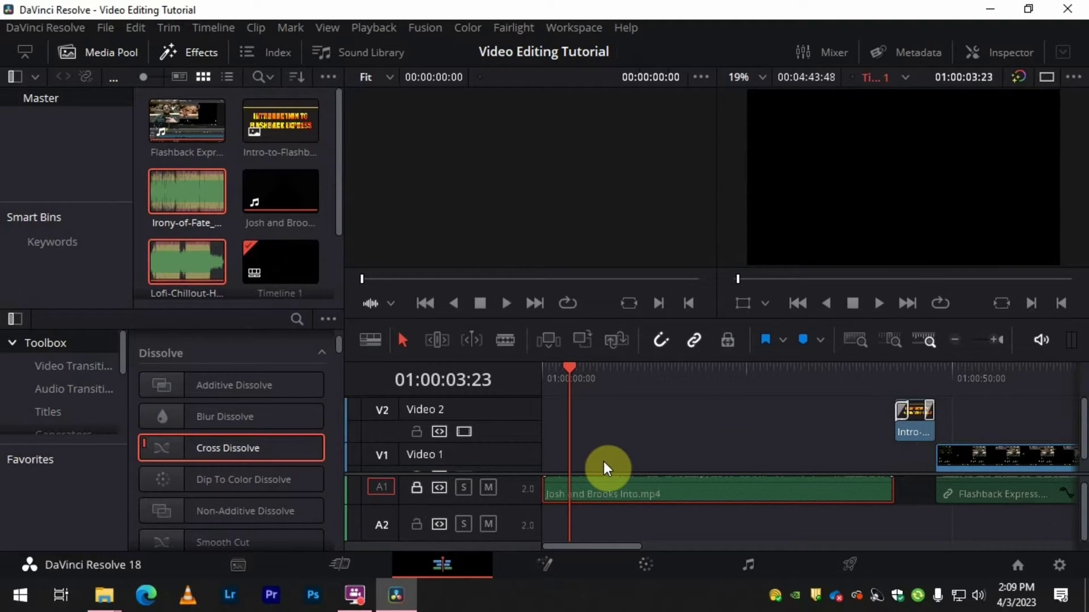
Undo the intro picture's deletion with audio track A1 unlocked again, and save the project
key(ctrl+z)
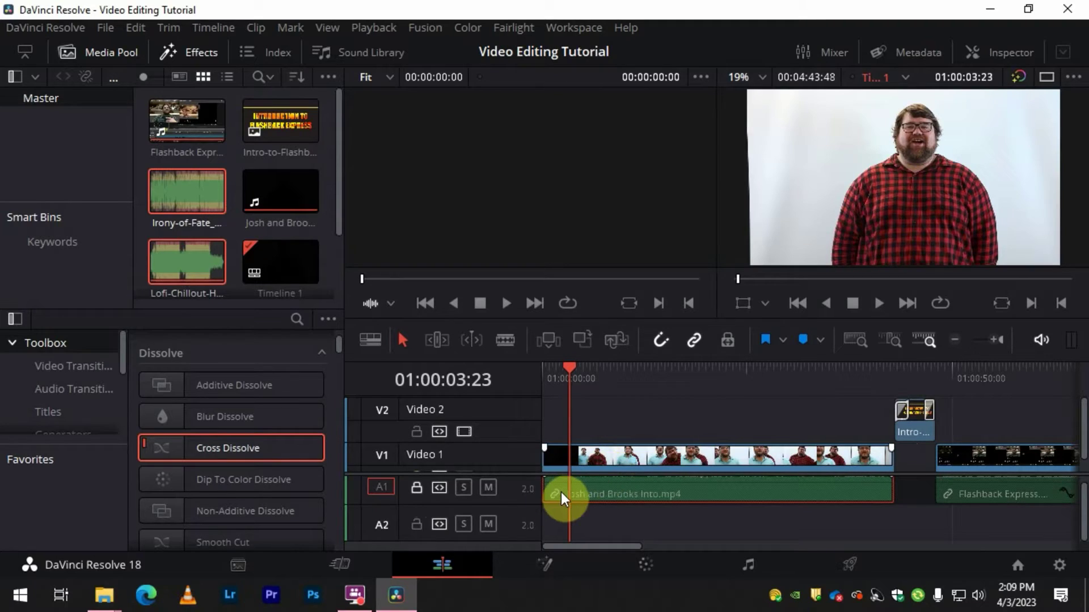
click(418, 489)
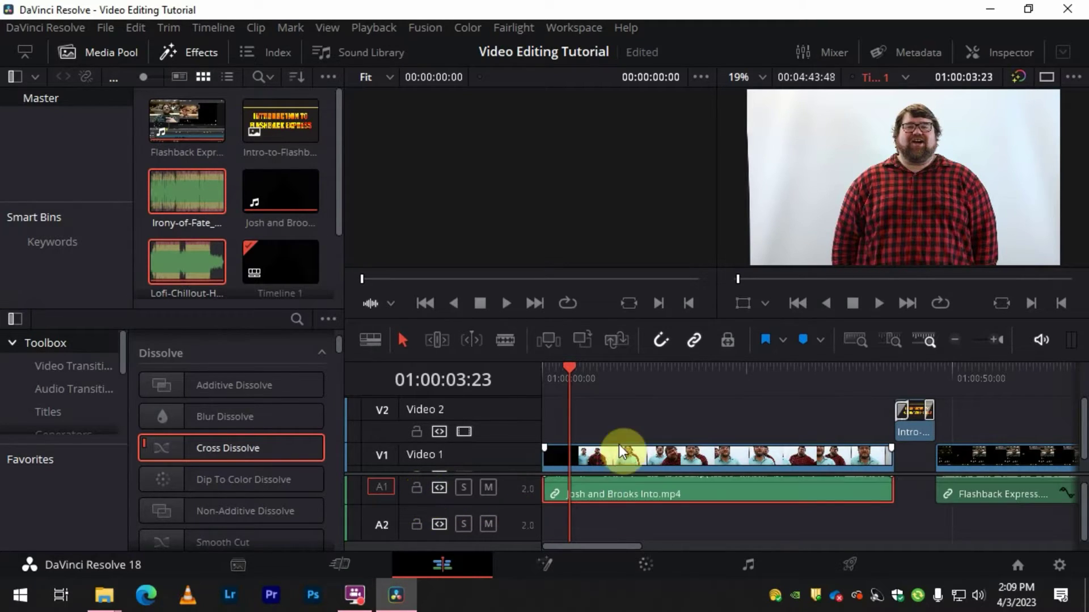
key(ctrl+s)
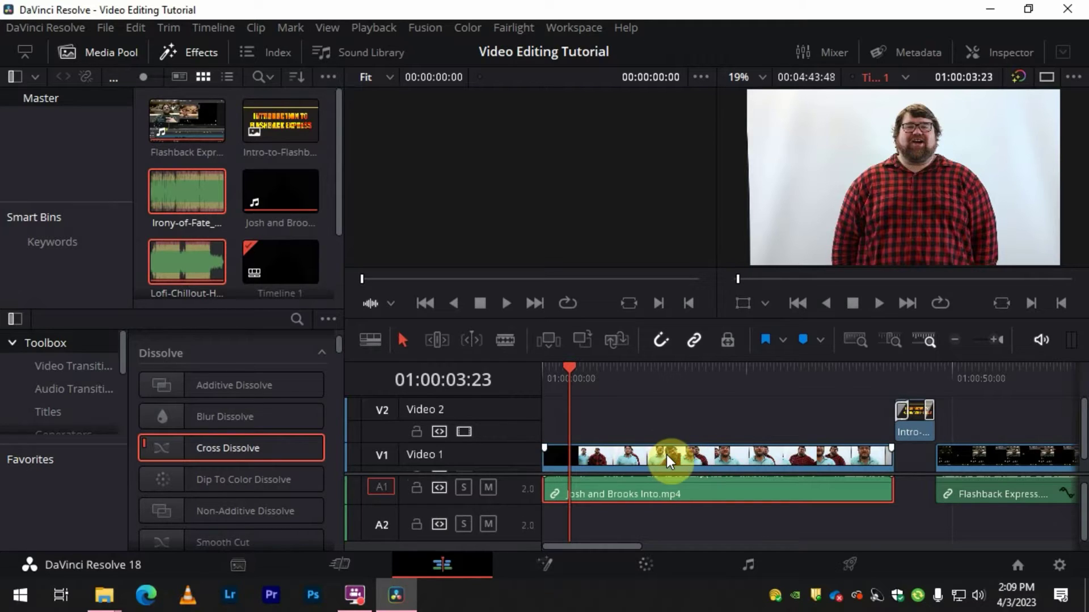
Check the Link Clips option of the intro clip on Video 1
right_click(671, 457)
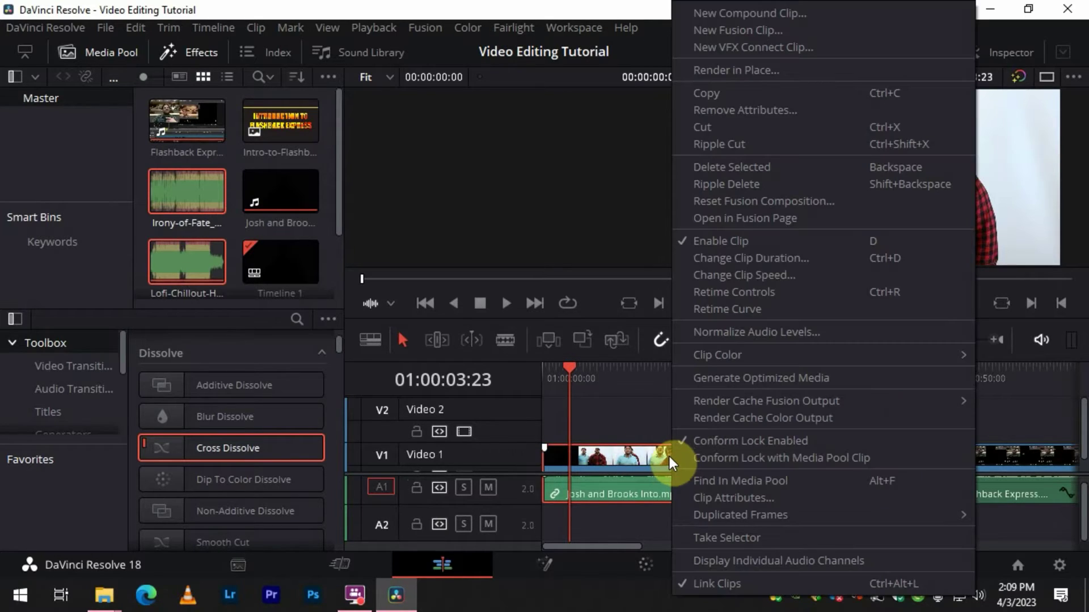
click(626, 418)
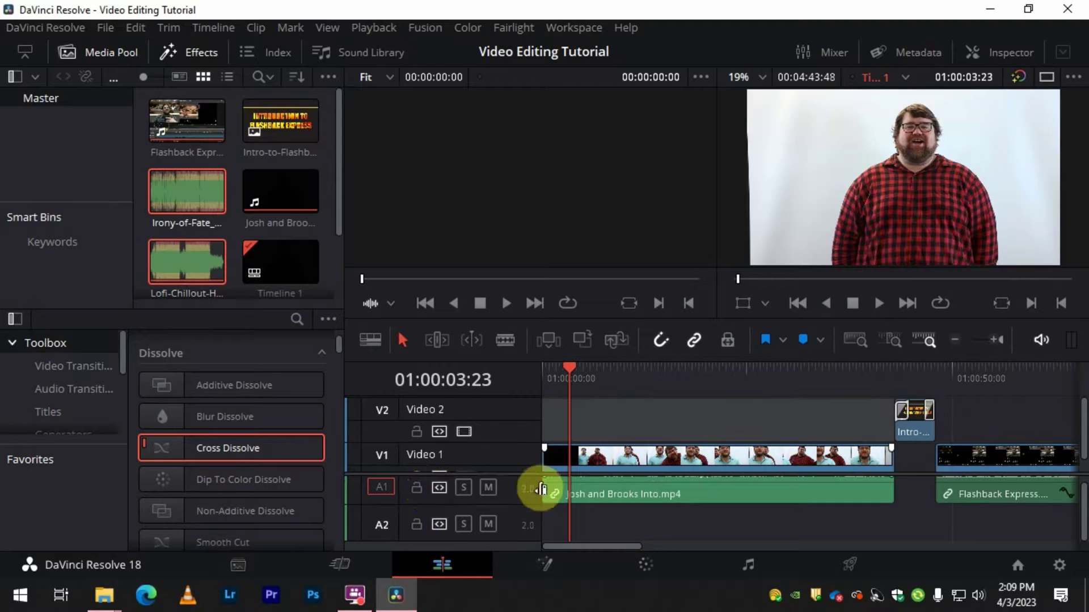
Try both music files again at the start of audio track A2, and delete the Irony-of-Fate clip
click(190, 259)
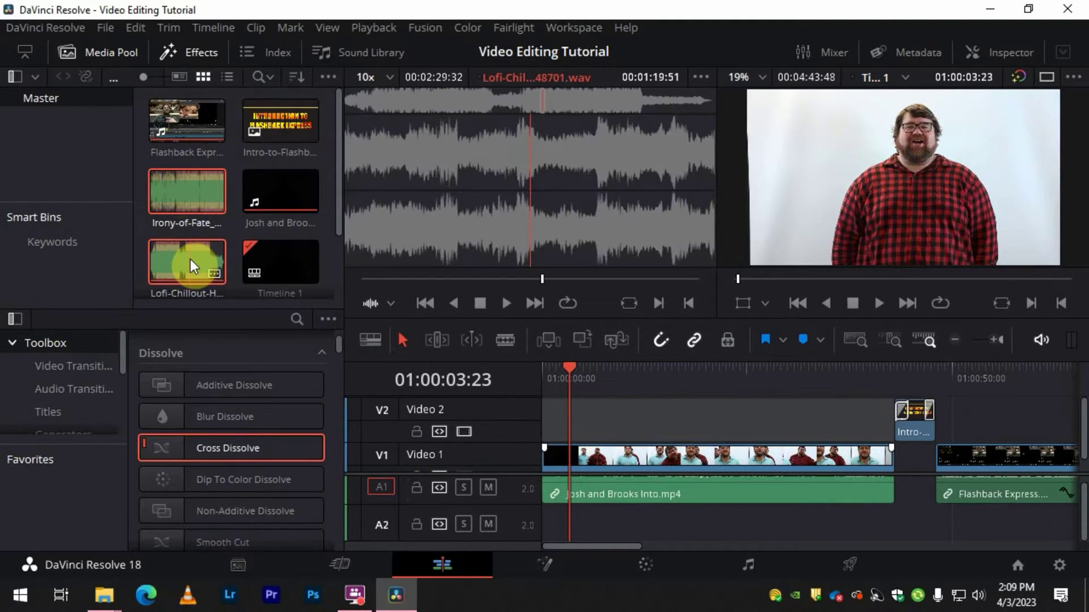
drag(190, 260, 549, 522)
mouse_move(619, 507)
mouse_down()
mouse_move(622, 517)
mouse_move(616, 508)
mouse_up()
key(space)
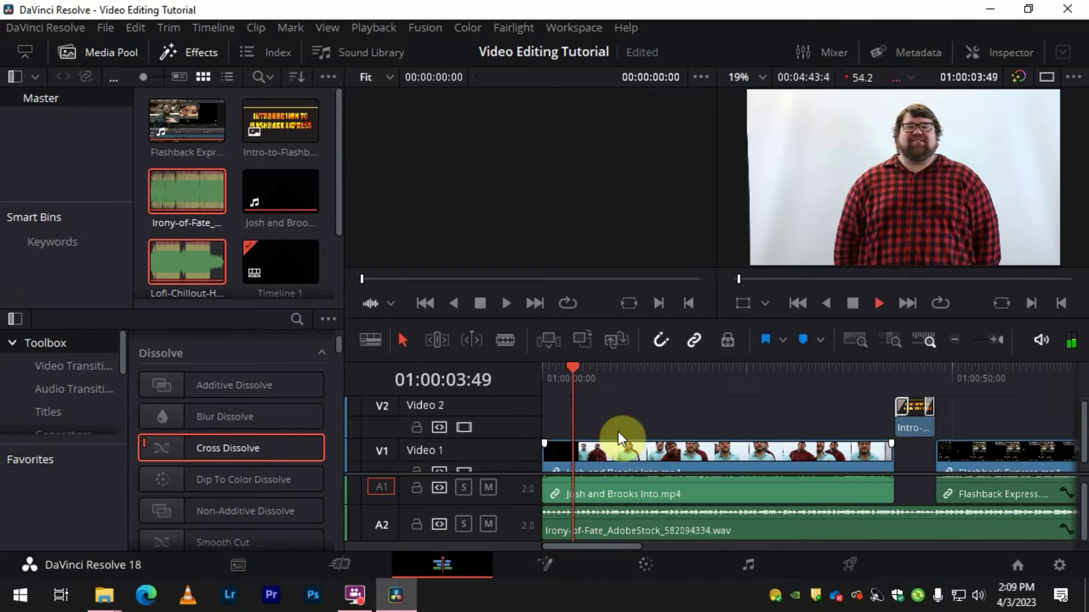
key(space)
click(632, 523)
key(Delete)
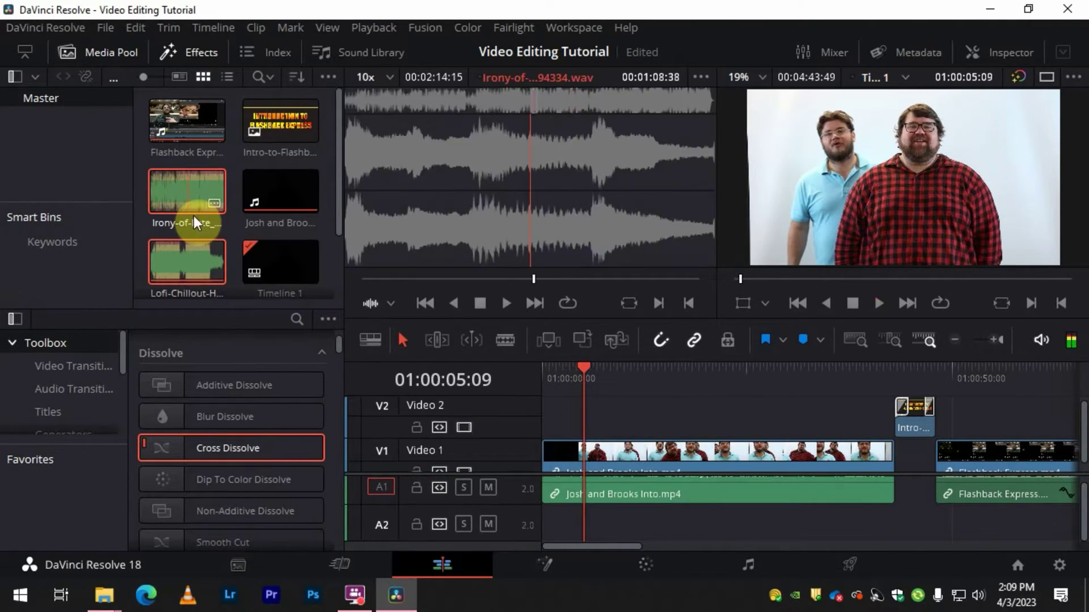
Place only the Lofi-Chillout-Hip-Hop-Beat music at the start of audio track A2 and lower its volume to -10 dB
click(204, 271)
drag(192, 266, 536, 503)
click(206, 270)
drag(205, 270, 548, 525)
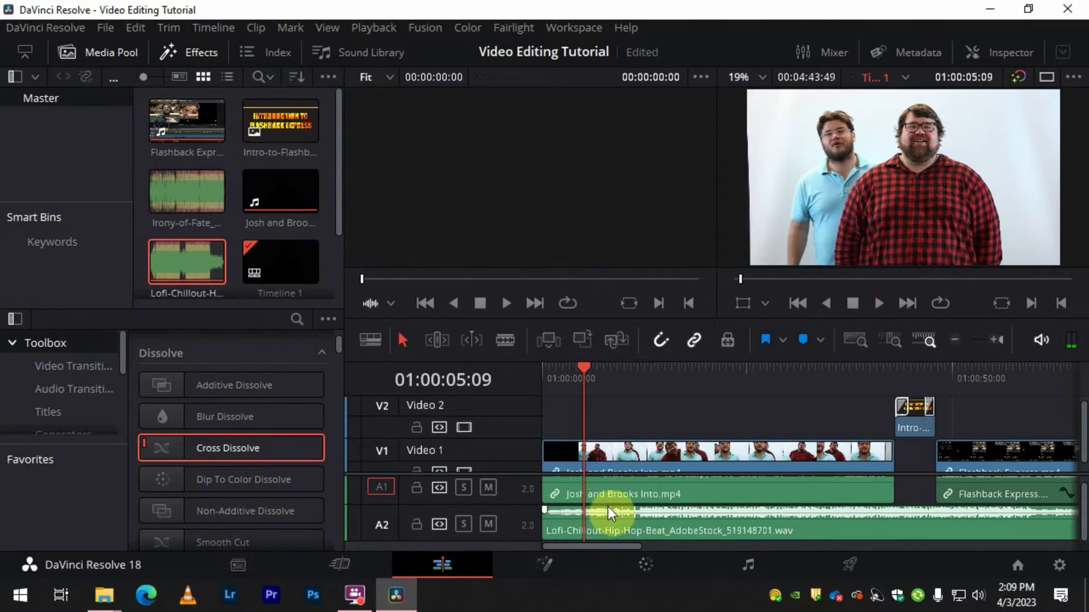
mouse_move(608, 508)
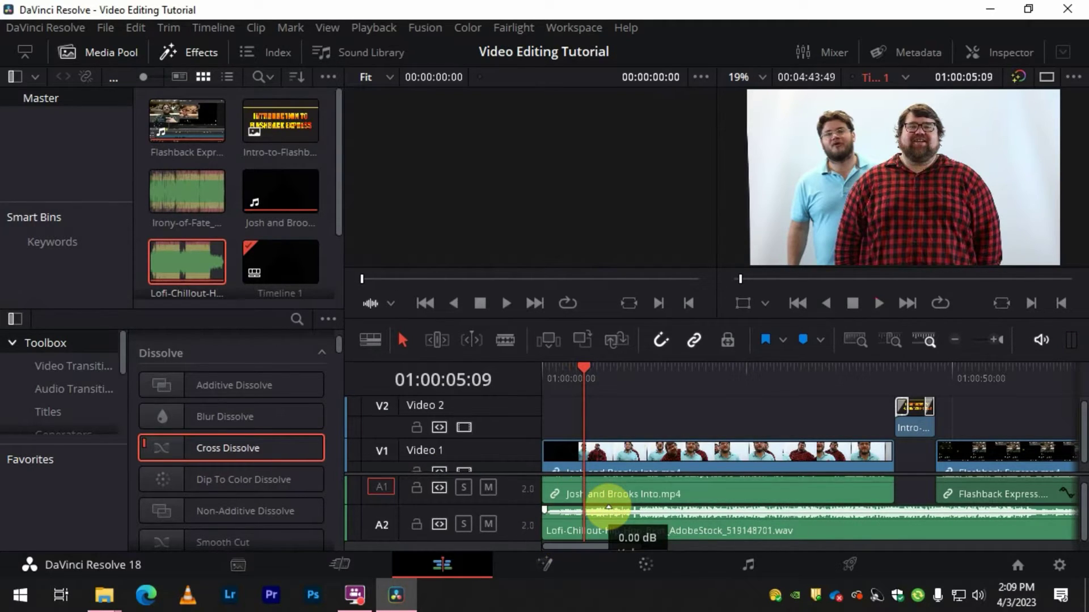
drag(609, 509, 608, 511)
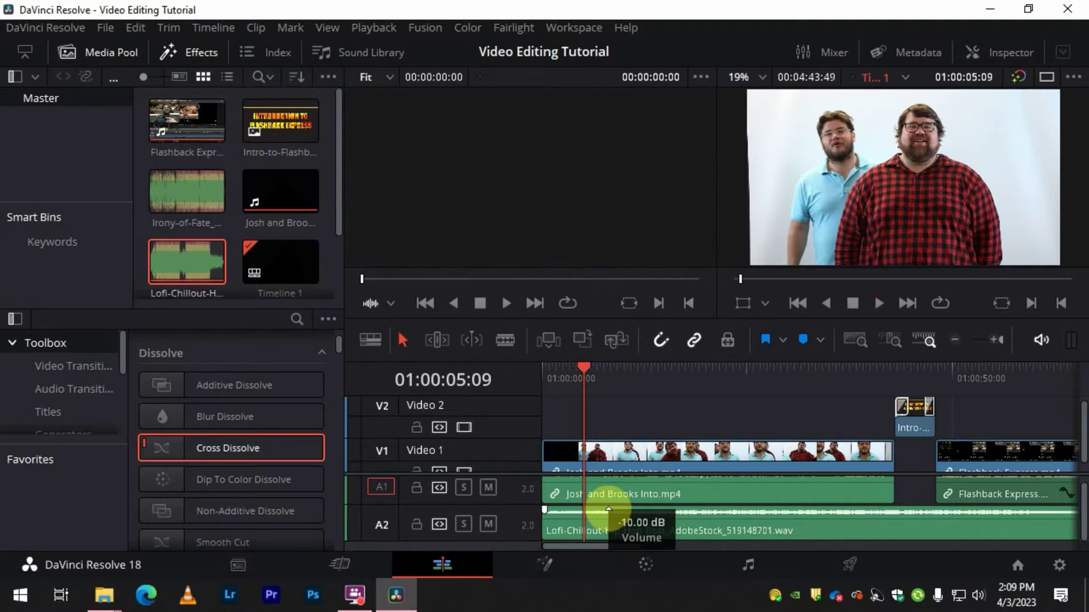
Inspect the Lofi-Chillout music's audio settings and the intro clip's video transform settings
click(620, 524)
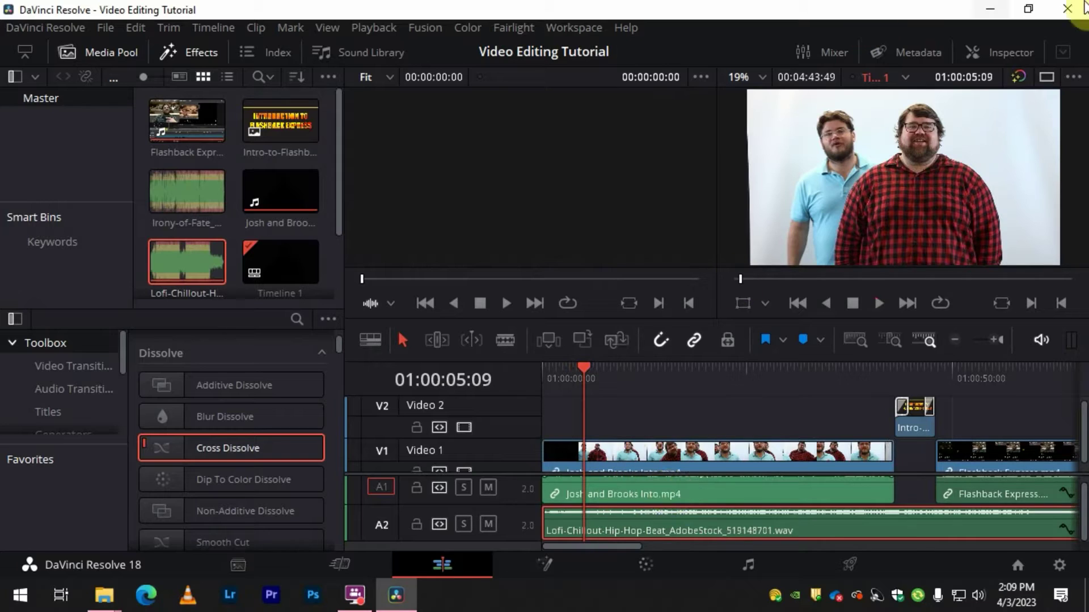
click(1000, 51)
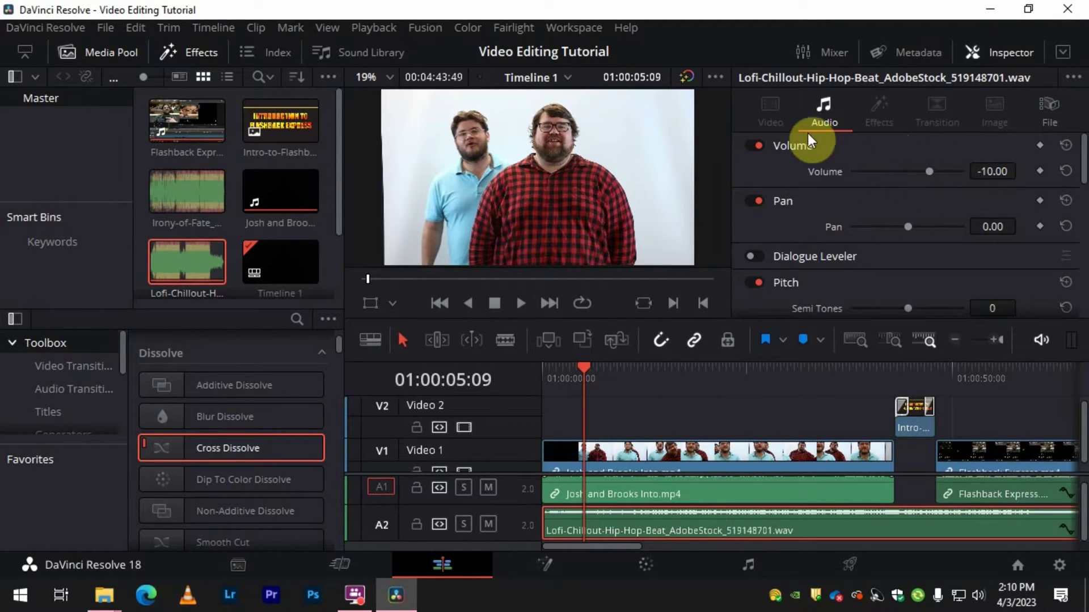
click(743, 452)
click(771, 105)
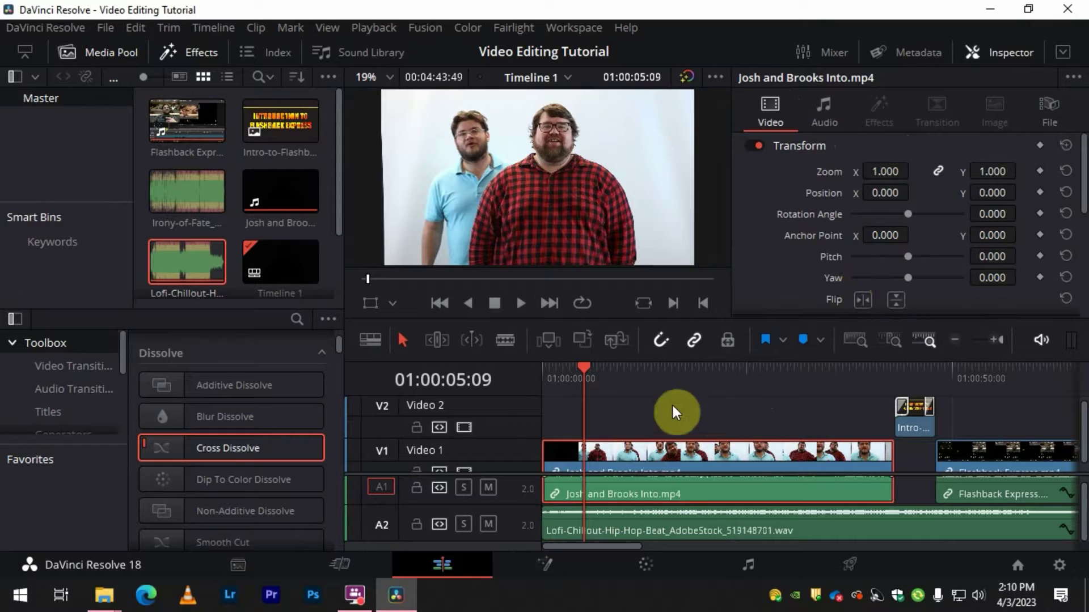
Bring the playhead onto the title graphic, set the graphic's Zoom to 1.060 and reset its Position to 0
drag(585, 378, 915, 377)
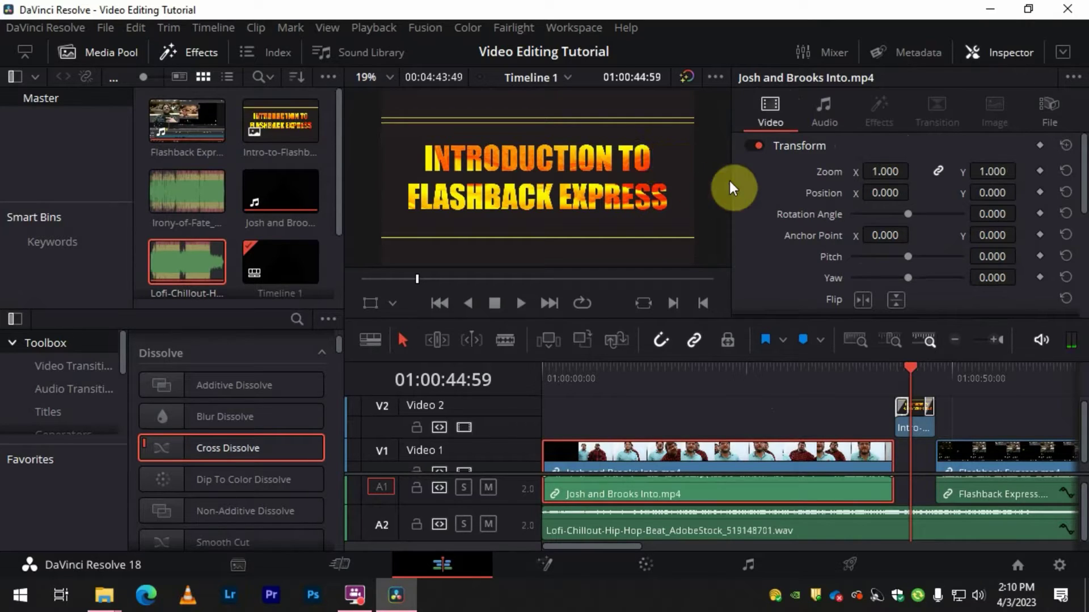
click(916, 409)
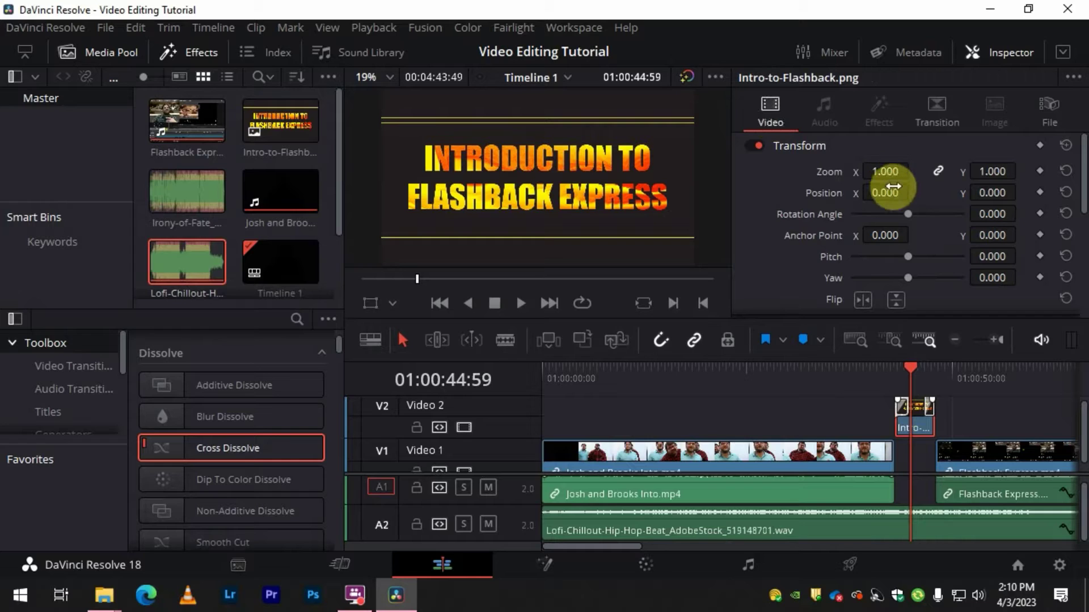
drag(880, 170, 902, 171)
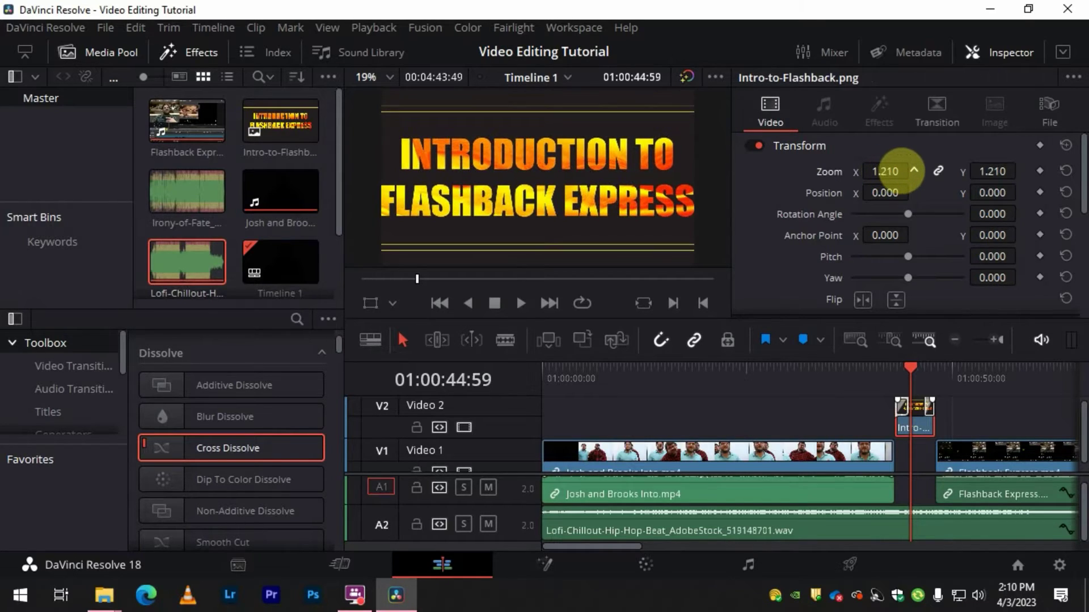
drag(893, 170, 872, 196)
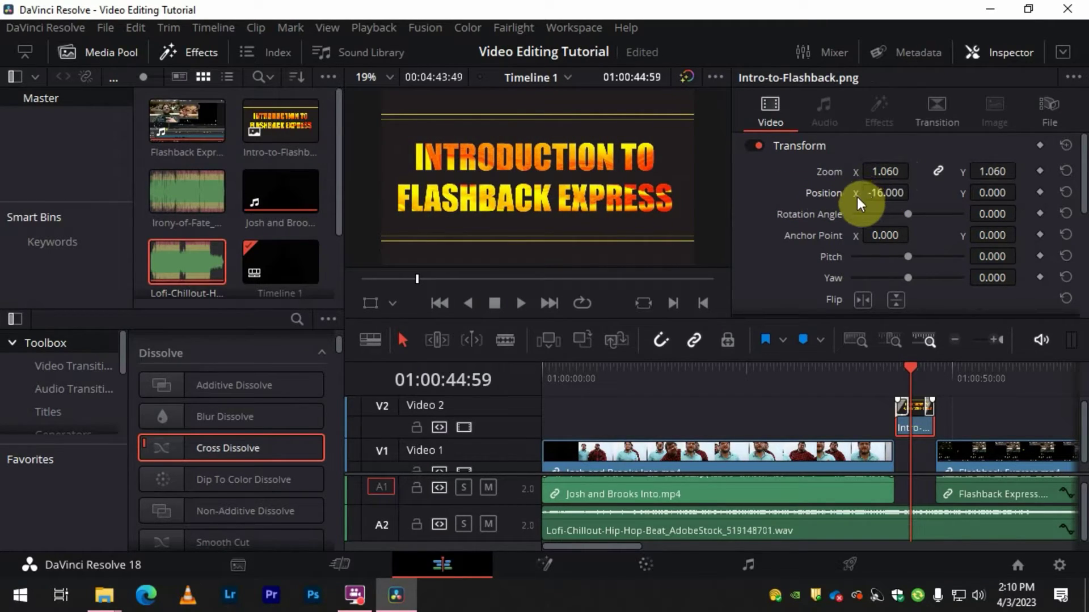
double_click(855, 196)
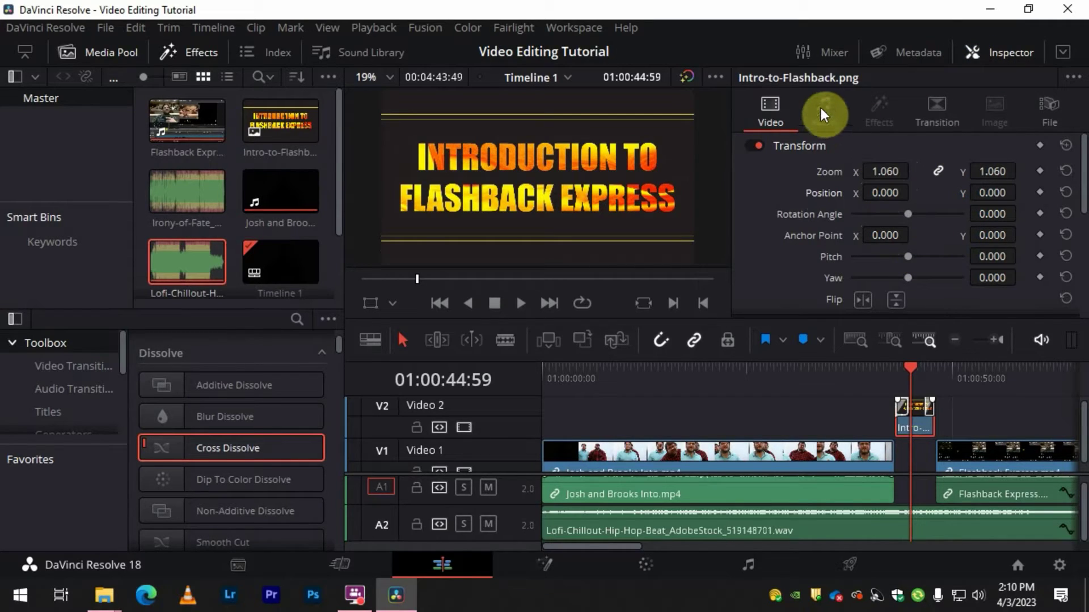
Set the Lofi-Chillout music's volume to -38.47 dB and place the playhead about 3 seconds into the timeline
click(791, 525)
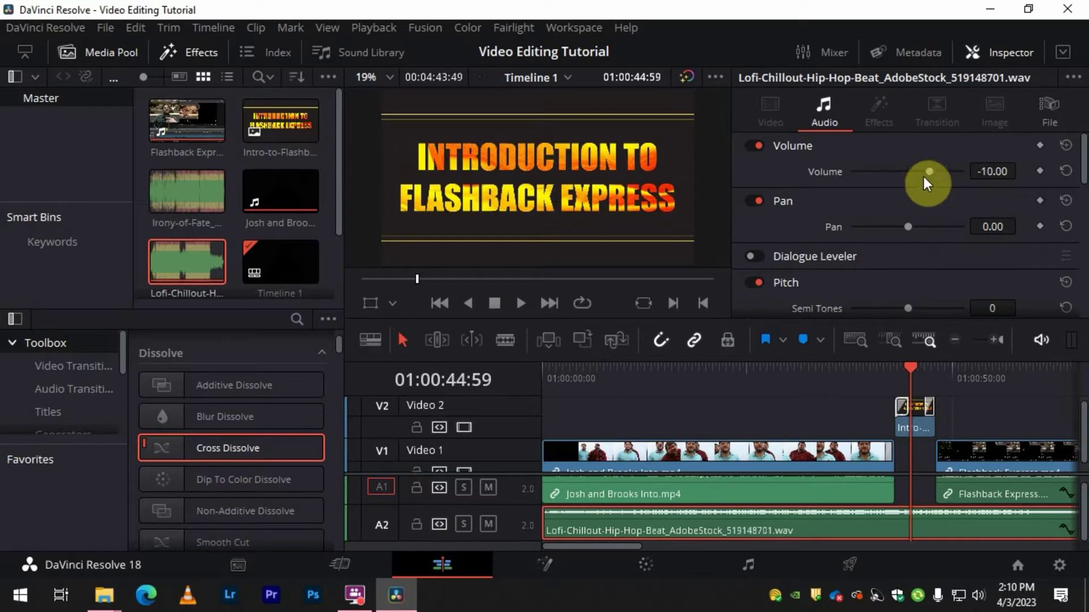
drag(930, 174, 904, 175)
drag(940, 374, 479, 424)
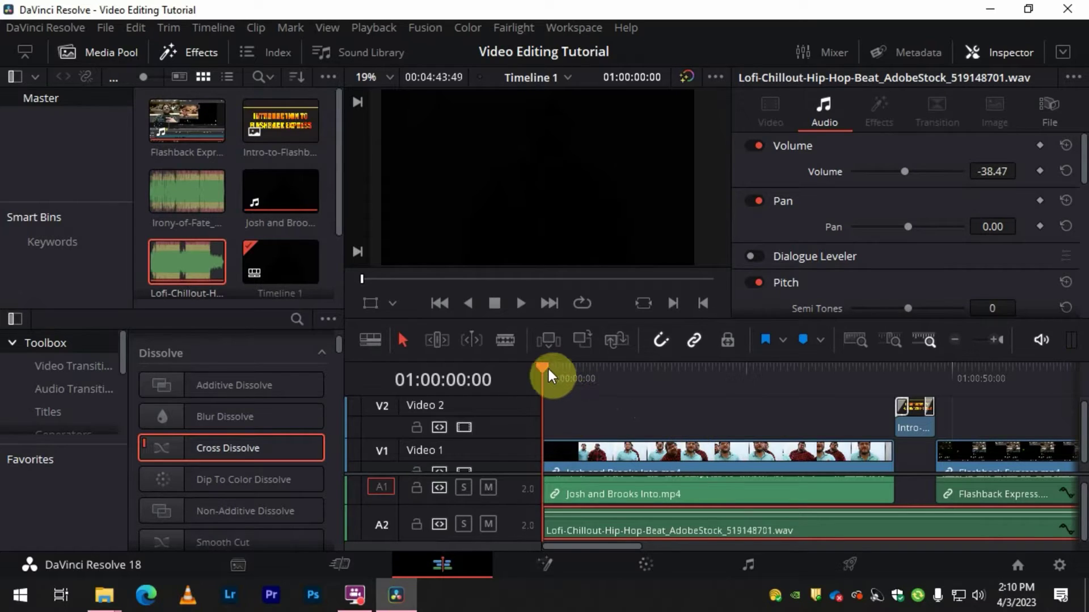
drag(551, 370, 571, 376)
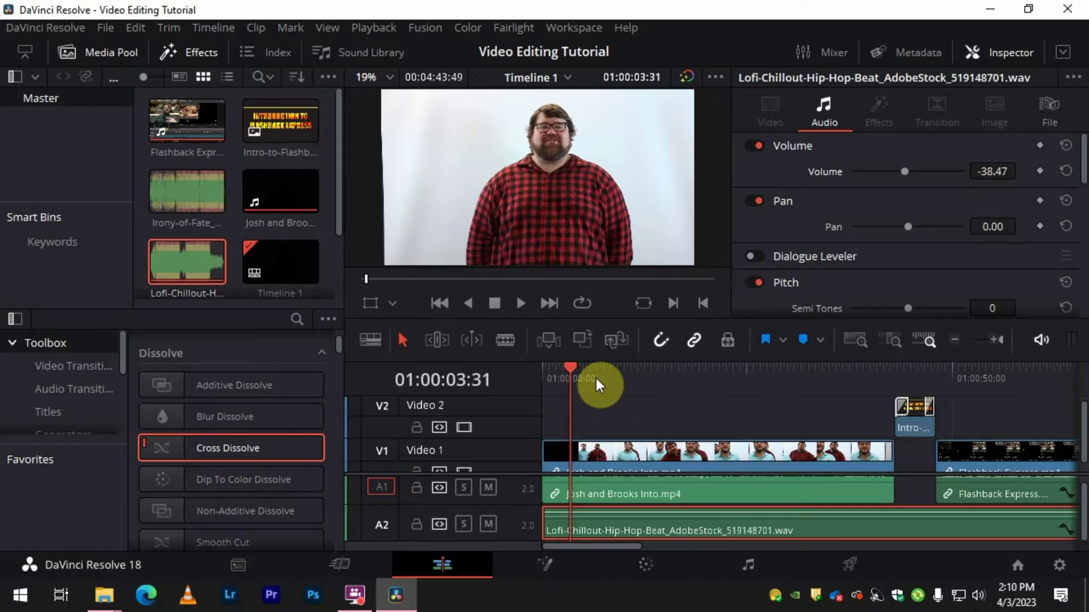
Play the intro with the music underneath and set the Lofi-Chillout music's volume to -33.47 dB
key(space)
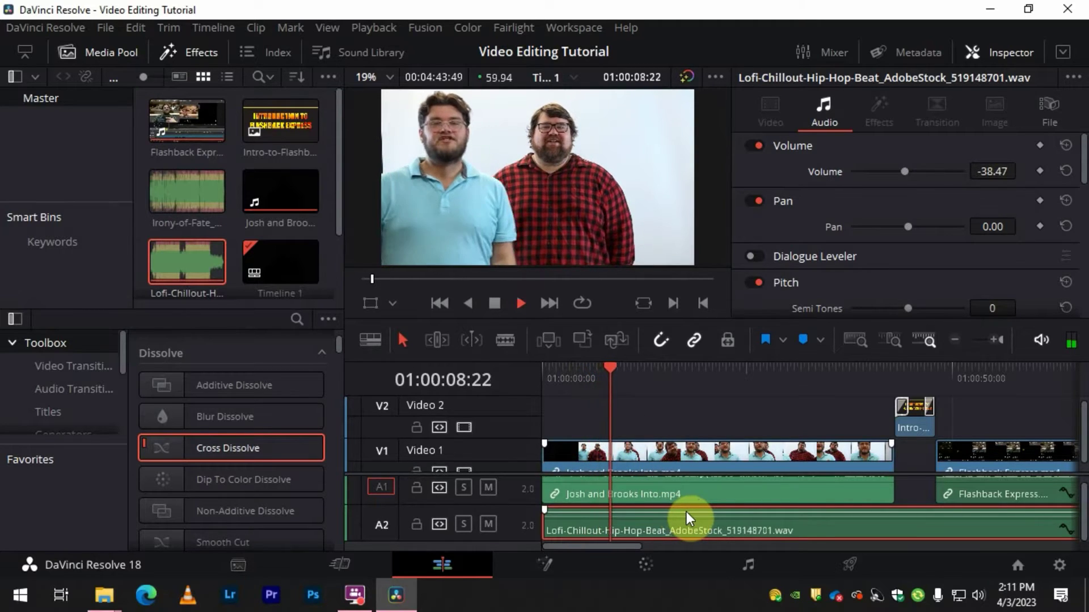
key(space)
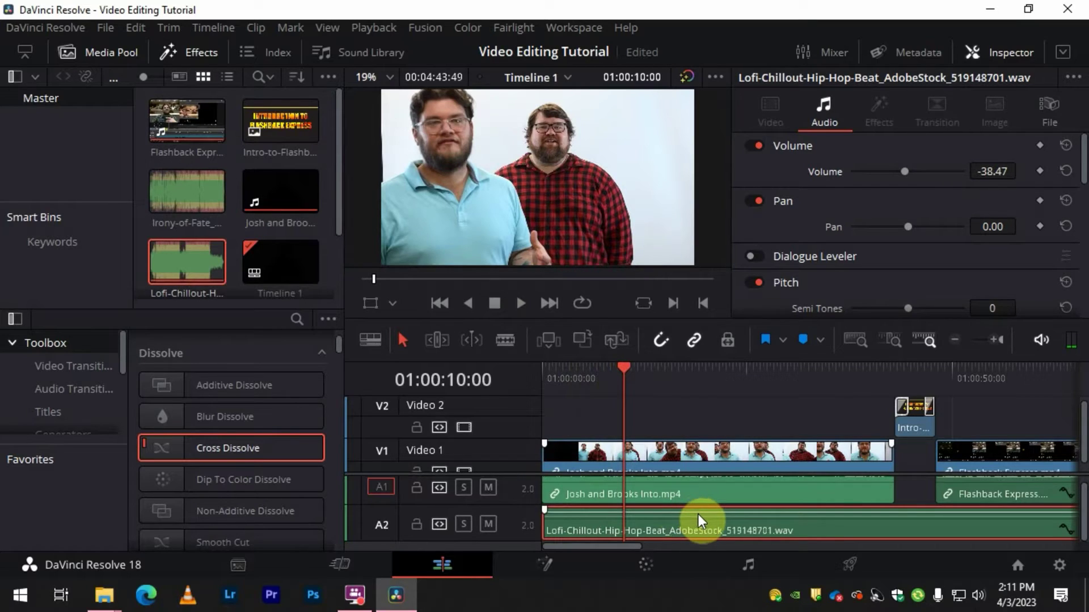
mouse_move(705, 510)
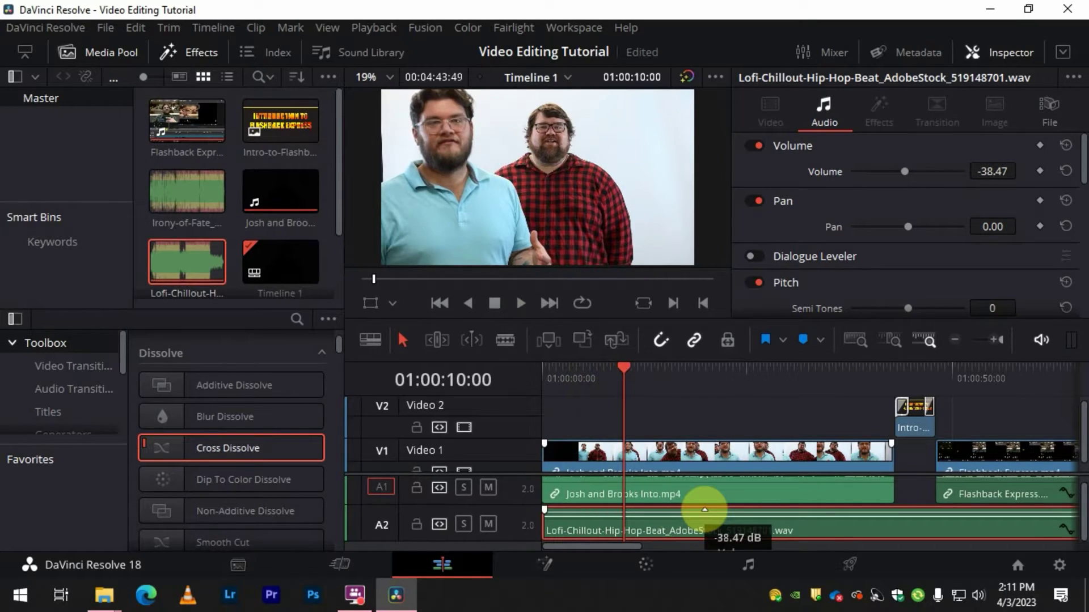
drag(704, 510, 704, 508)
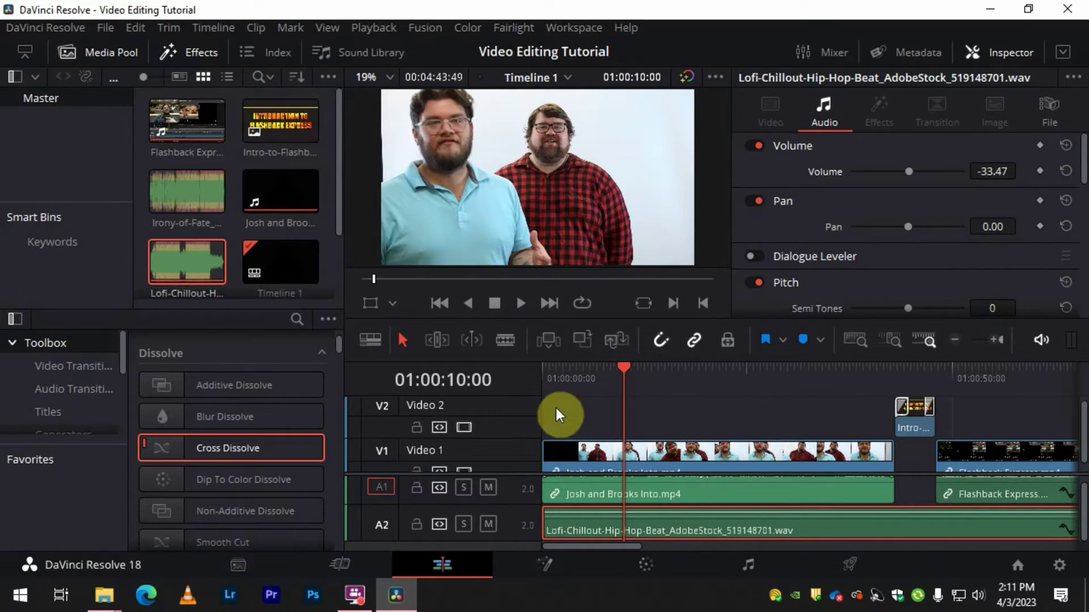
key(space)
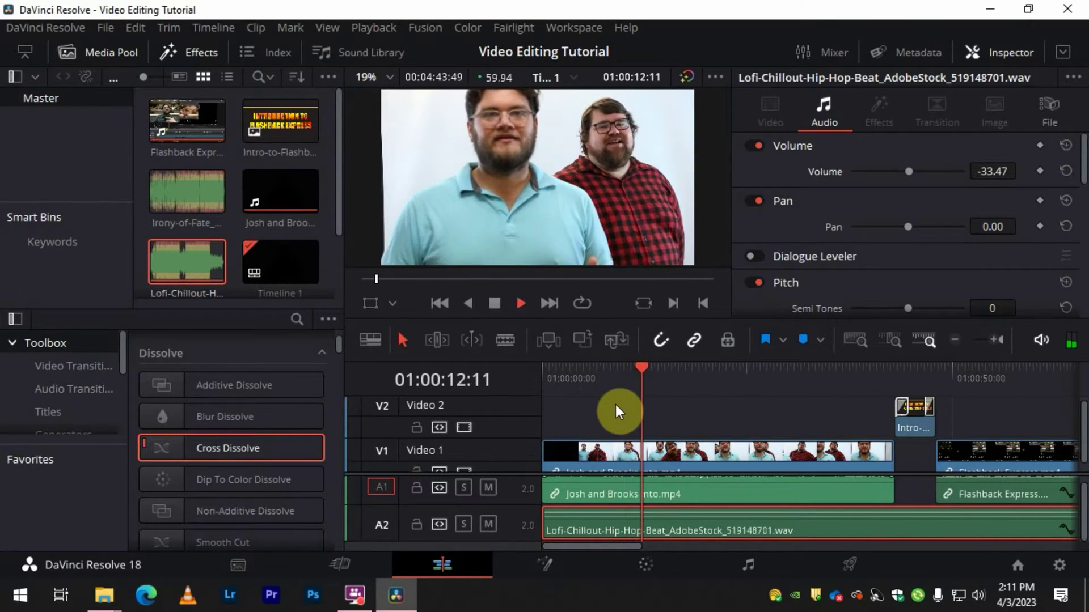
key(space)
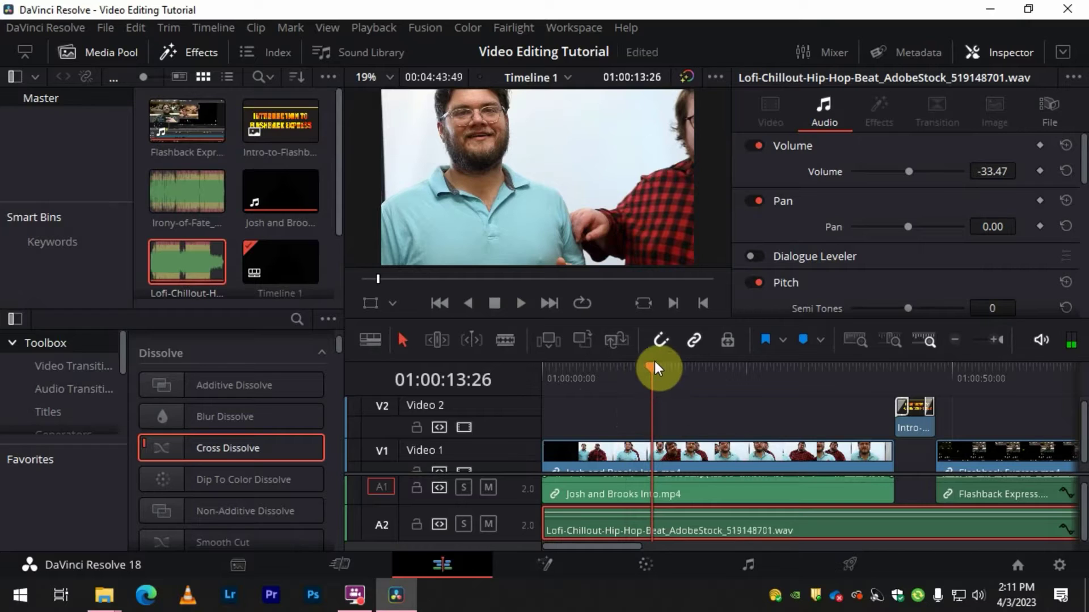
Shift the intro clip, title graphic and Flashback Express clip together about 15 seconds later, keeping the music on A2 in place
drag(652, 368, 525, 392)
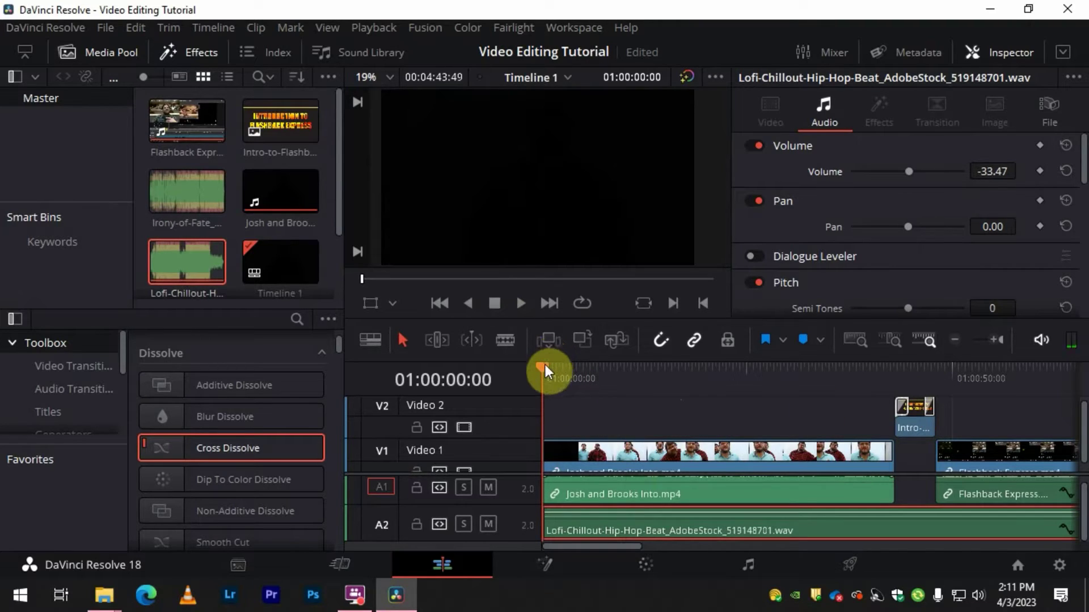
drag(598, 372, 898, 401)
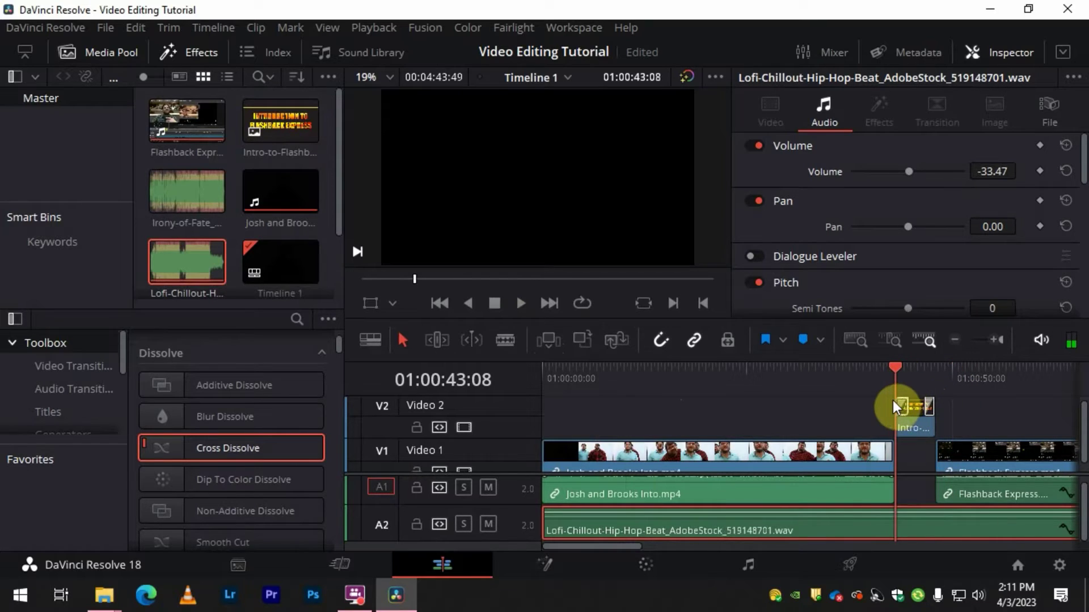
scroll(842, 460, down, 4)
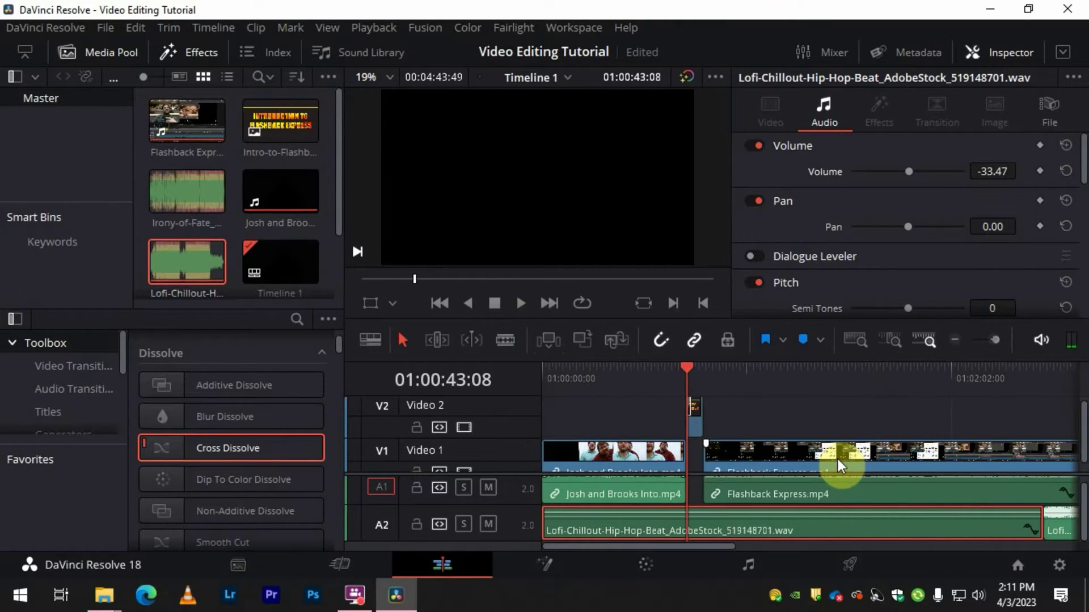
scroll(781, 430, down, 2)
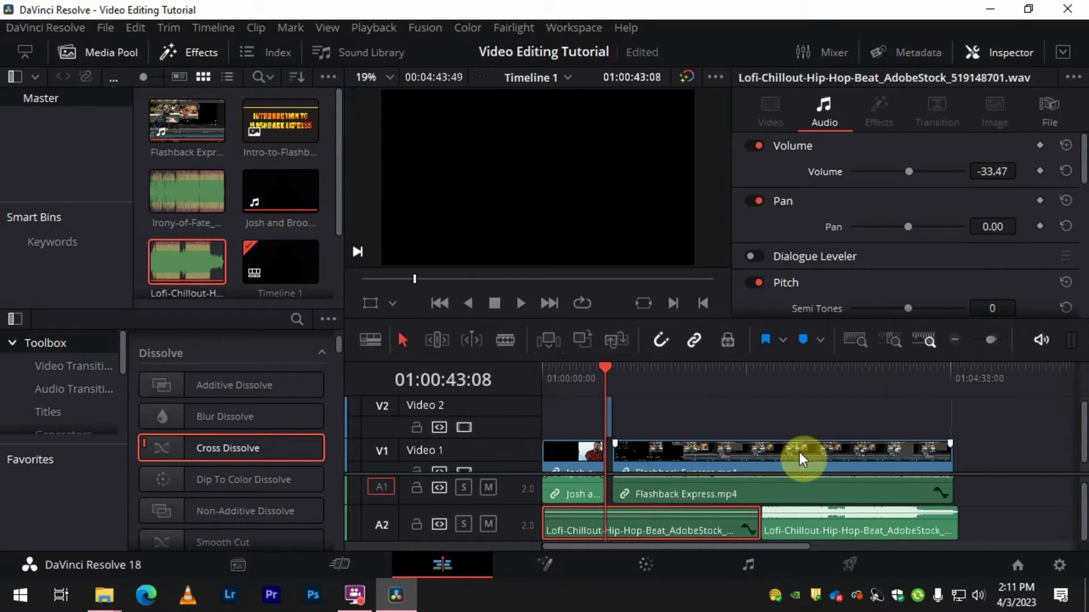
drag(980, 415, 573, 490)
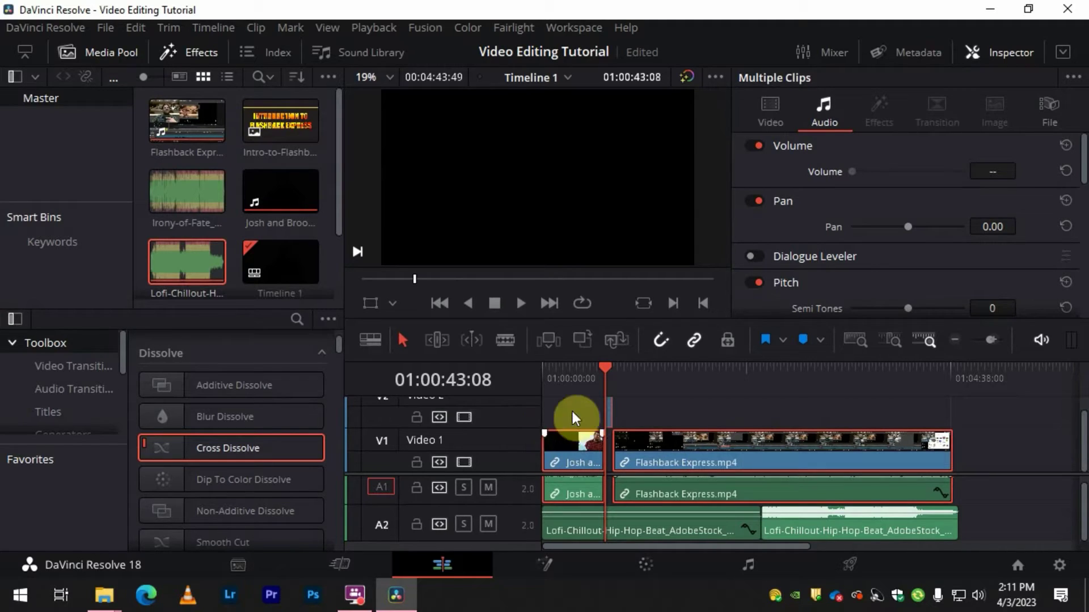
drag(692, 450, 715, 449)
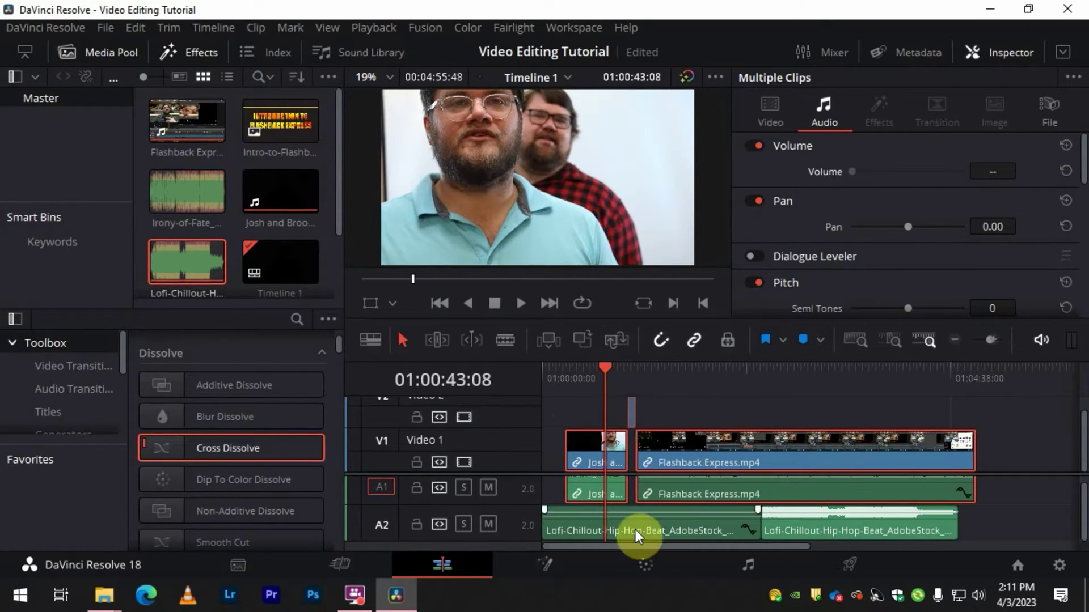
Return the playhead to the timeline's start, then switch to File Explorer and select SSC Logo 2C Mid.png in the Graphics folder
drag(610, 375, 540, 377)
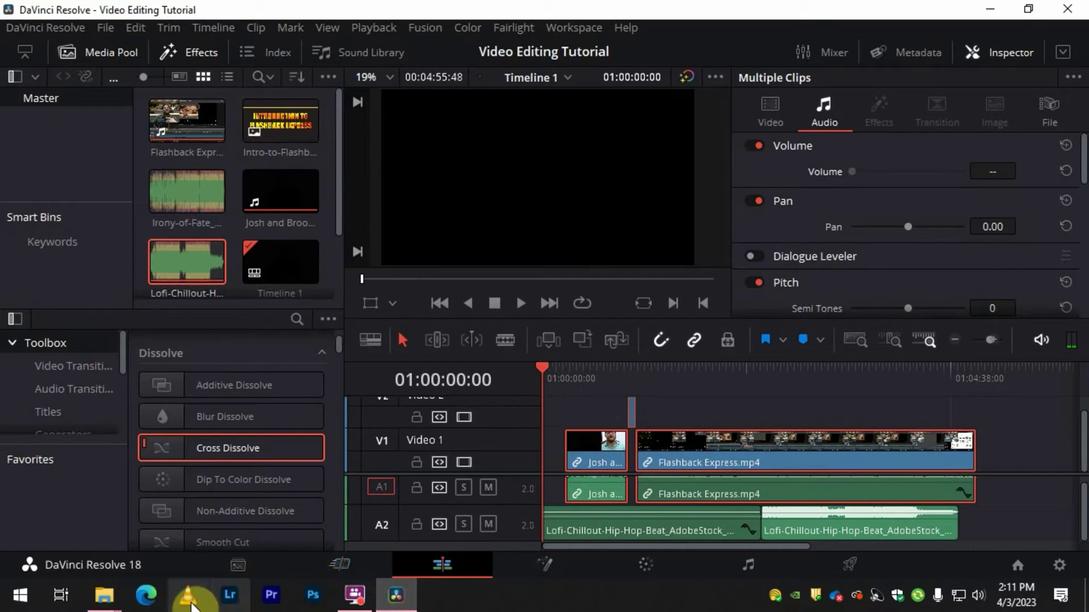
mouse_move(107, 595)
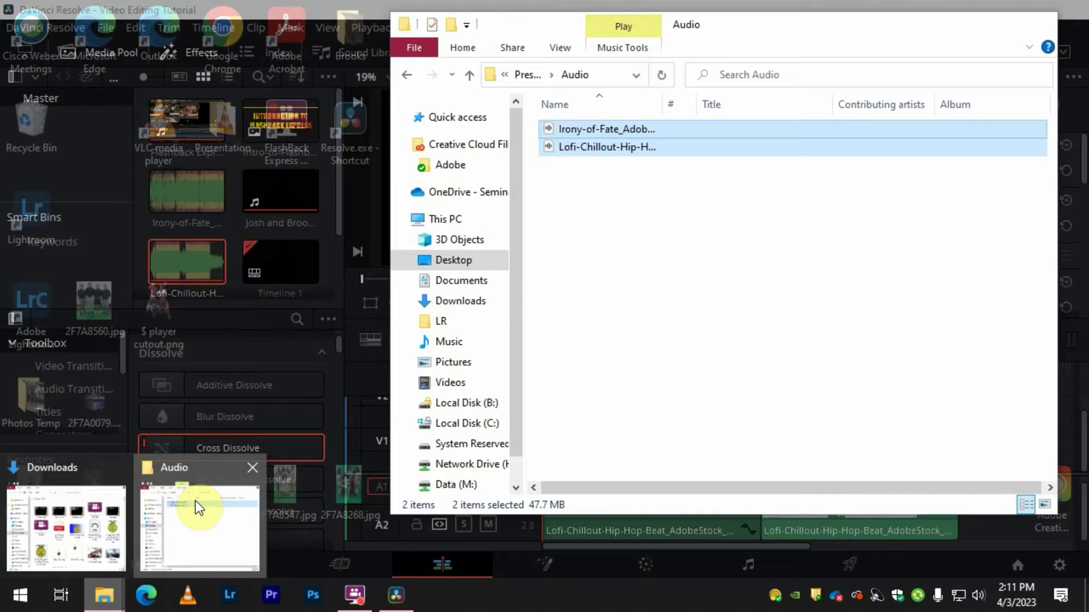
click(195, 501)
click(524, 71)
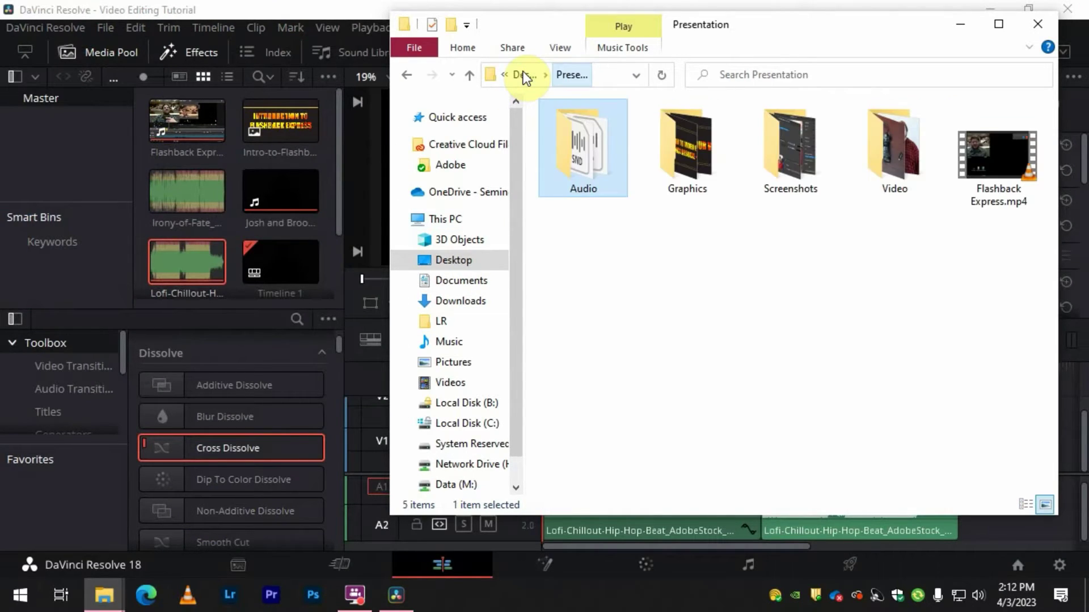
click(686, 156)
double_click(684, 154)
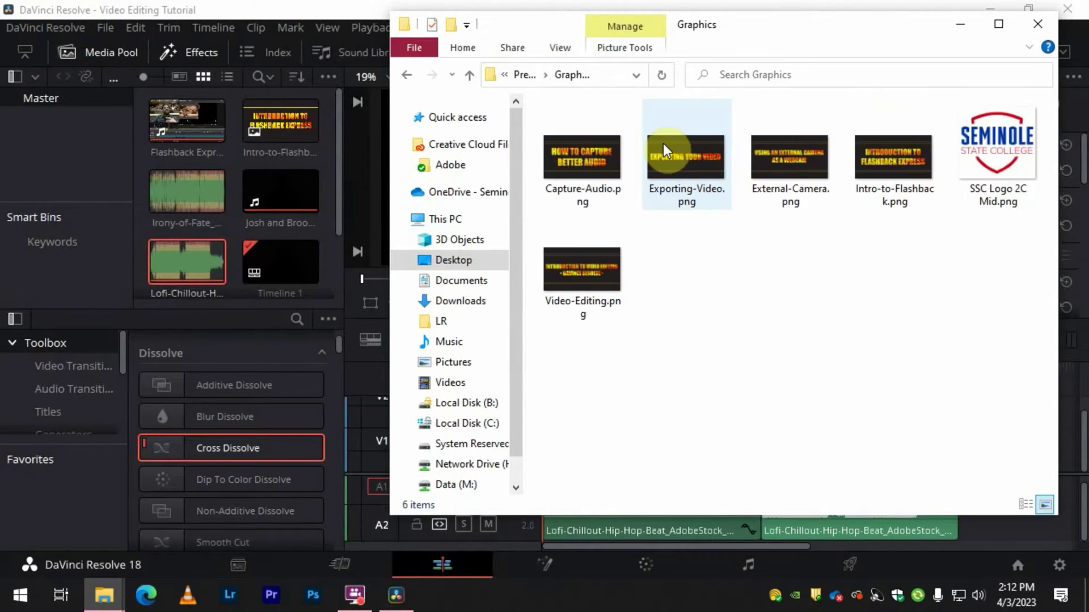
click(1019, 150)
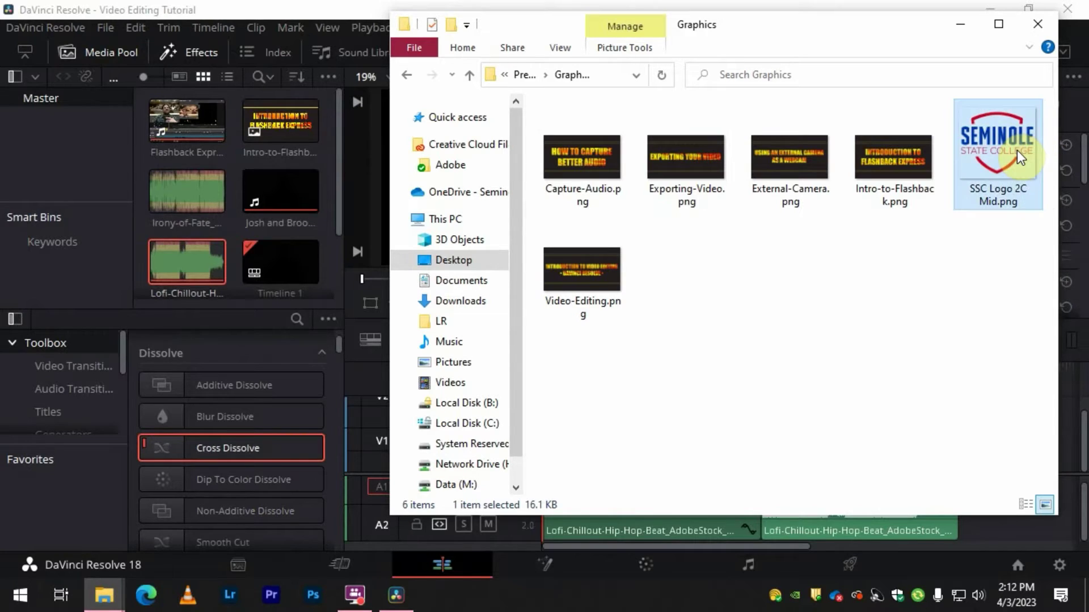
Import SSC Logo 2C Mid.png from the Graphics folder into the project's media pool and minimize File Explorer
drag(938, 24, 964, 11)
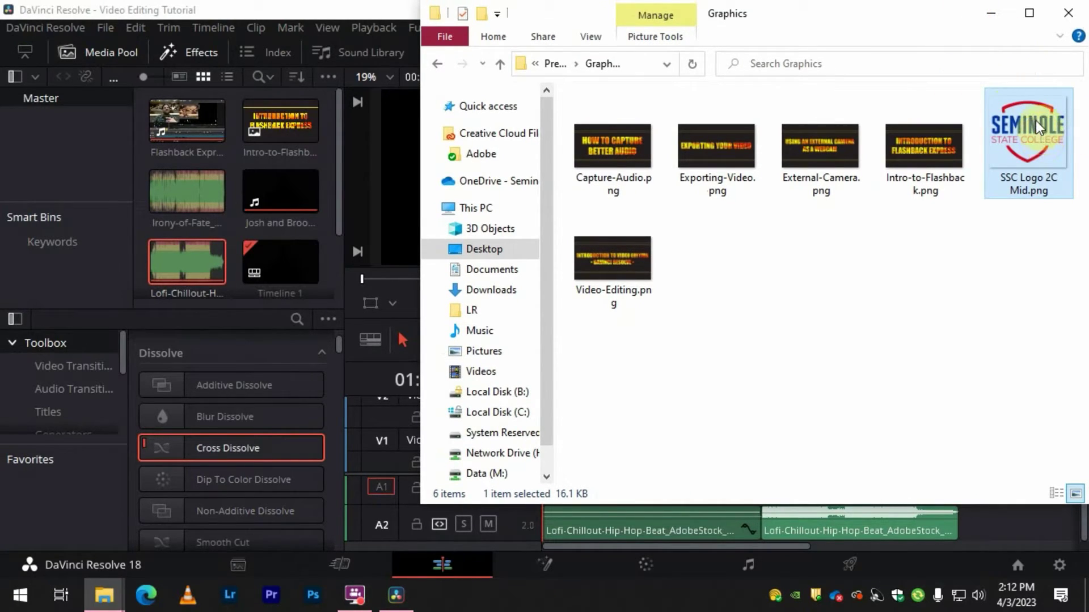
mouse_move(1010, 134)
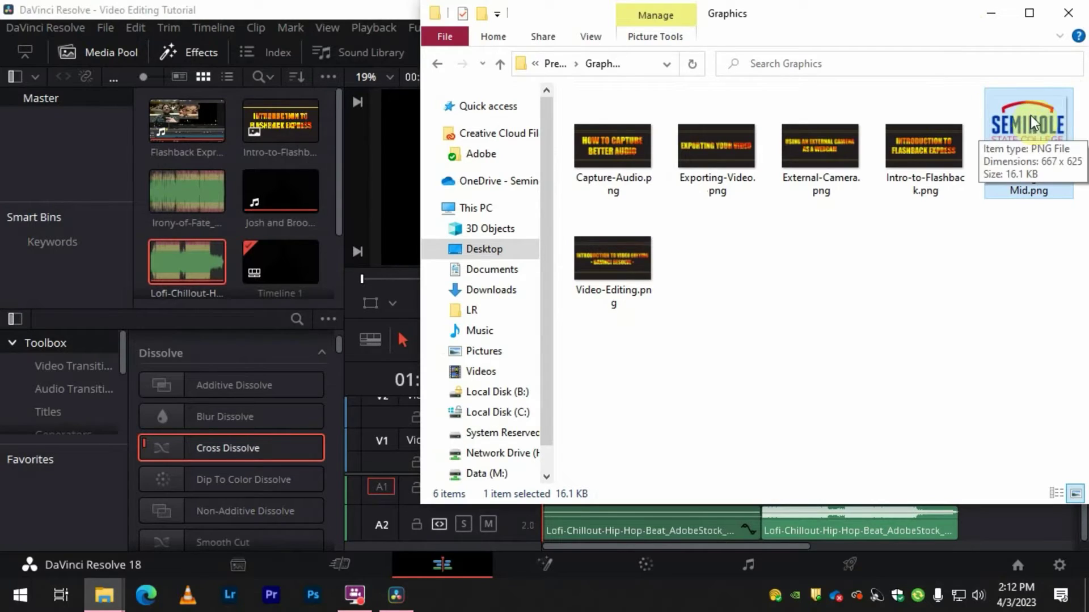
drag(944, 17, 925, 173)
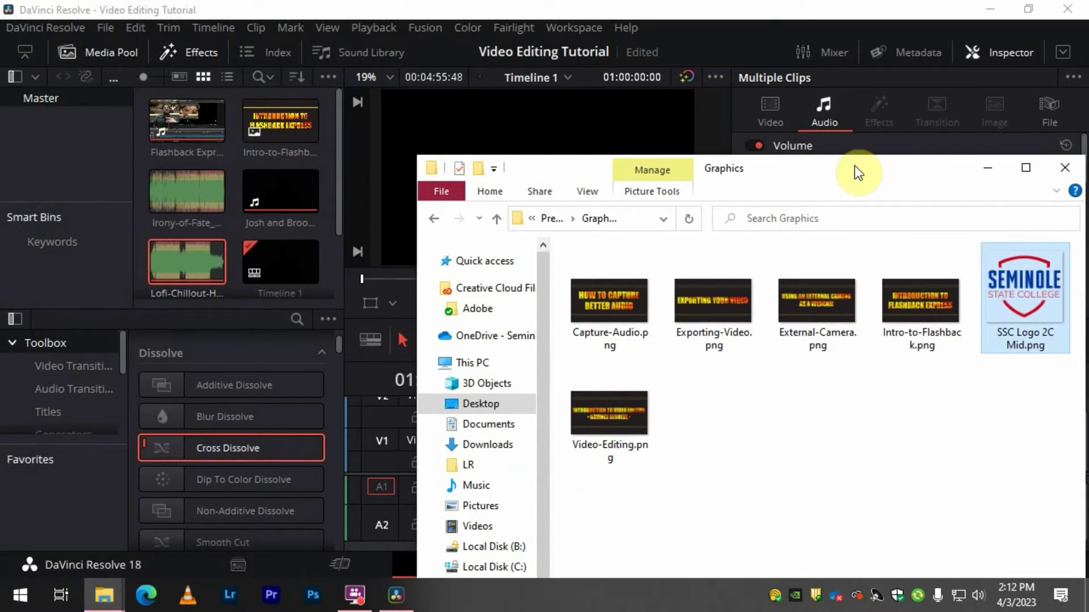
drag(850, 171, 845, 258)
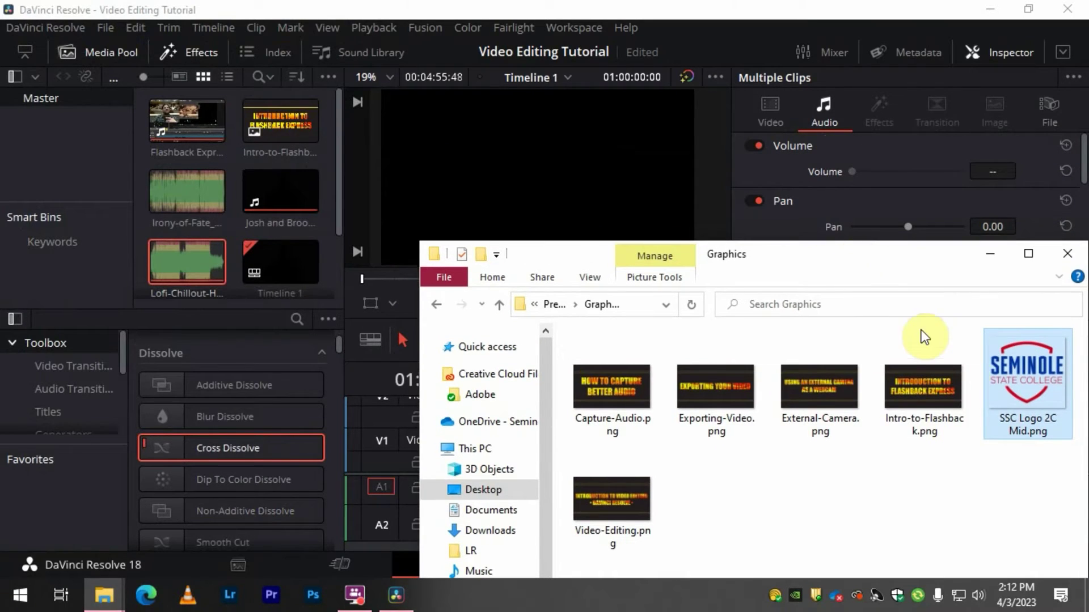
drag(1022, 381, 275, 274)
click(275, 275)
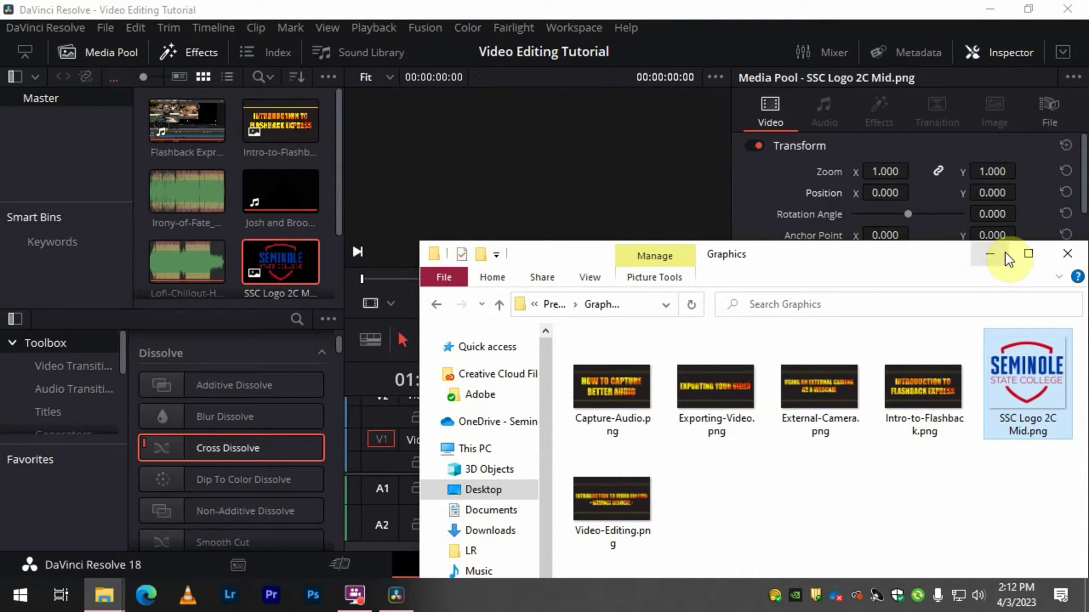
click(990, 254)
Place the SSC logo on video track V1 ahead of the intro clip, starting about 3 seconds into the timeline
drag(296, 261, 551, 436)
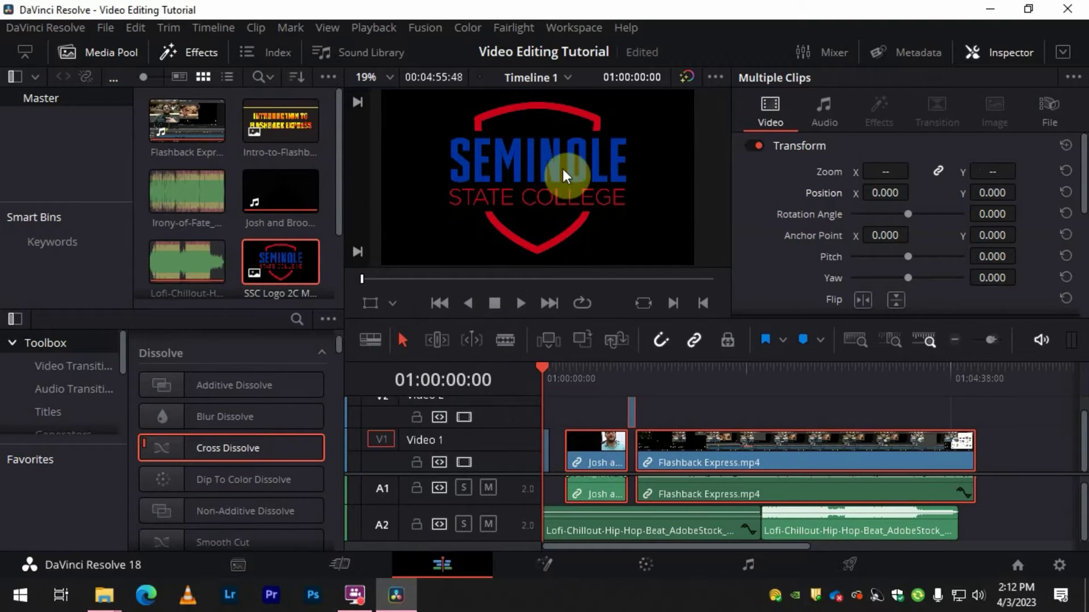
scroll(546, 442, up, 5)
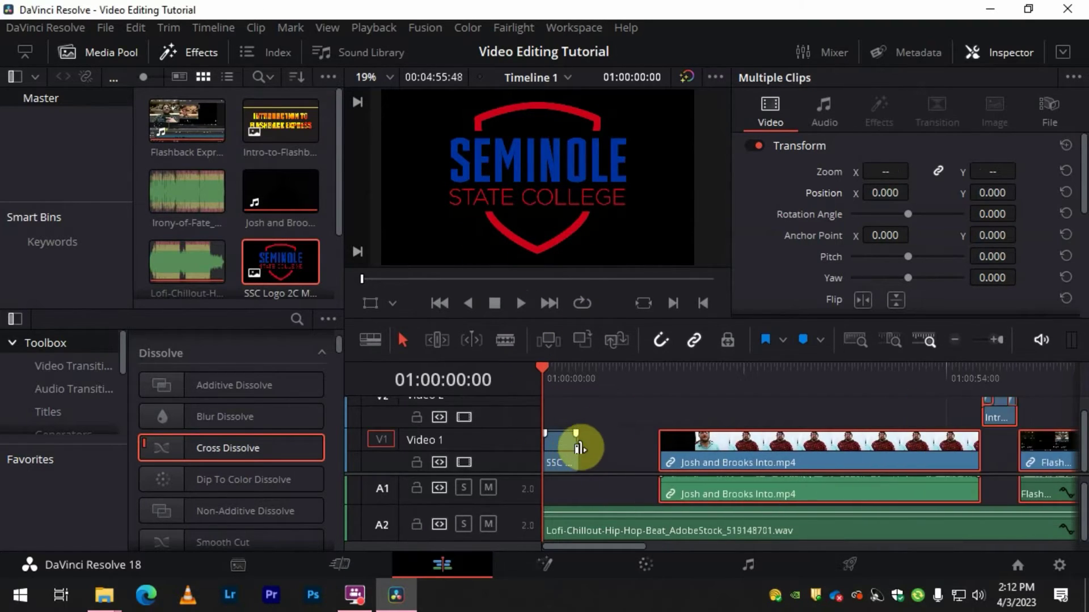
drag(564, 440, 591, 454)
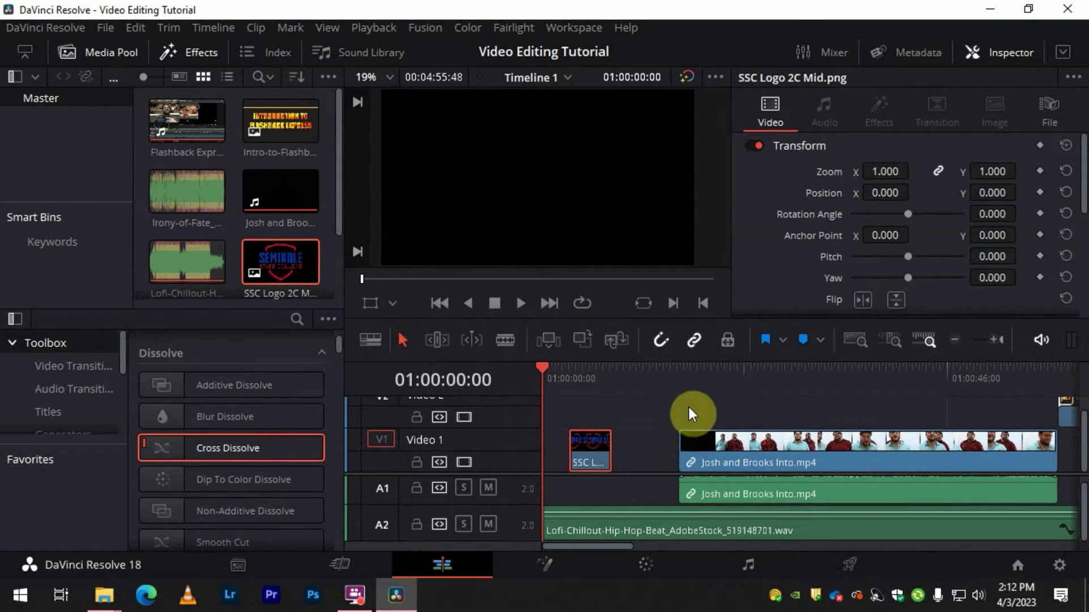
Play the opening and extend the end of the SSC logo clip so that it lasts about 6.5 seconds
drag(702, 402, 787, 493)
click(711, 413)
key(space)
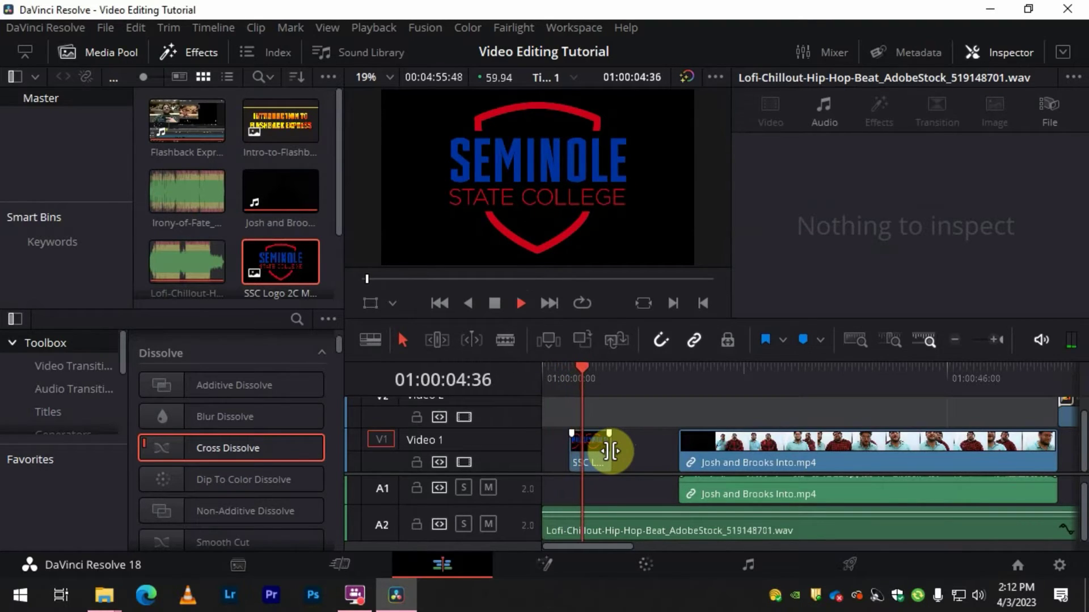
drag(611, 452, 628, 451)
key(space)
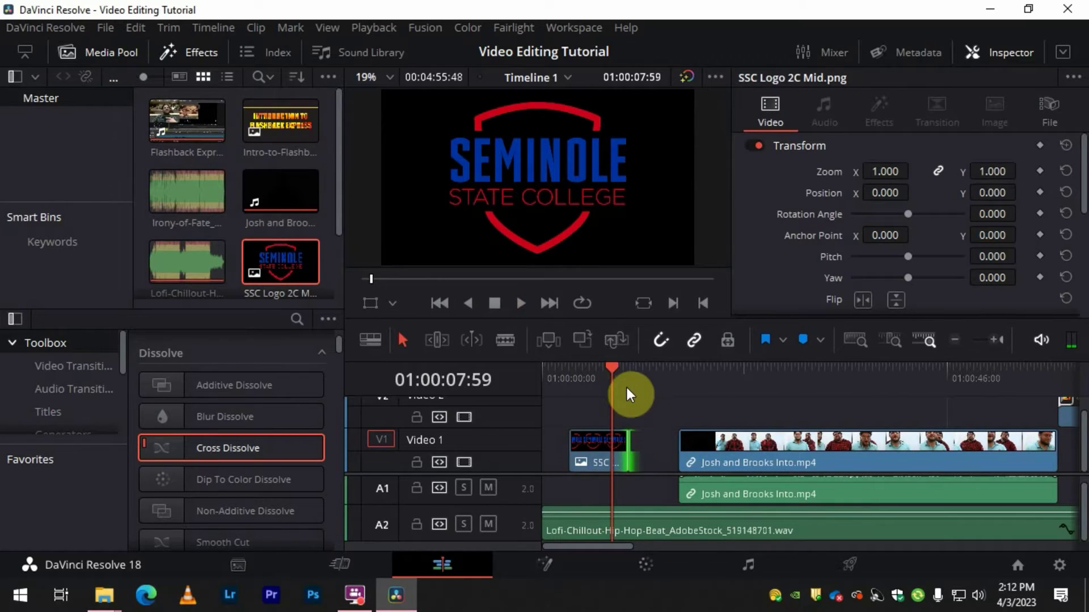
drag(612, 368, 591, 373)
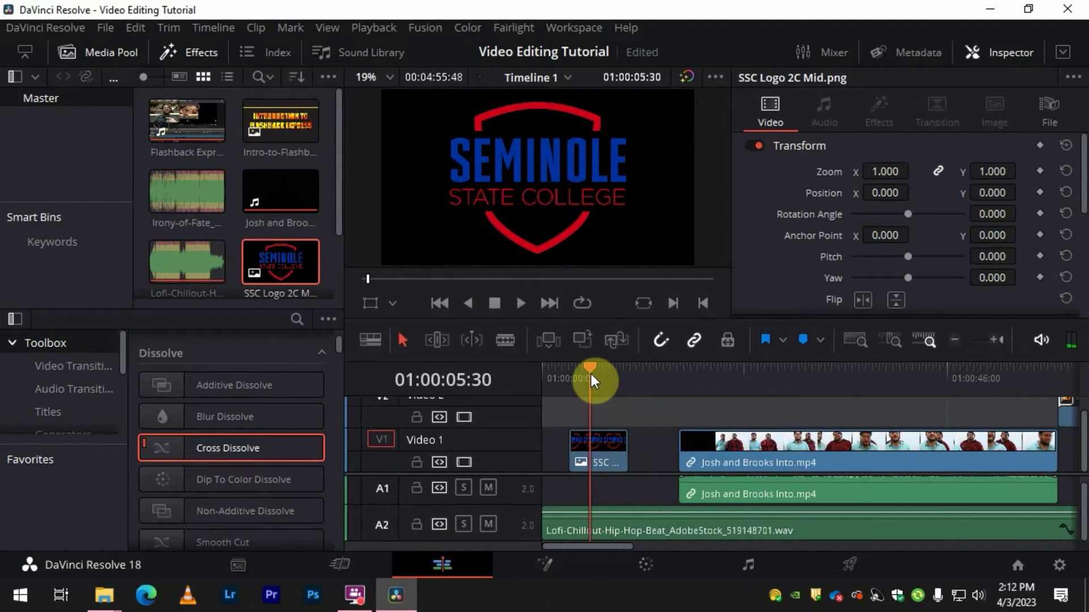
Add a 30-frame Cross Dissolve at the start of the SSC logo clip and a 14-frame Cross Dissolve at its end
click(573, 455)
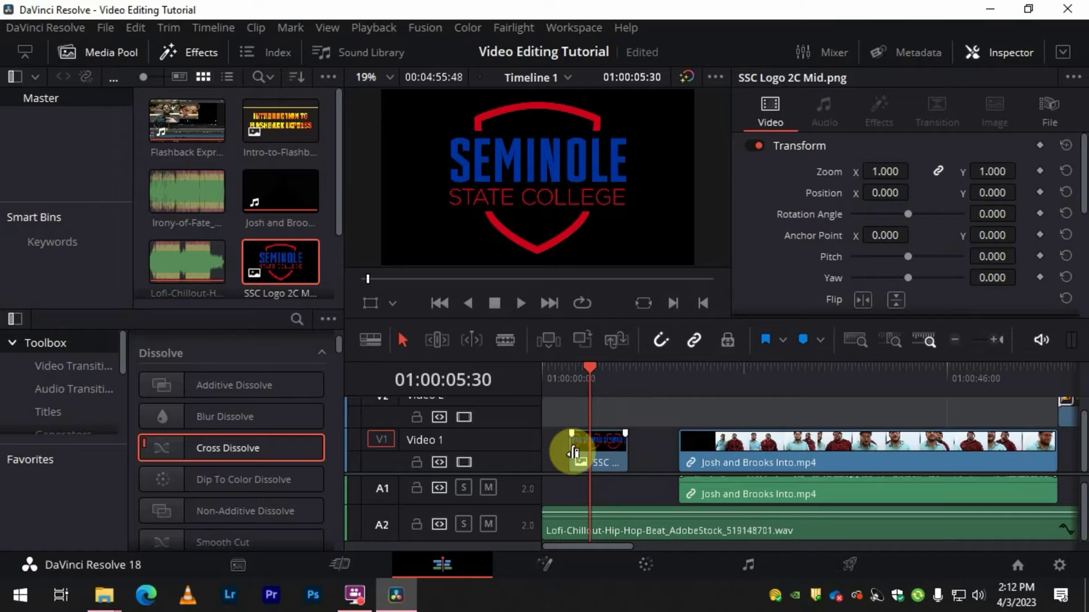
right_click(574, 456)
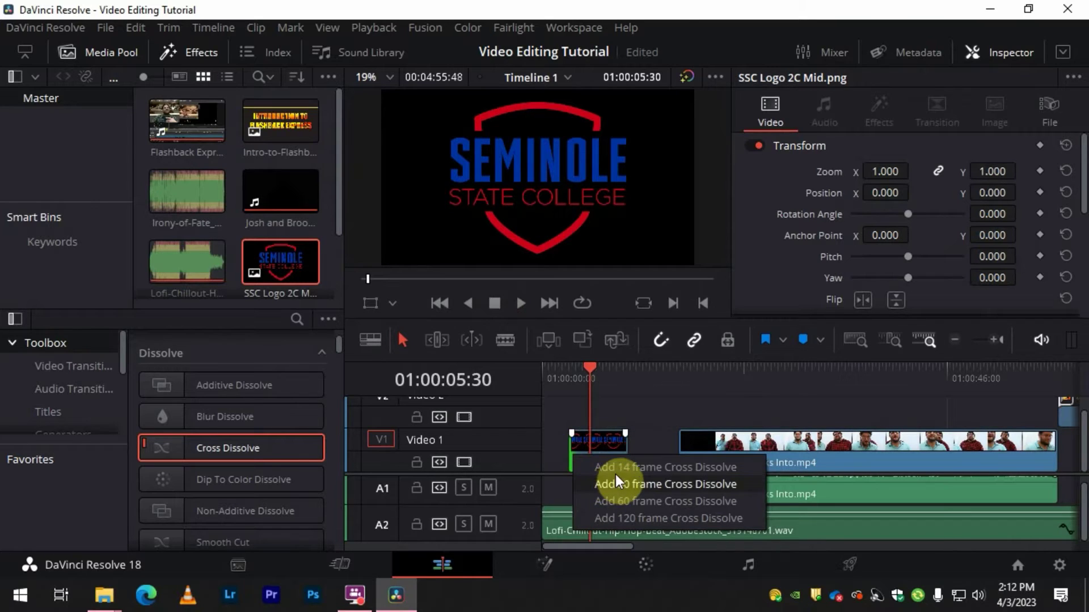
click(616, 483)
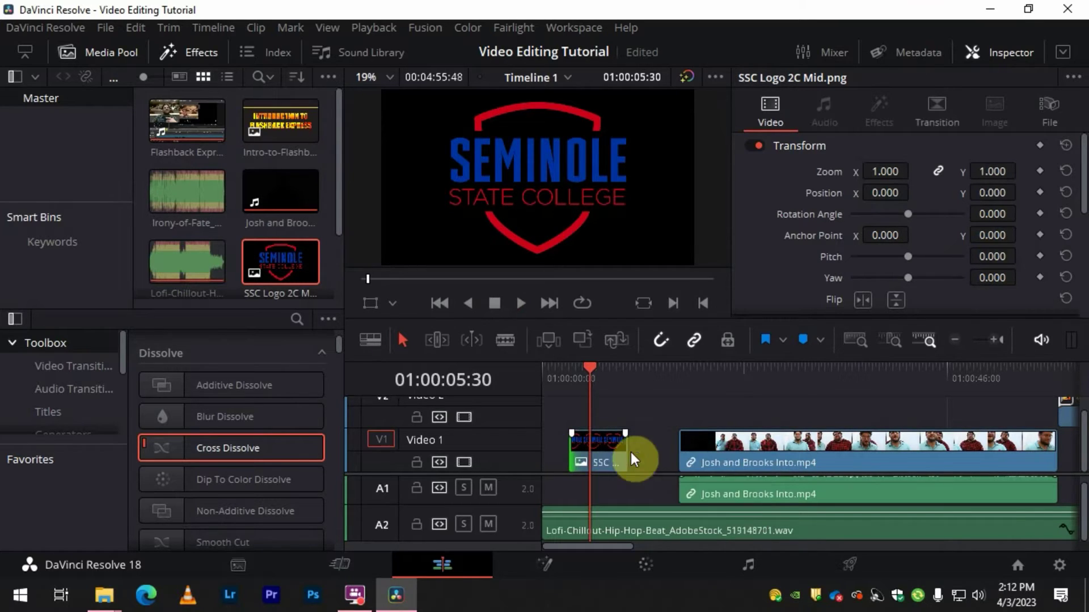
click(626, 446)
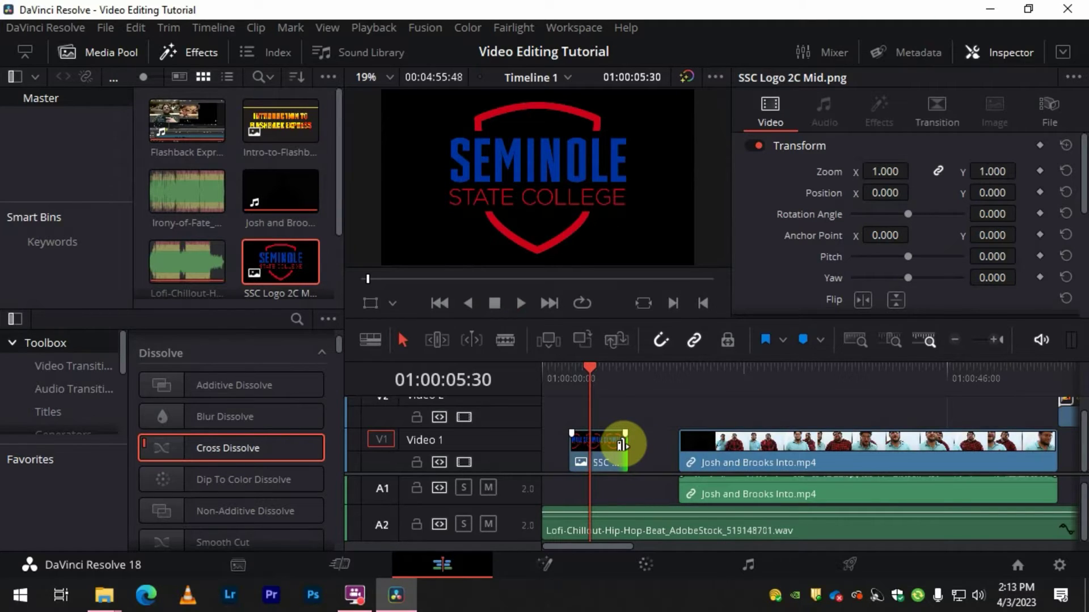
right_click(622, 443)
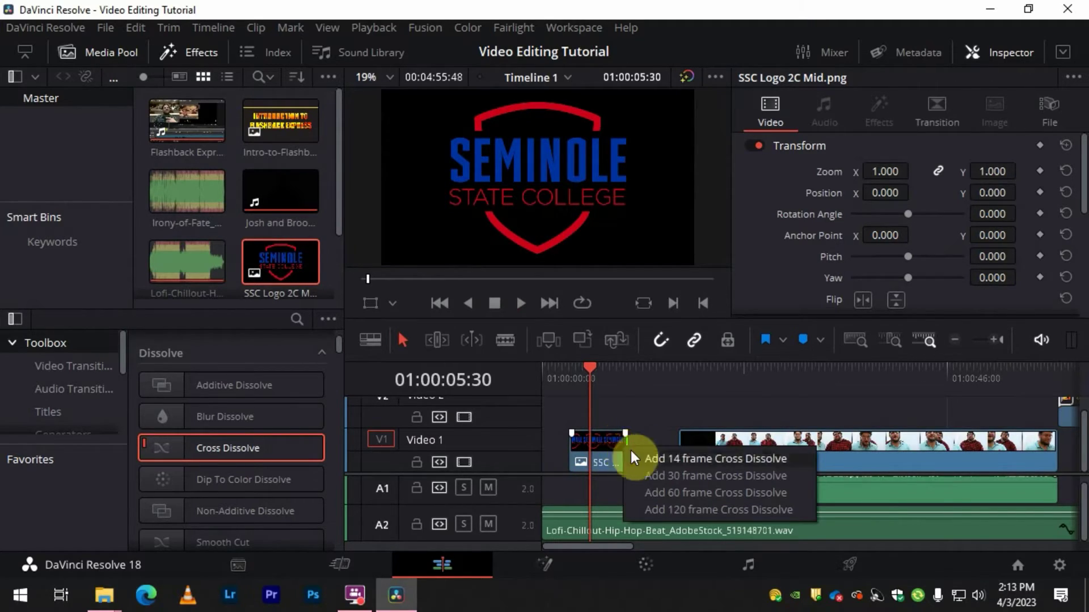
click(608, 457)
Lengthen the Cross Dissolve at the start of the SSC logo clip to about 1.2 seconds (72 frames)
scroll(579, 451, up, 3)
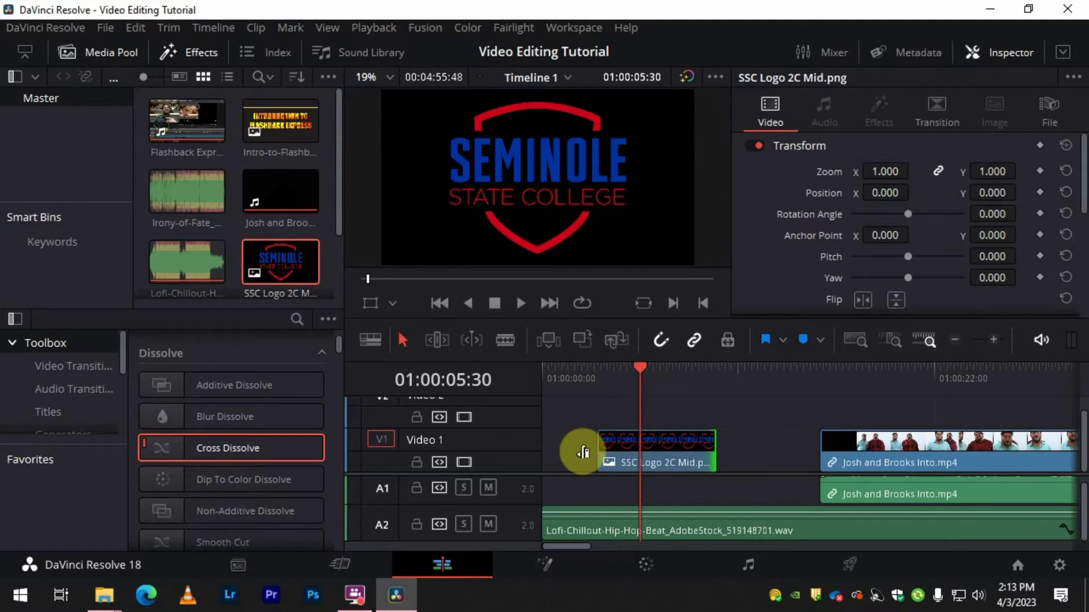
drag(620, 438, 623, 448)
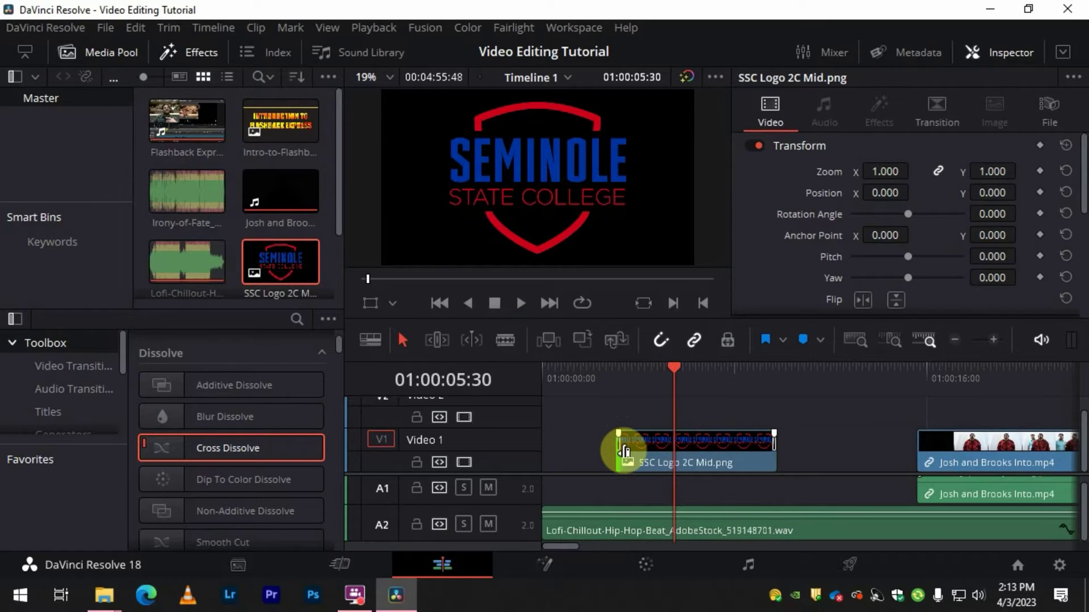
scroll(626, 451, up, 4)
drag(559, 441, 672, 450)
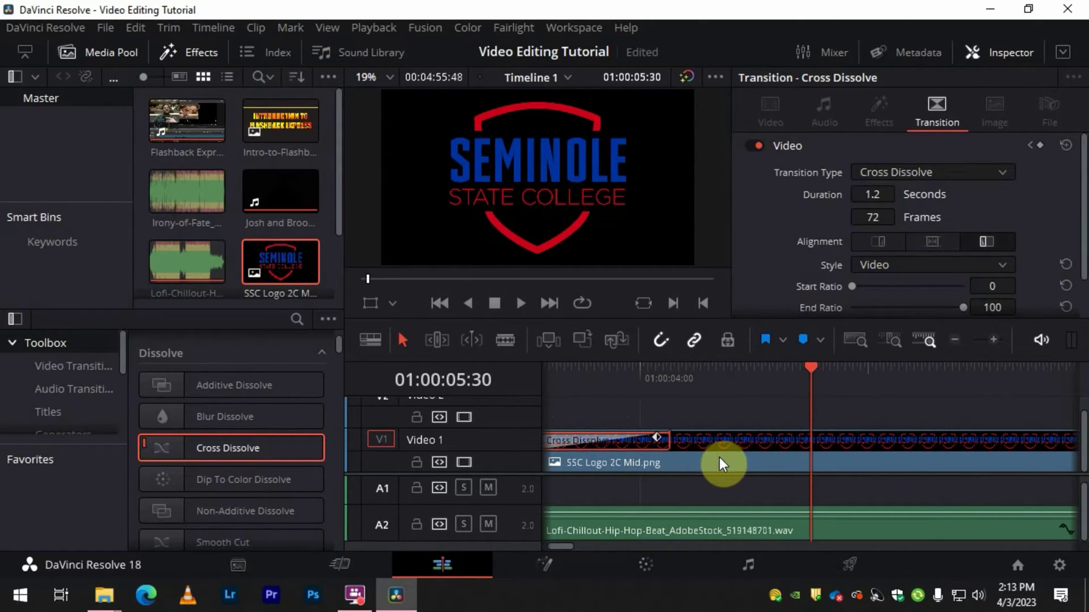
Lengthen the Cross Dissolve at the end of the SSC logo clip to about 2.4 seconds (141 frames)
scroll(704, 449, down, 2)
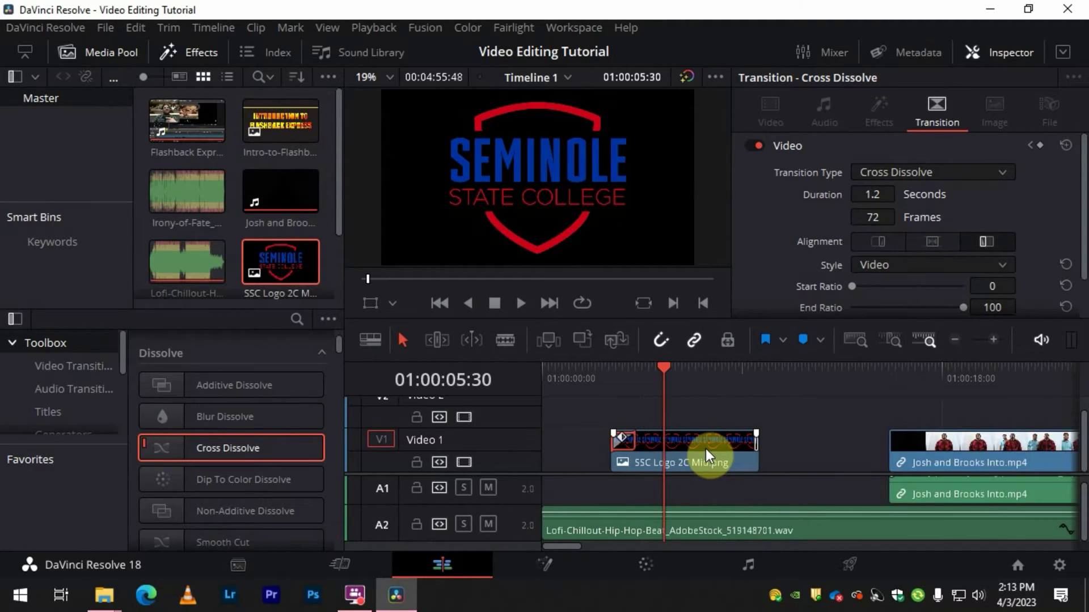
scroll(705, 440, down, 2)
scroll(748, 445, down, 3)
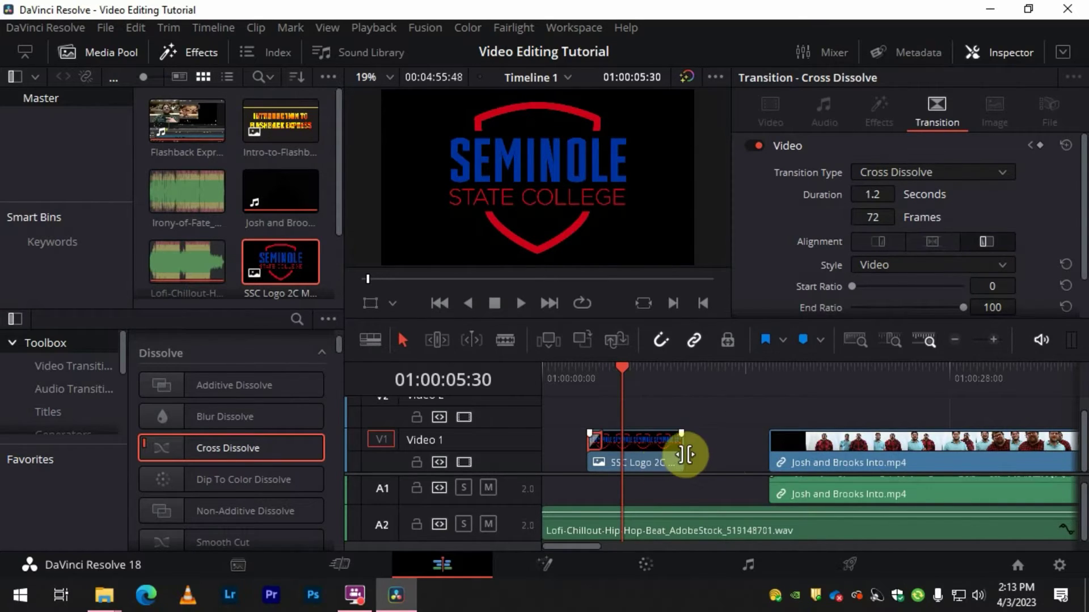
scroll(687, 445, up, 5)
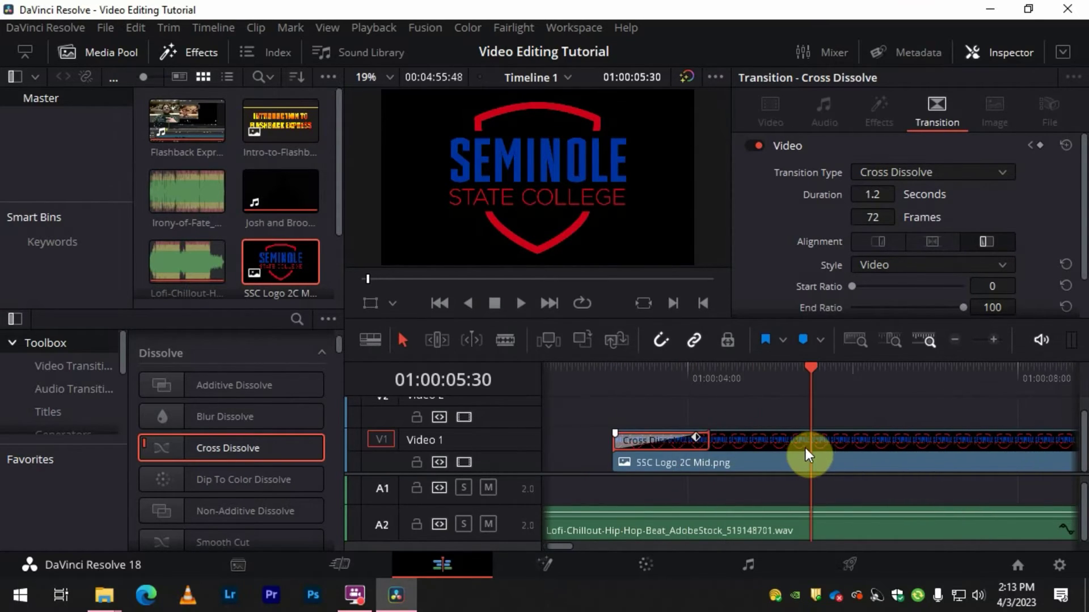
scroll(816, 449, up, 1)
scroll(852, 451, down, 1)
scroll(852, 450, right, 5)
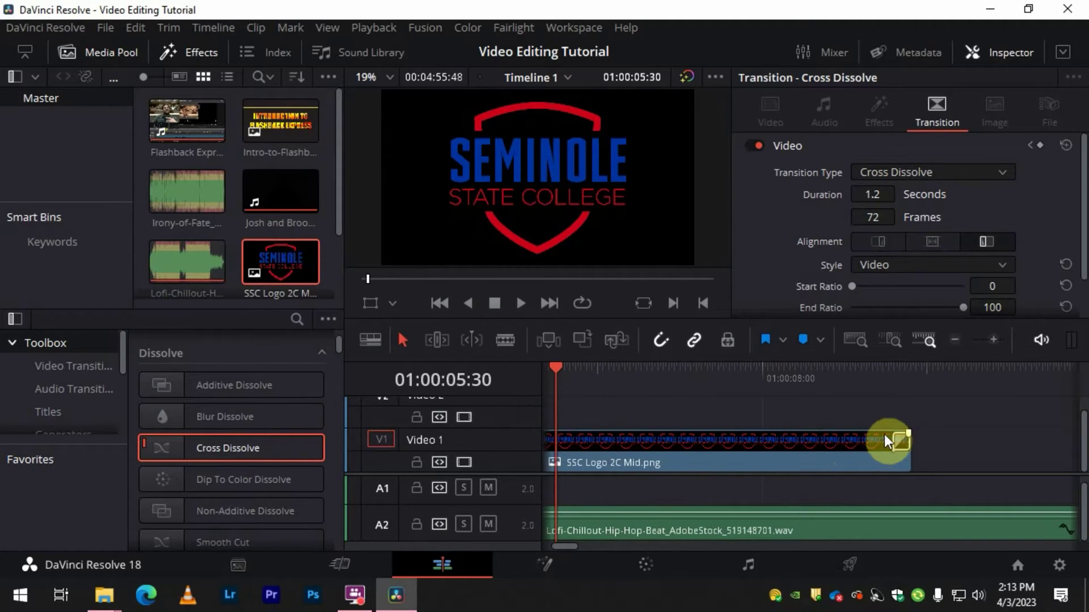
drag(896, 439, 711, 448)
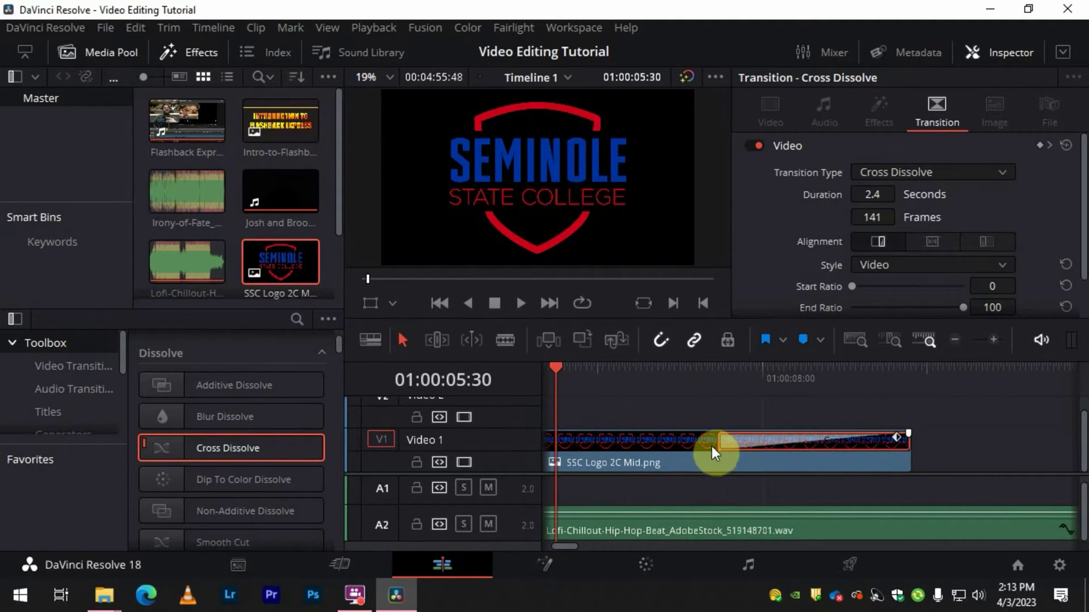
Play the timeline from its start to review how the SSC logo fades in and out
scroll(711, 447, down, 4)
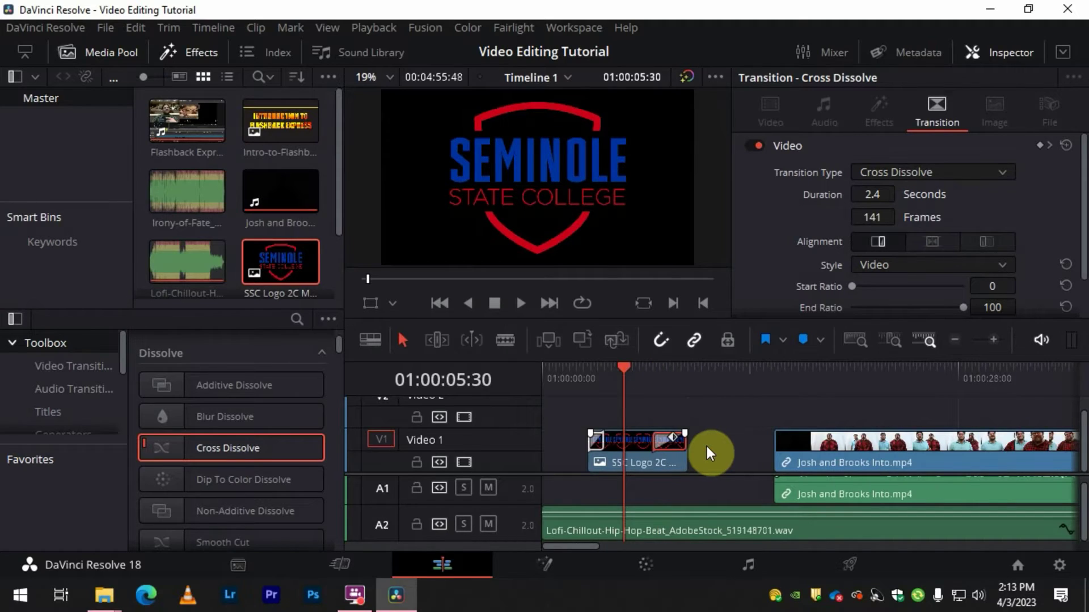
click(733, 437)
scroll(725, 442, down, 4)
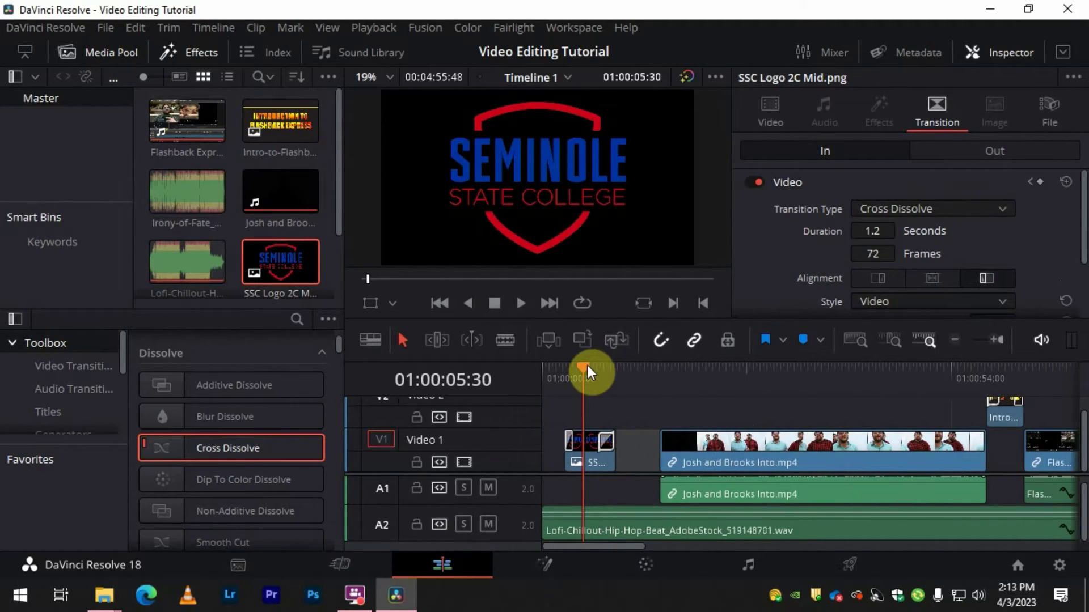
drag(588, 364, 530, 377)
key(space)
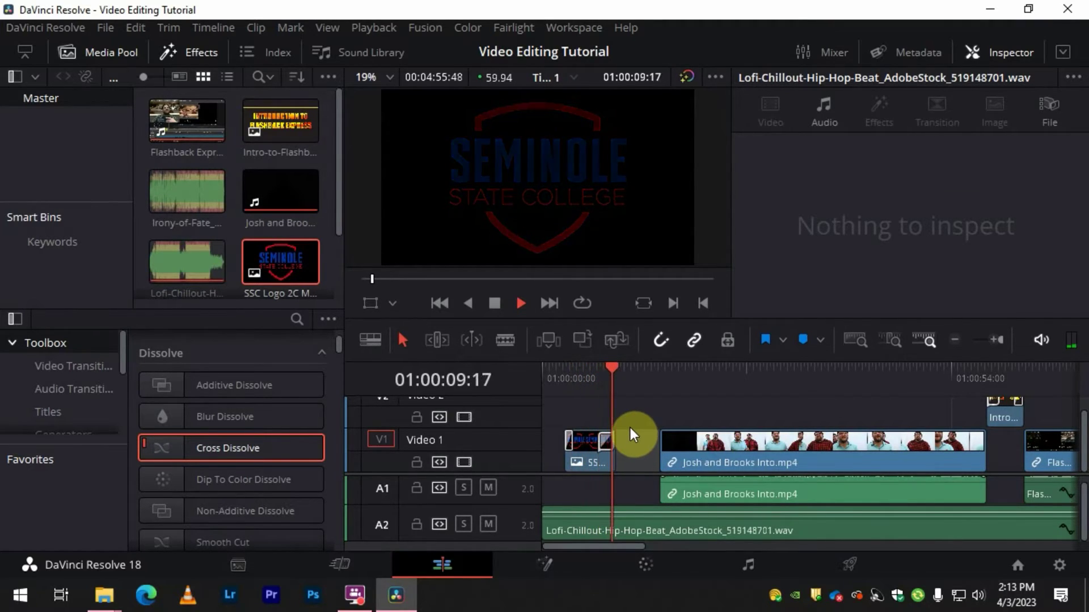
key(space)
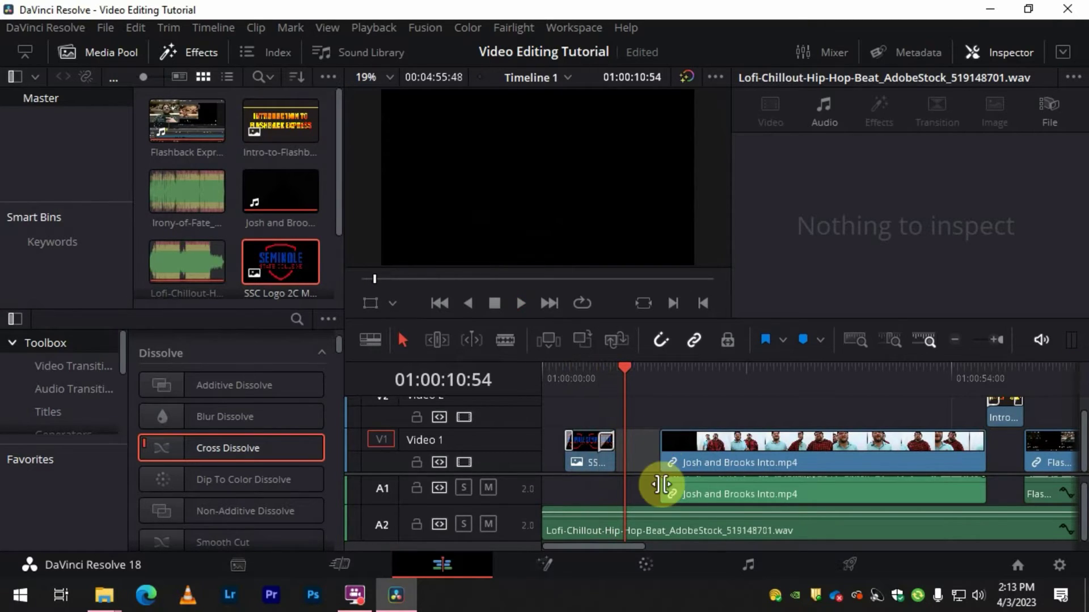
Select the intro clip, title graphic and Flashback Express clip with their audio and move them earlier, starting the intro at the playhead, 01:00:10:54
key(ctrl+z)
key(ctrl+z)
key(ctrl+z)
key(ctrl+z)
key(ctrl+z)
key(ctrl+z)
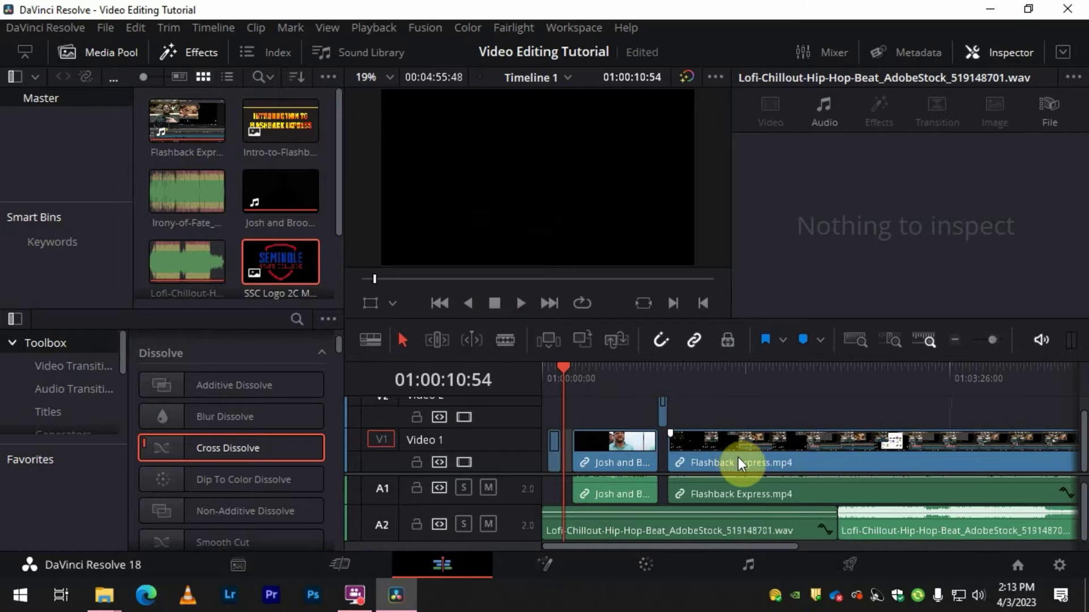
key(ctrl+z)
drag(881, 401, 573, 493)
key(ctrl+equal)
key(ctrl+equal)
key(ctrl+equal)
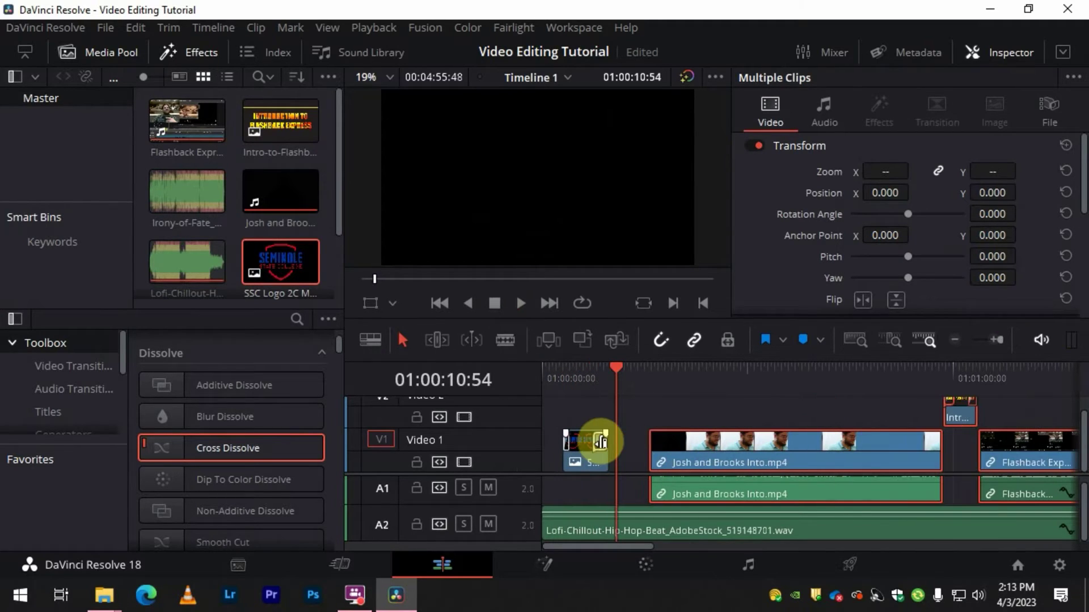
key(ctrl+equal)
key(ctrl+equal)
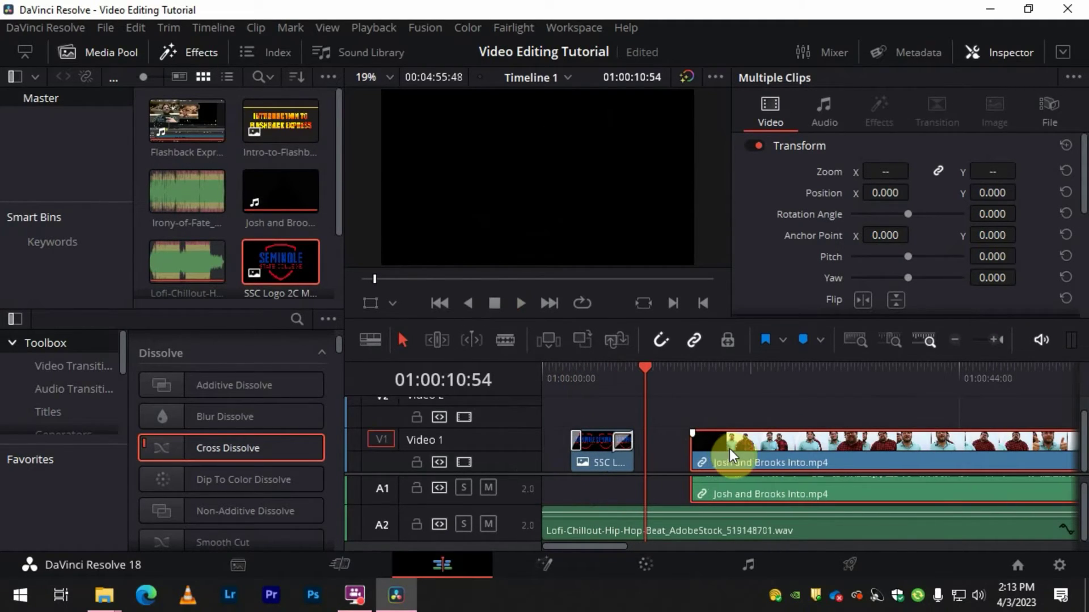
drag(726, 448, 692, 453)
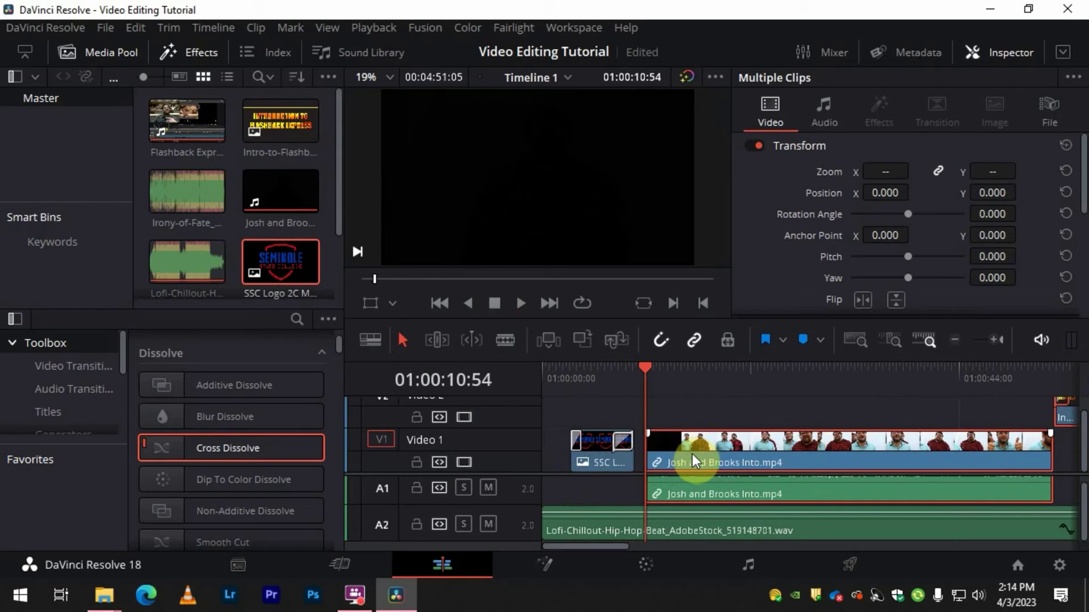
Play from the end of the logo into the intro clip to check the shortened gap between them
drag(652, 370, 623, 377)
key(space)
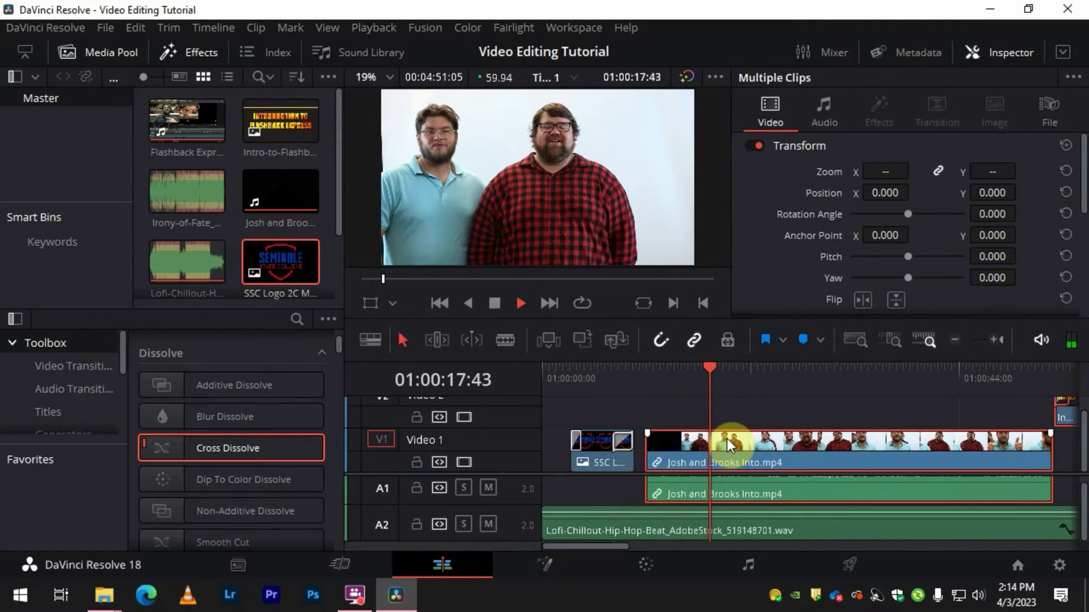
scroll(728, 440, down, 5)
scroll(691, 443, down, 3)
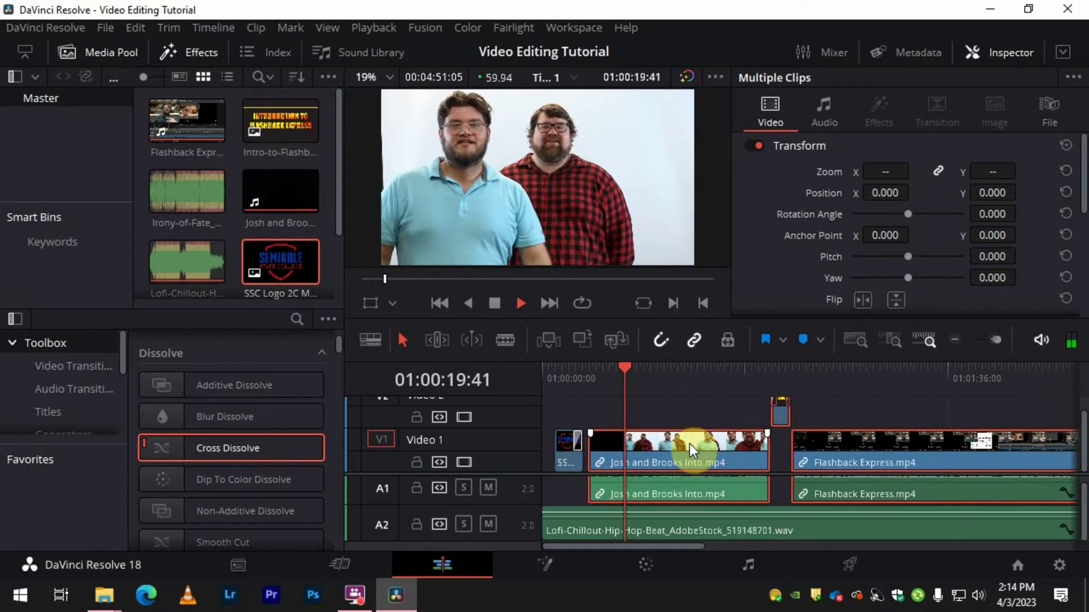
key(space)
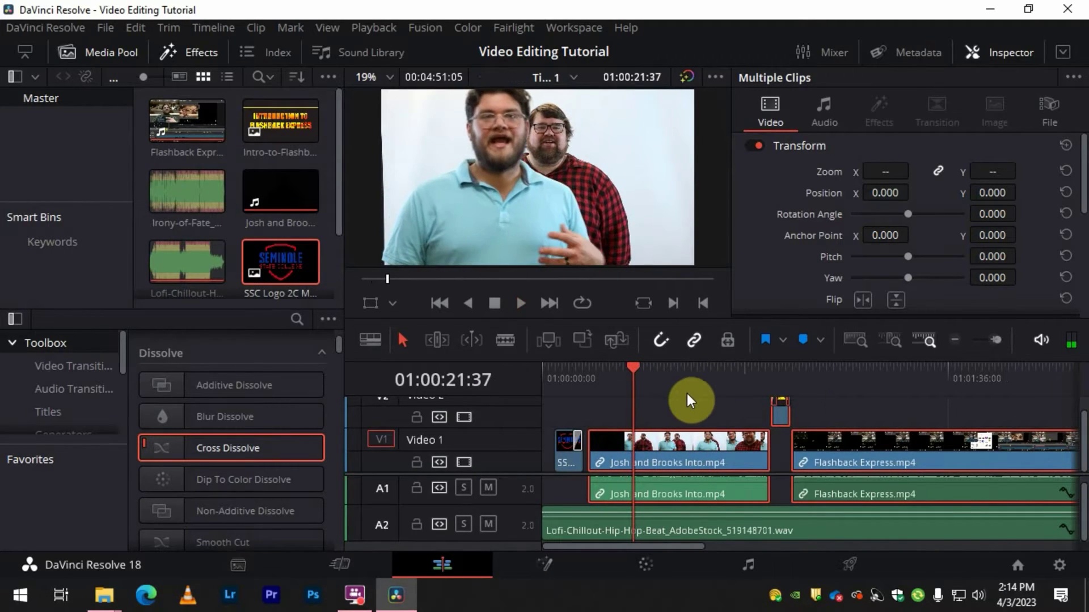
Place the playhead at the start of the Intro-to-Flashback title graphic, at about 01:00:54:02
drag(634, 366, 777, 379)
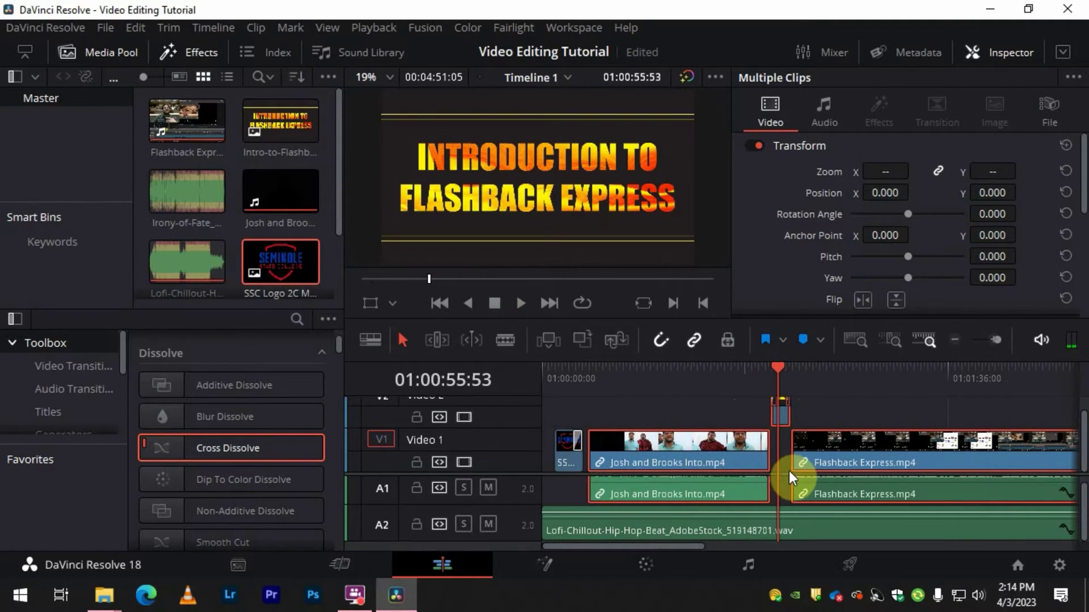
scroll(812, 471, down, 2)
scroll(758, 452, down, 1)
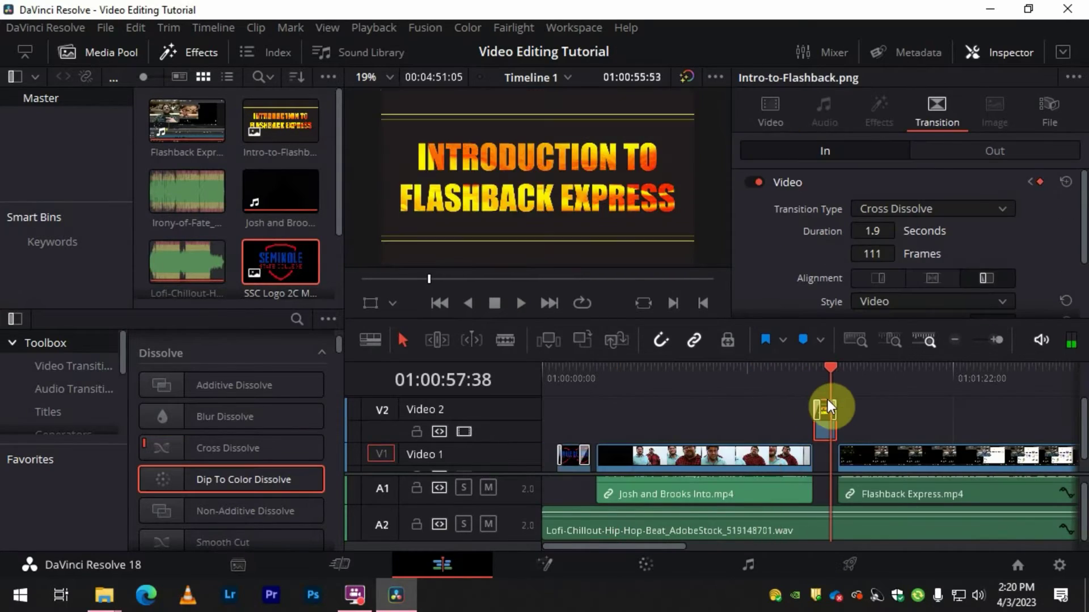
mouse_move(828, 400)
mouse_down()
mouse_move(794, 404)
mouse_move(816, 389)
mouse_up()
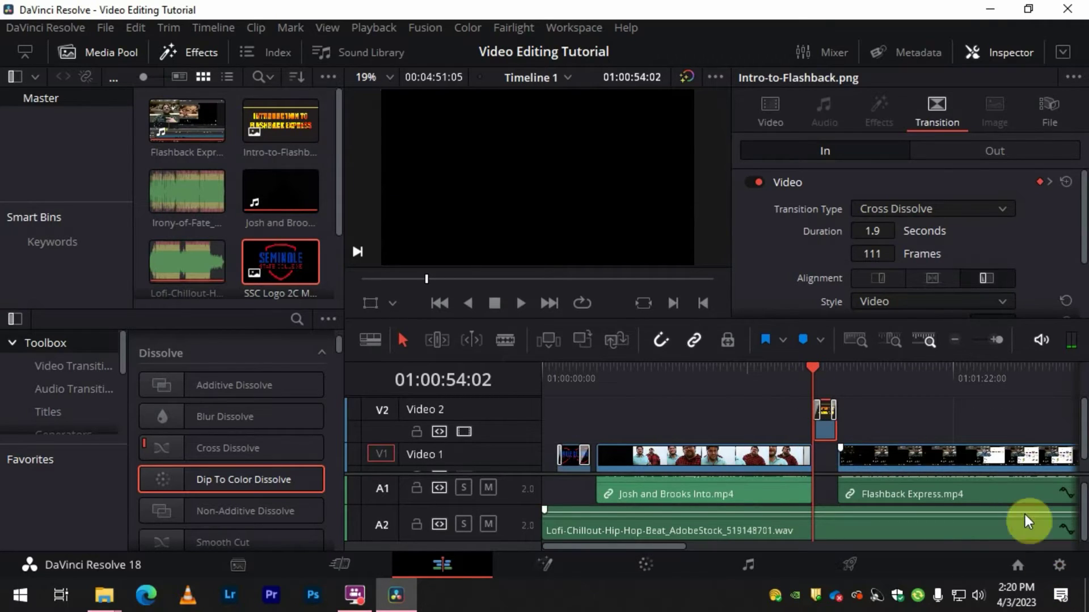
Delete the second music clip on track A2 and trim the first one's end back to just past the start of the title graphic
scroll(986, 510, down, 5)
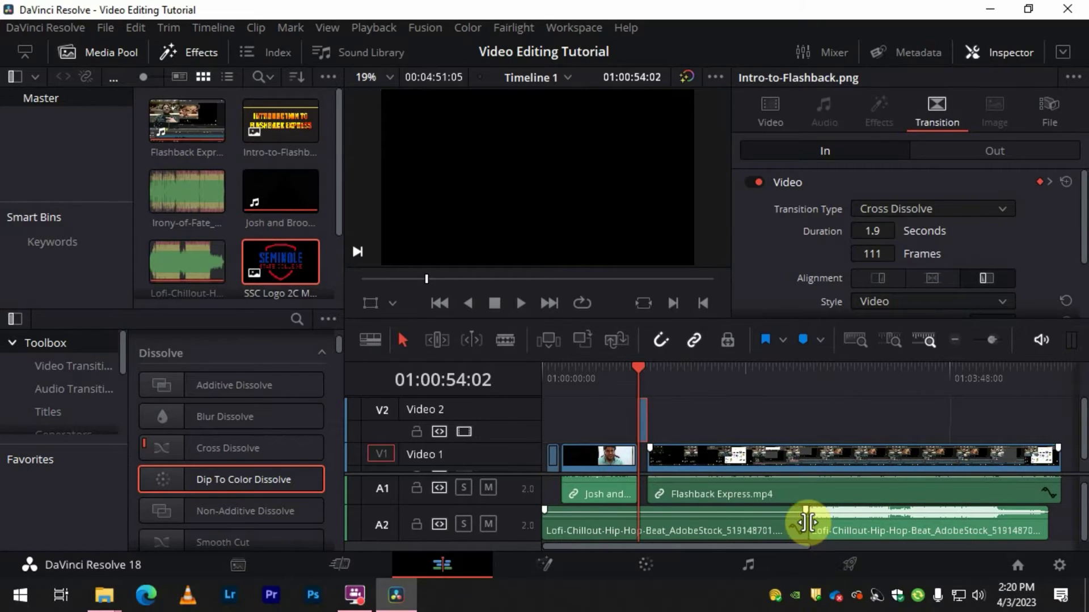
mouse_move(806, 522)
mouse_down()
mouse_move(798, 529)
mouse_move(810, 524)
mouse_up()
click(857, 530)
key(Delete)
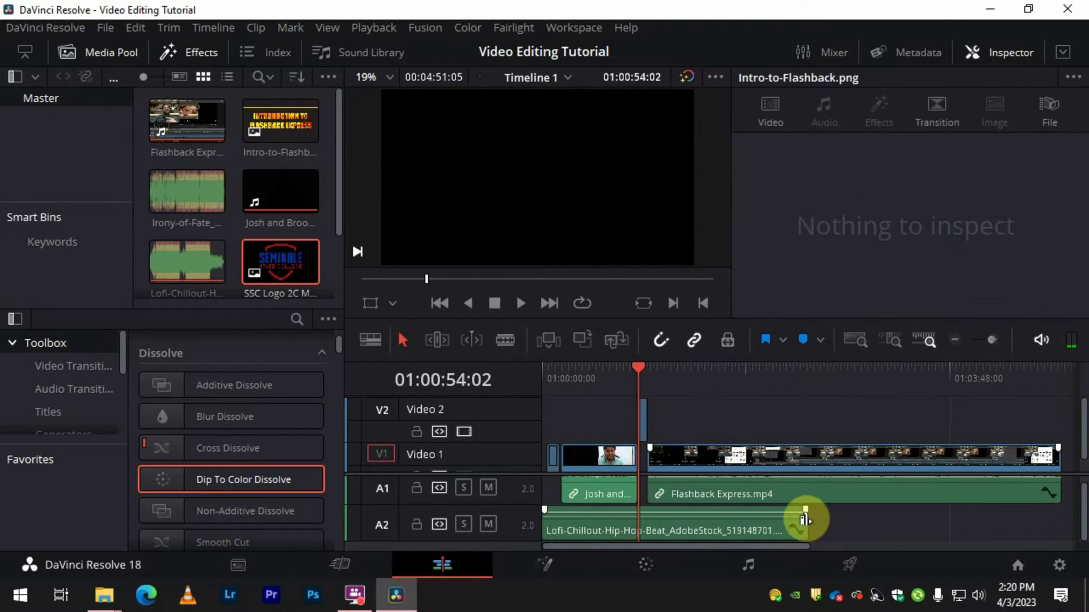
click(804, 529)
drag(809, 522, 637, 505)
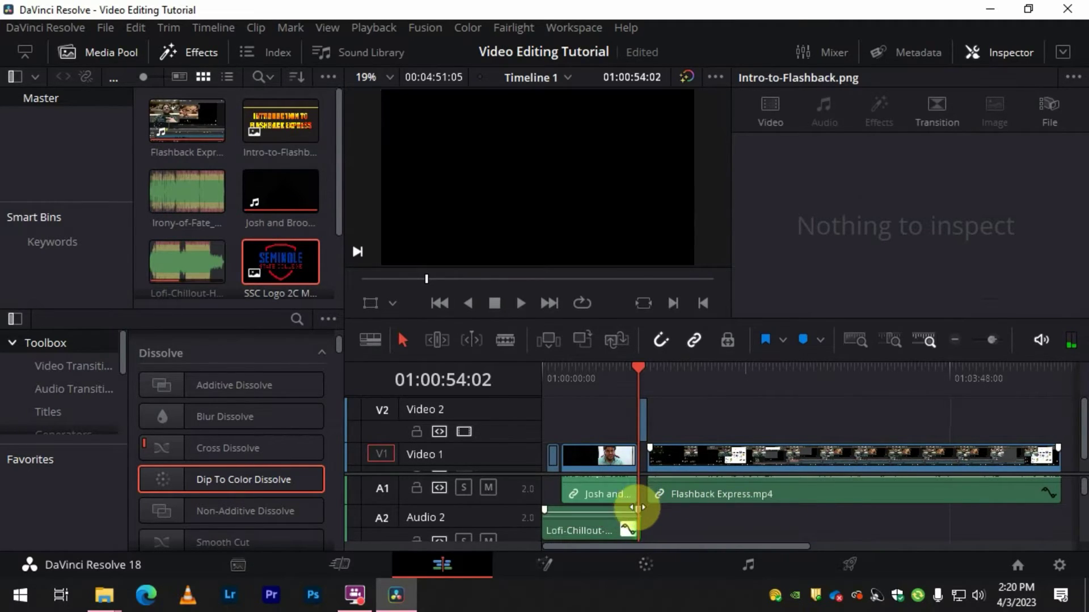
Play the end of the intro clip into the title graphic to check how the trimmed background music ends
mouse_move(632, 371)
mouse_down()
mouse_move(618, 367)
mouse_move(641, 374)
mouse_move(622, 374)
mouse_up()
key(space)
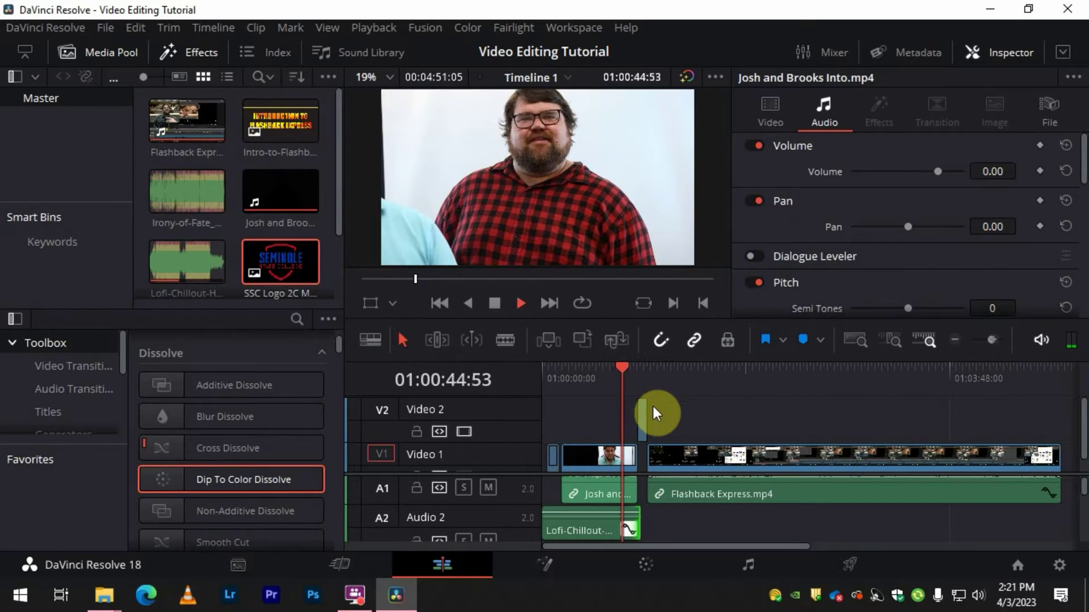
key(ctrl+equal)
scroll(710, 435, up, 2)
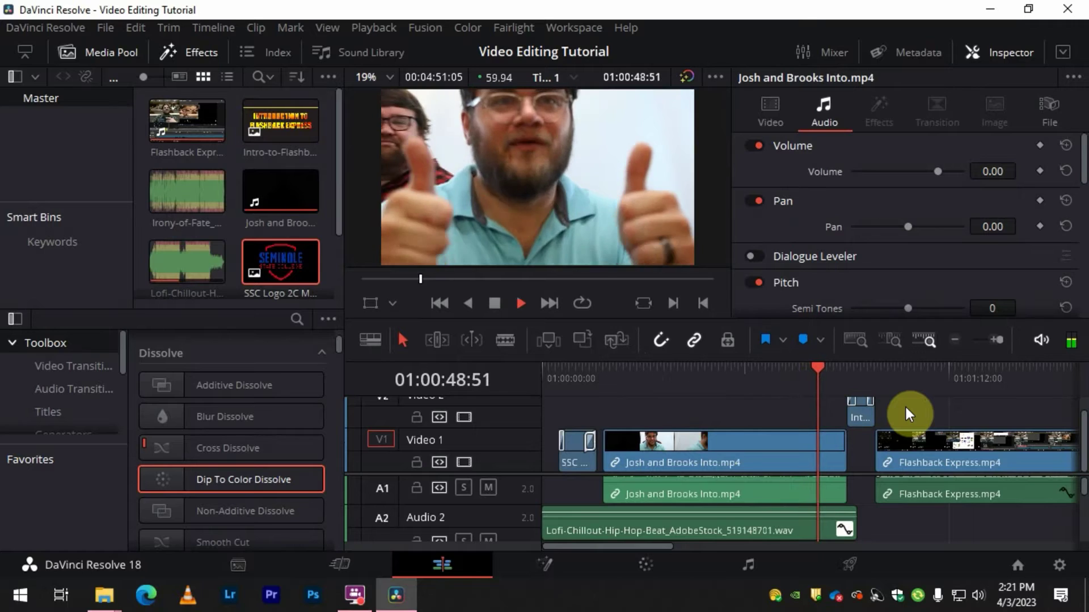
mouse_move(853, 512)
click(847, 518)
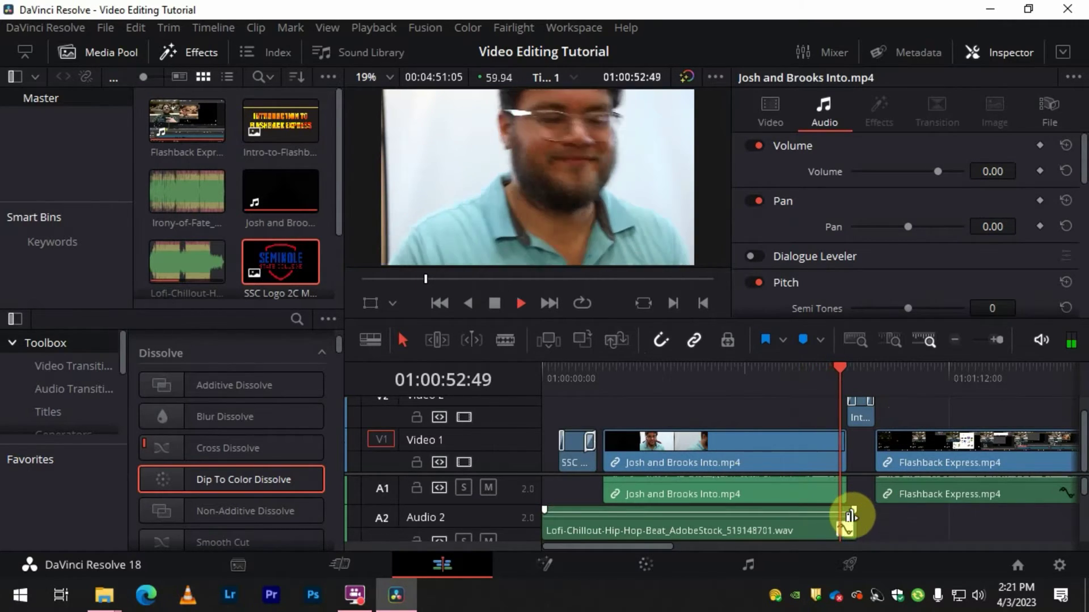
click(895, 529)
key(space)
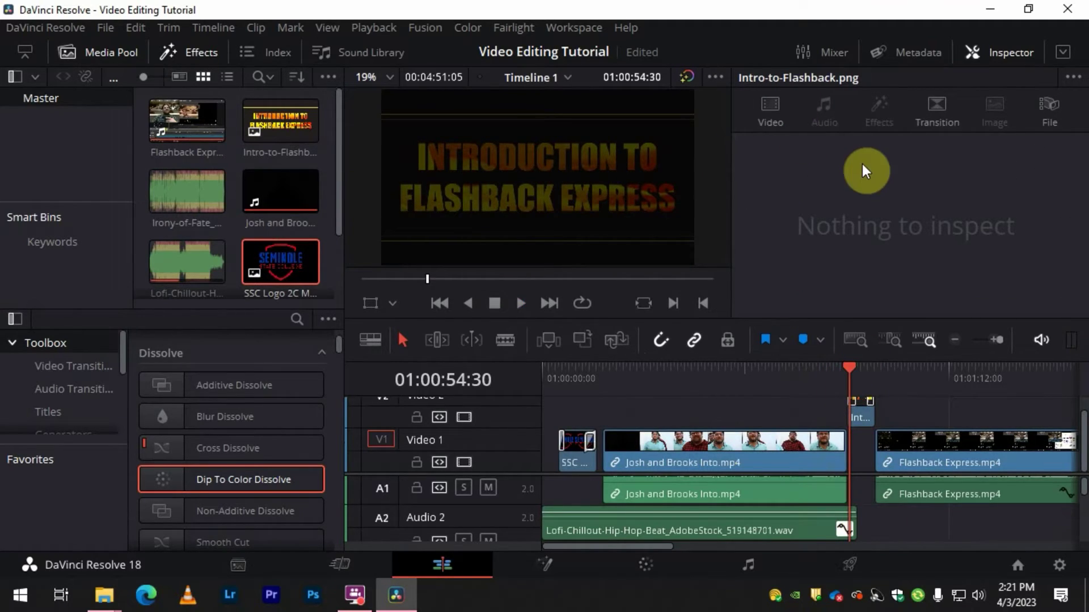
click(467, 302)
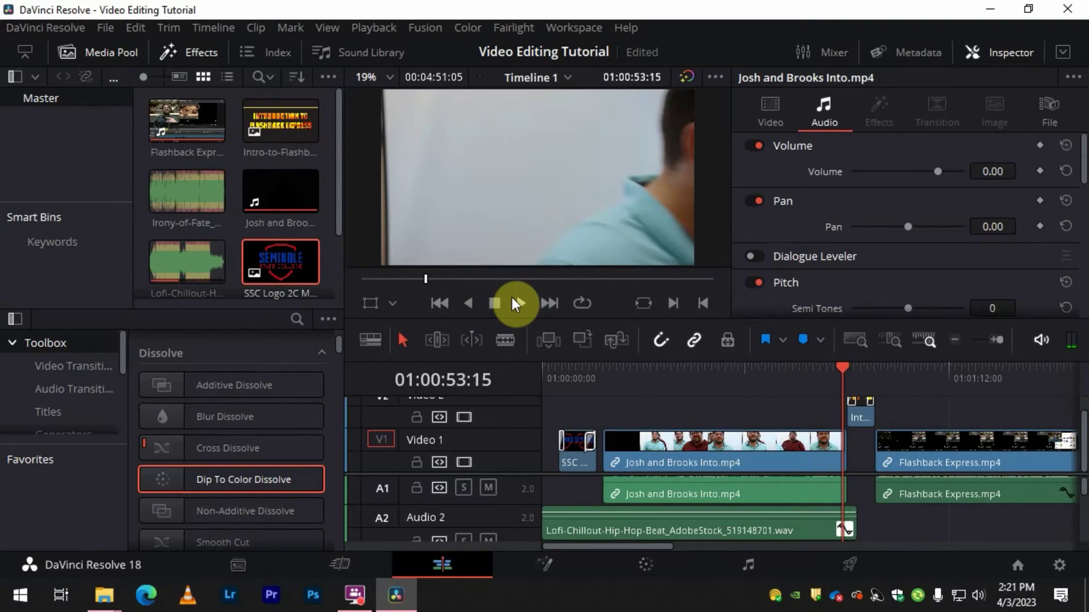
Trim the end of the Lofi-Chillout music clip on Audio 2 back to the start of the title graphic at 01:00:54:02
click(494, 302)
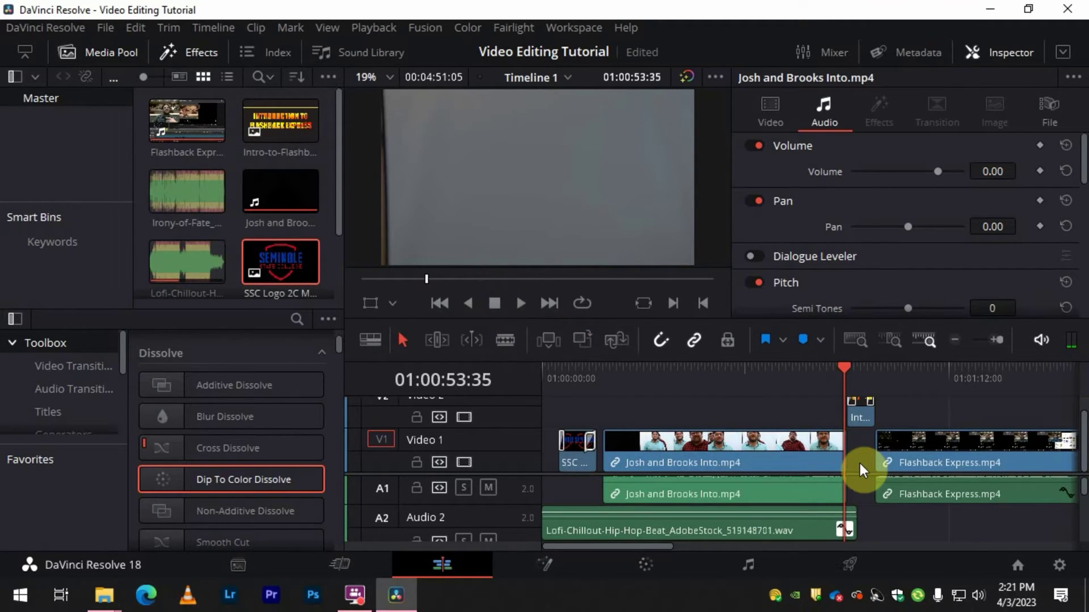
scroll(859, 459, up, 3)
click(815, 370)
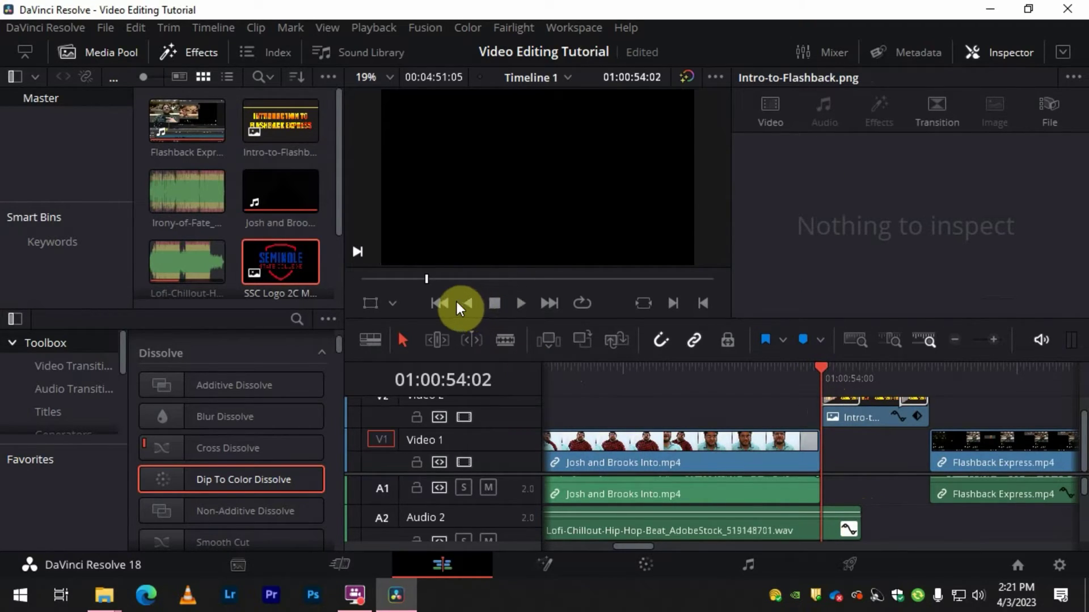
click(435, 306)
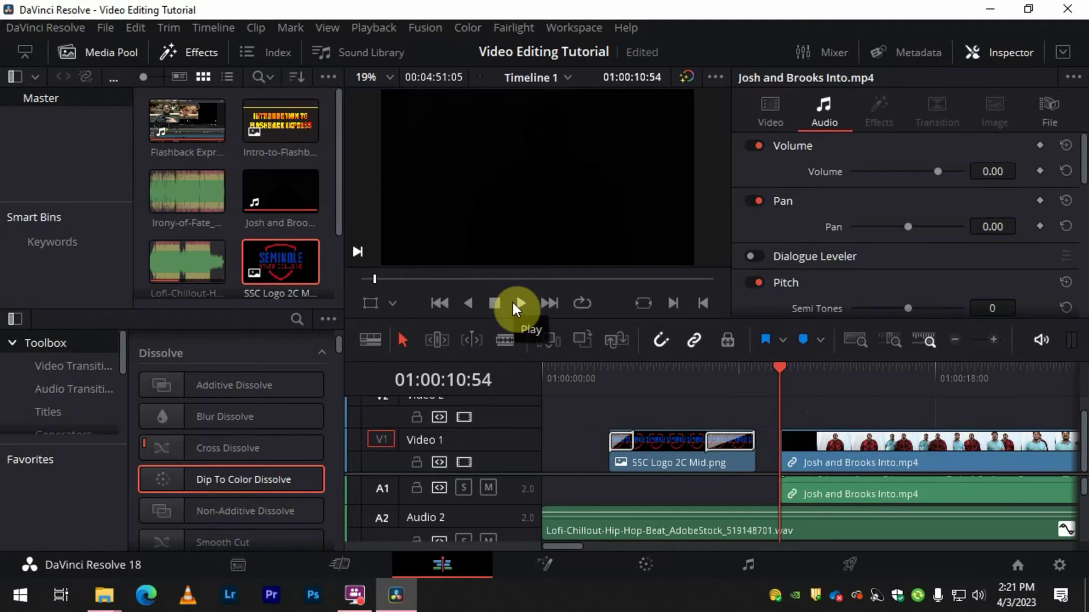
click(551, 303)
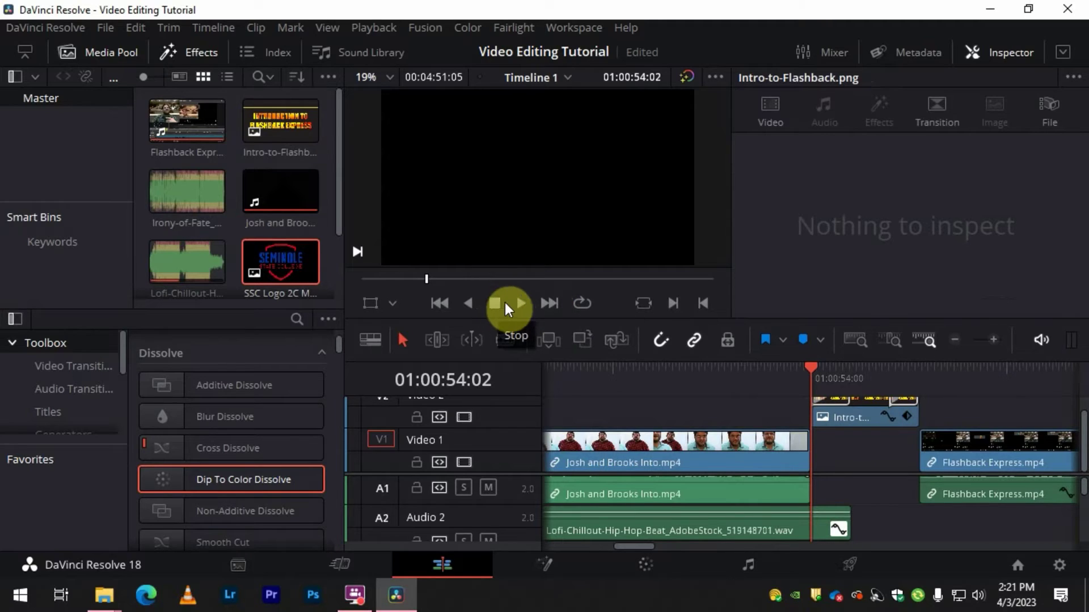
click(858, 415)
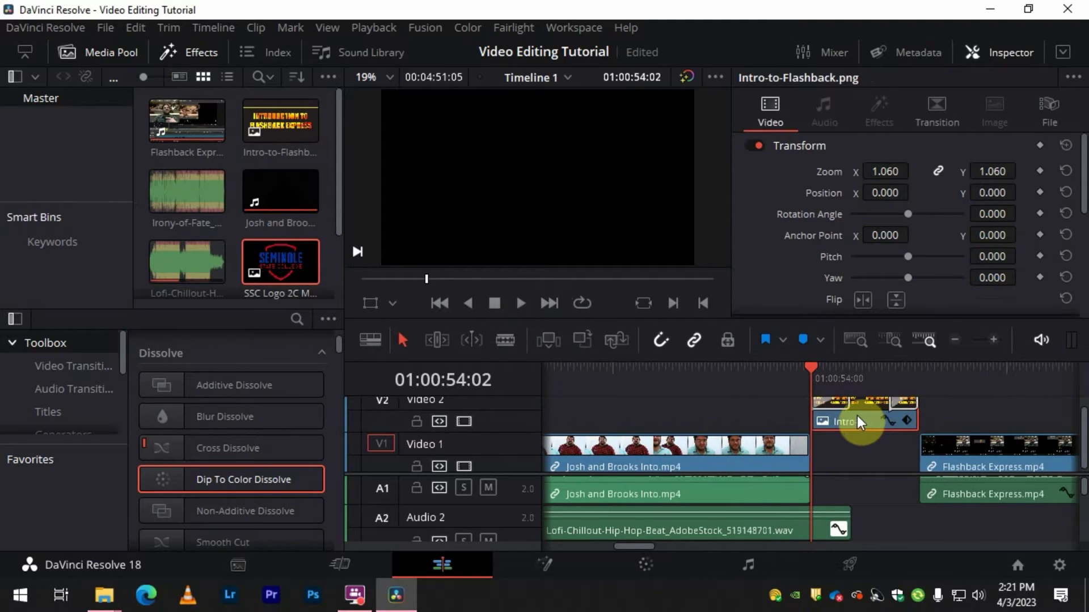
drag(849, 520, 813, 521)
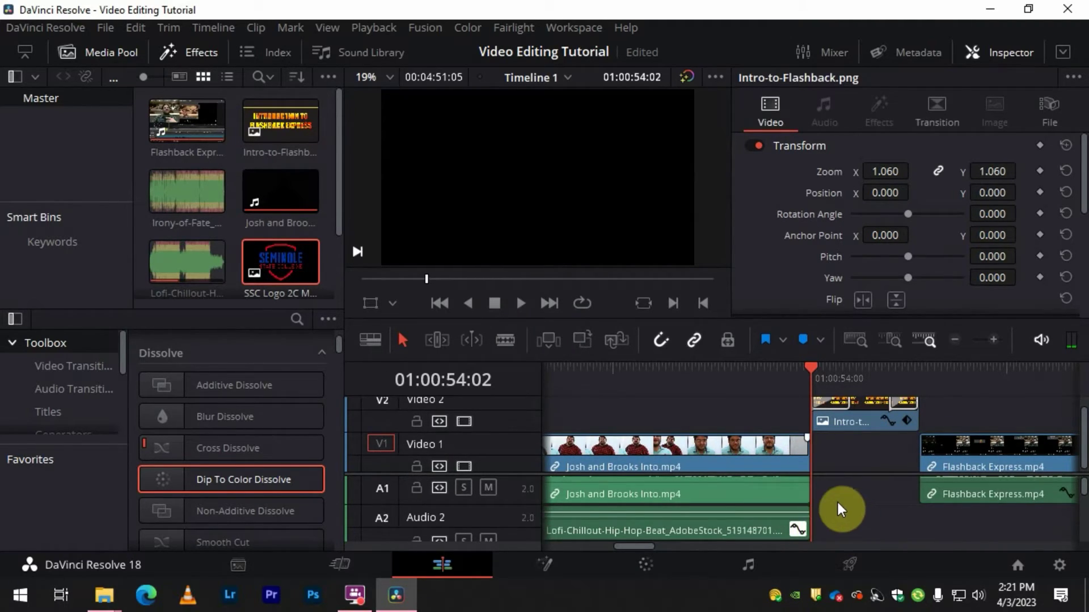
Add the Irony-of-Fate music to Audio 2 right after the Lofi-Chillout clip, starting beneath the title graphic
click(191, 207)
drag(188, 190, 823, 496)
scroll(868, 483, up, 2)
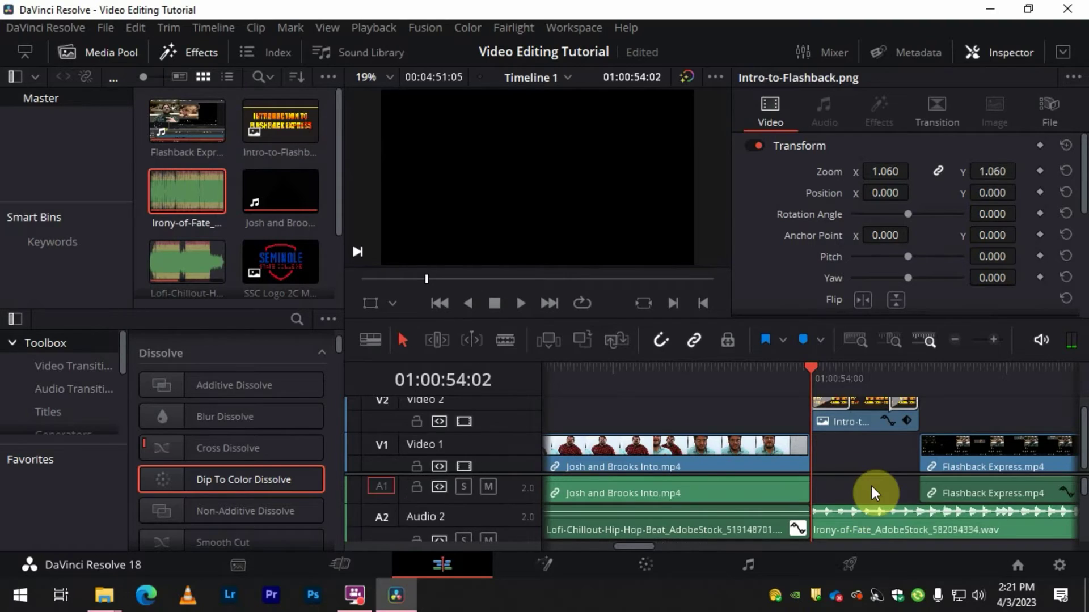
scroll(865, 523, up, 2)
click(858, 508)
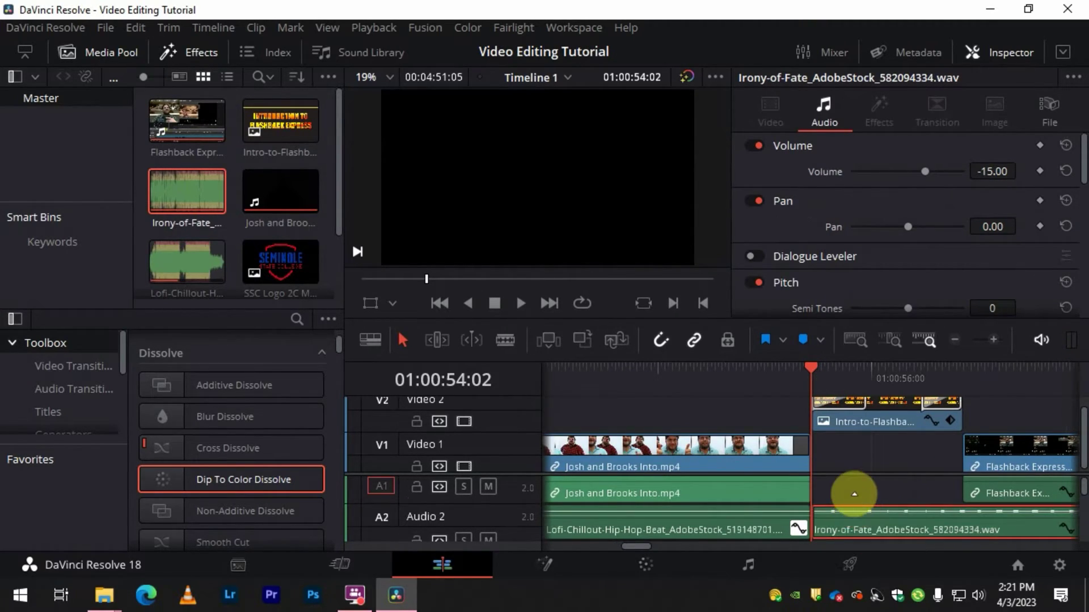
Play from the end of the intro clip through the title graphic to check the music change
drag(809, 367, 752, 394)
key(space)
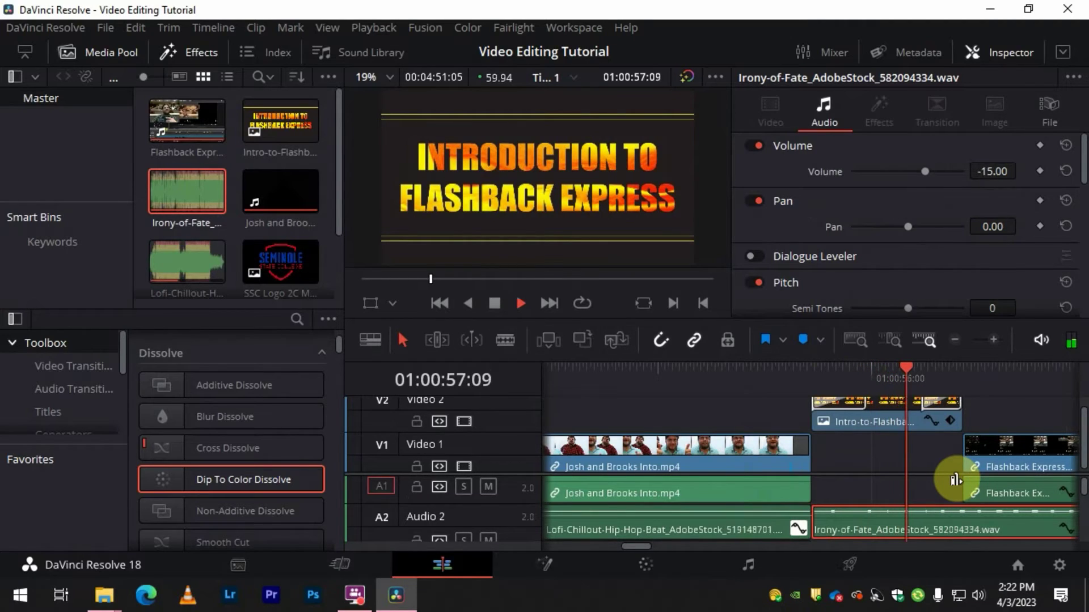
key(space)
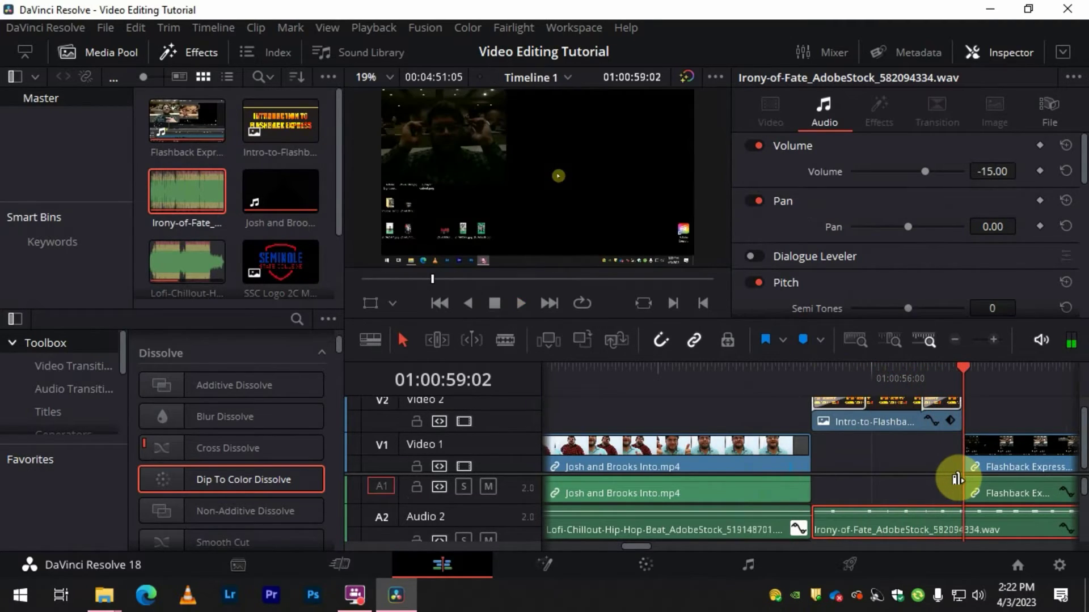
click(966, 486)
key(Left)
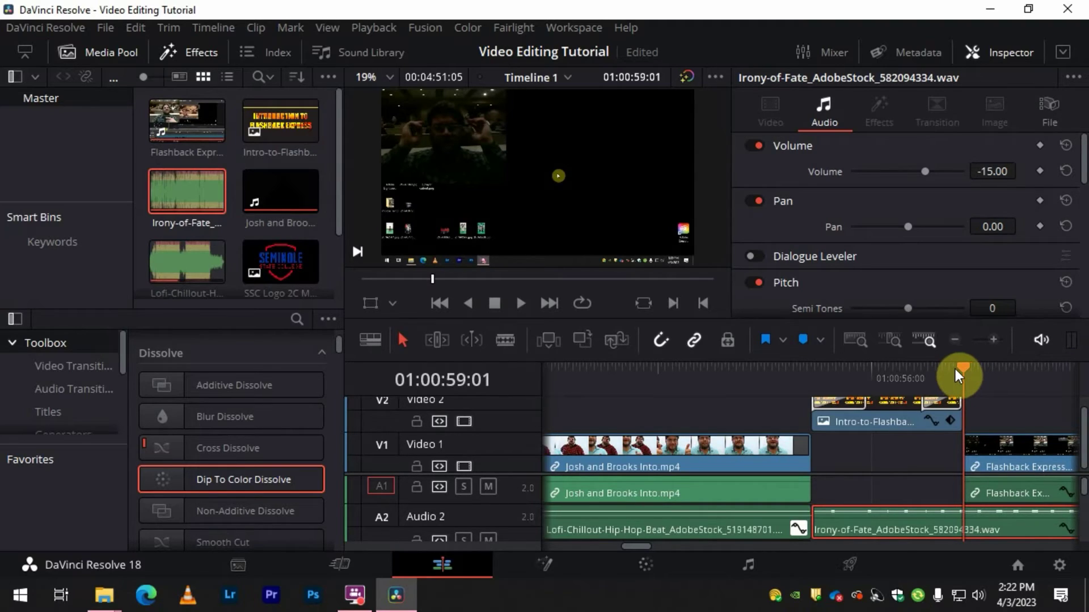
Shorten the end of the Intro-to-Flashback title graphic slightly and play through it, stopping at 01:00:58:42
drag(959, 367, 920, 367)
click(958, 407)
key(space)
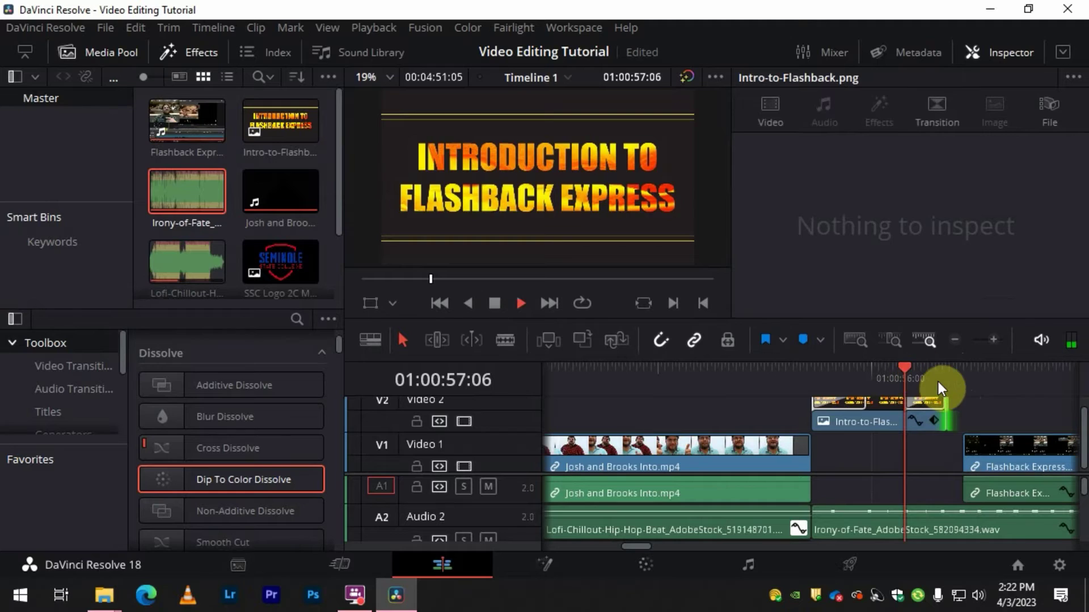
key(space)
Trim the end of the Irony-of-Fate music back to the playhead at 01:00:58:42, just before the Flashback Express clip
click(1015, 525)
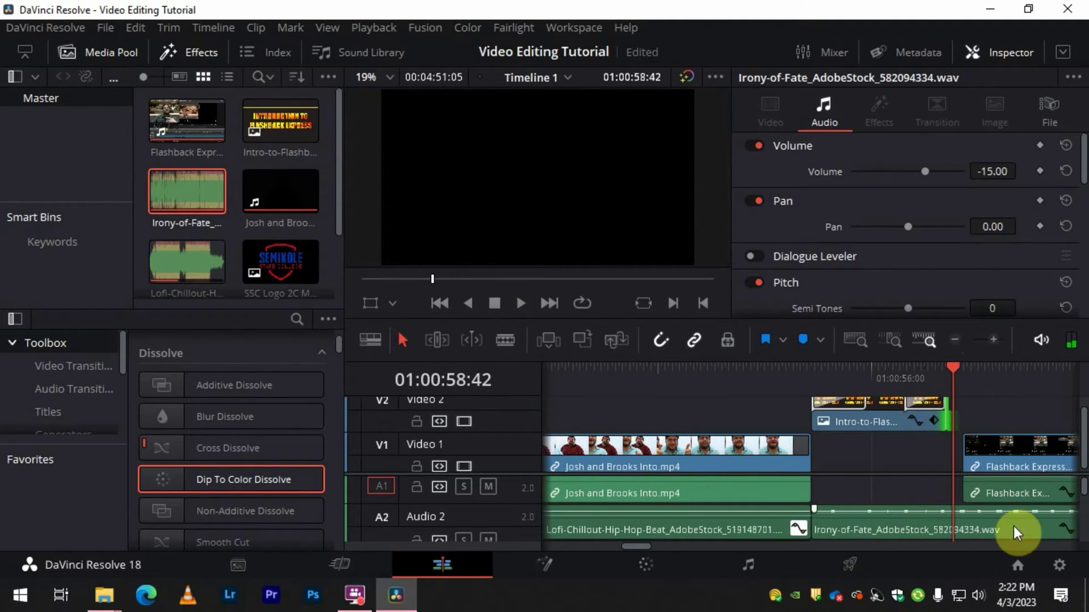
scroll(902, 490, down, 10)
scroll(751, 508, up, 8)
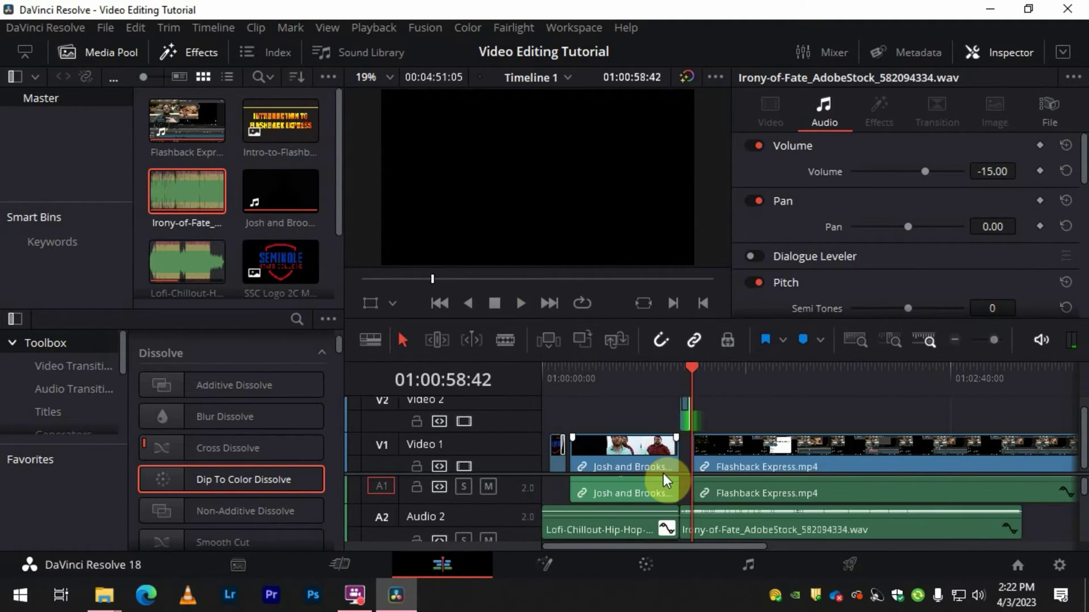
scroll(990, 508, down, 1)
drag(1006, 511, 719, 515)
Copy the Lofi-Chillout music clip and paste it on Audio 2 at 01:00:58:42, directly after the Irony-of-Fate clip
click(639, 518)
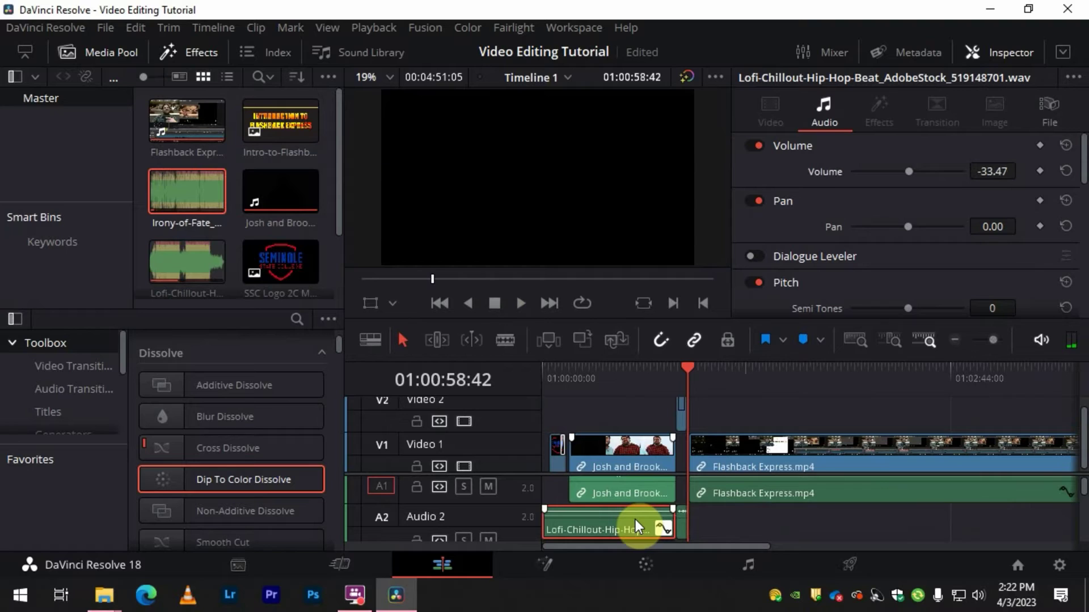
right_click(647, 521)
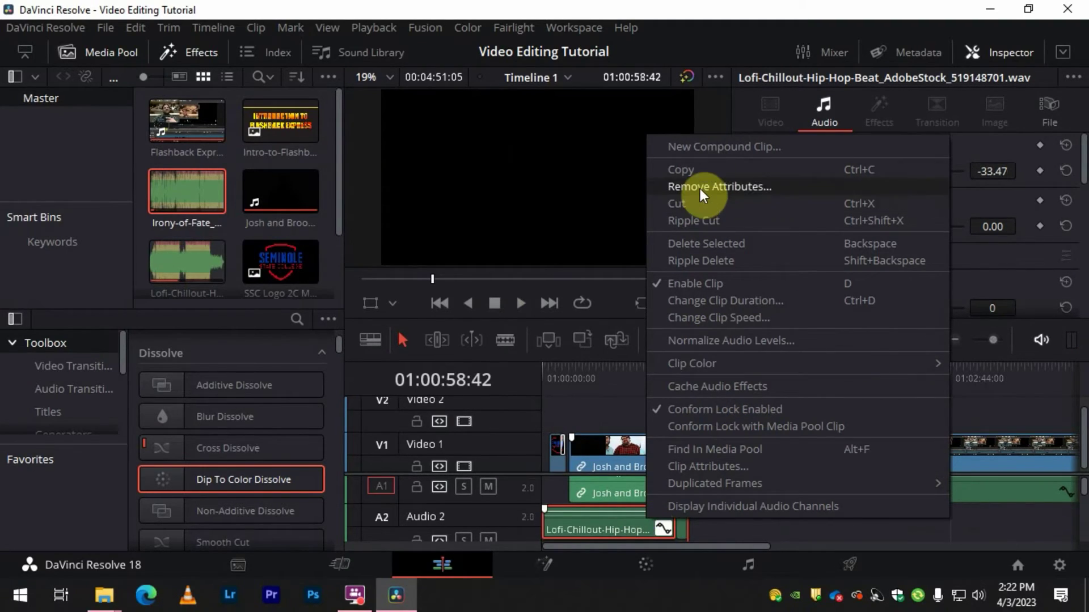
click(703, 173)
click(726, 514)
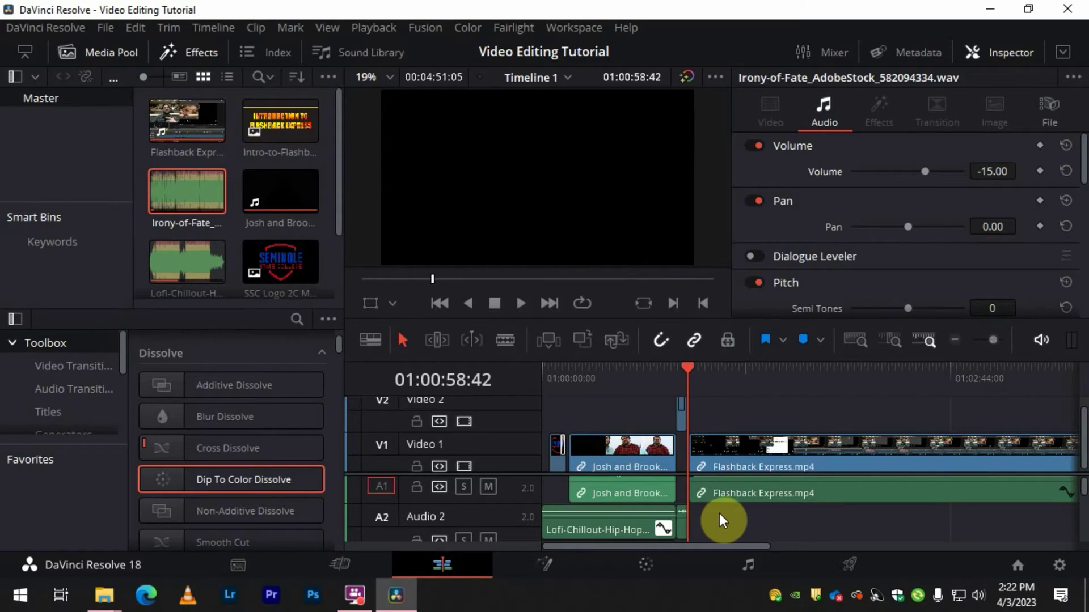
right_click(719, 511)
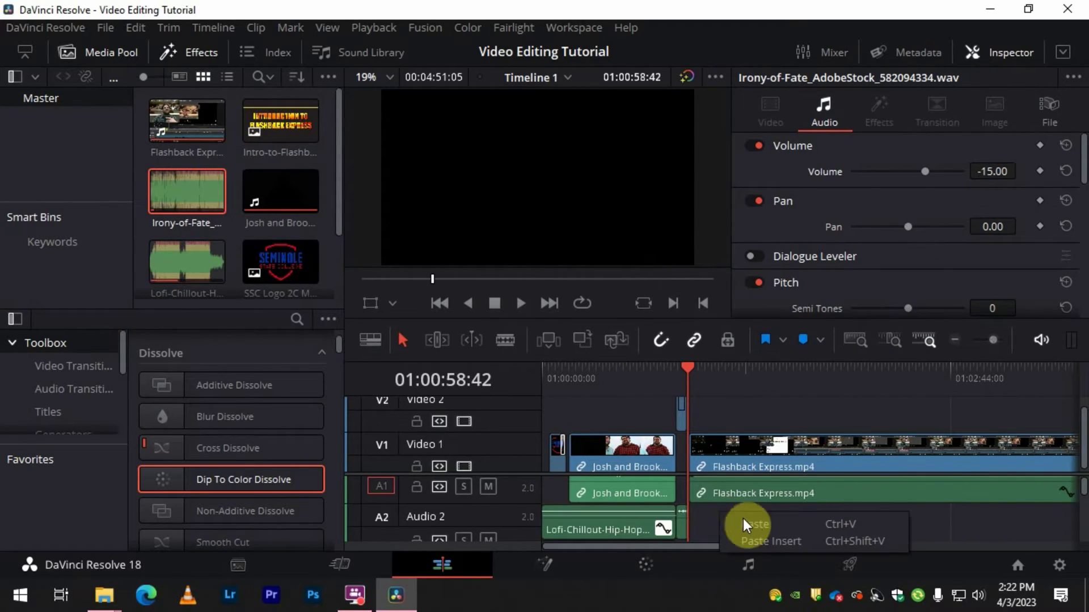
click(758, 524)
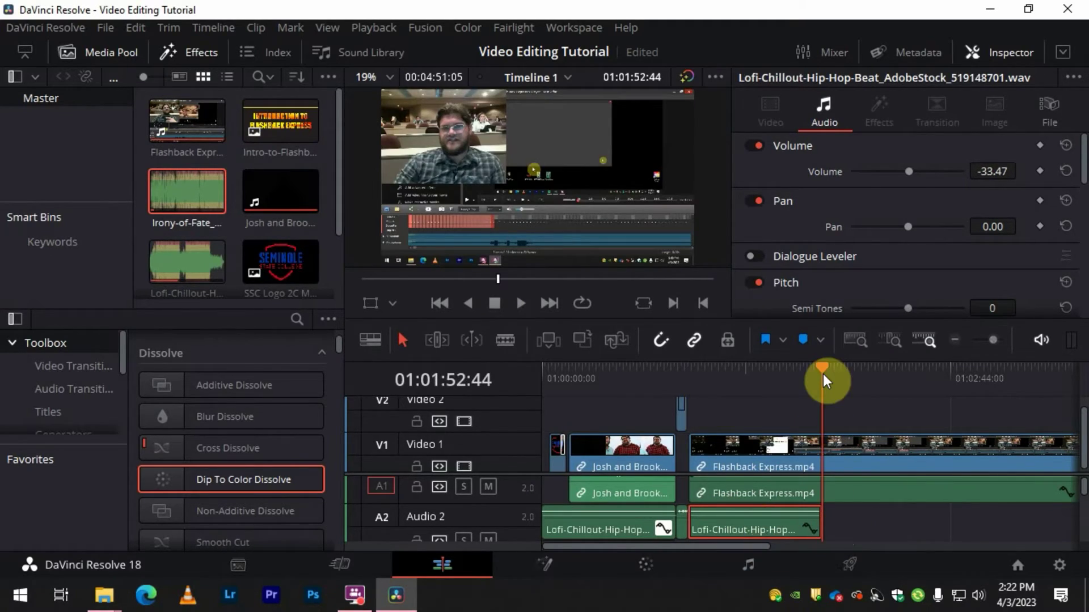
Play from the end of the intro clip into the Flashback Express clip to check all the music changes
drag(824, 375, 659, 408)
key(space)
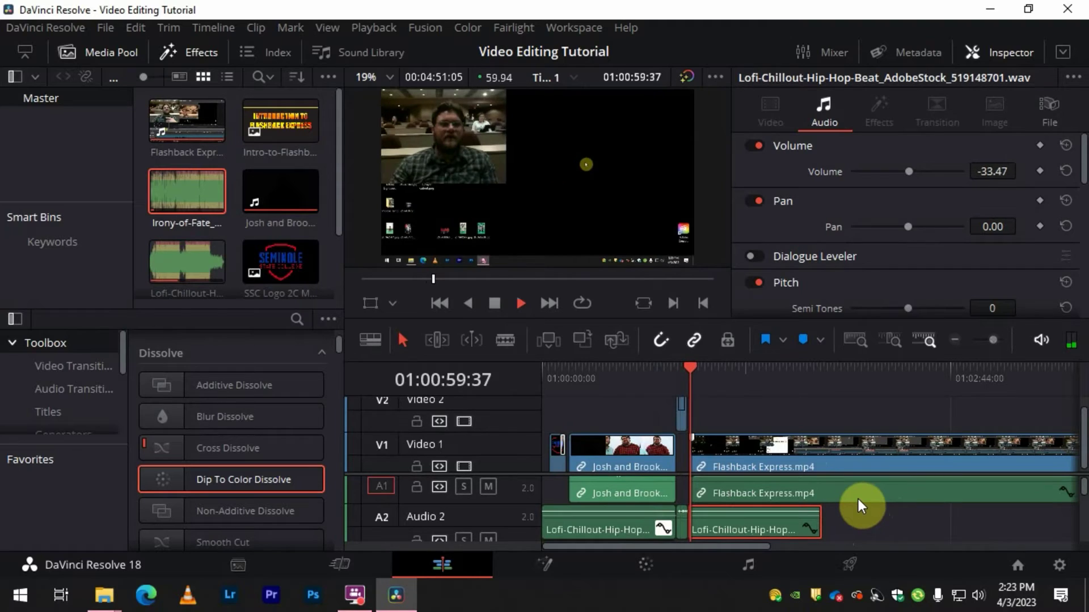
key(space)
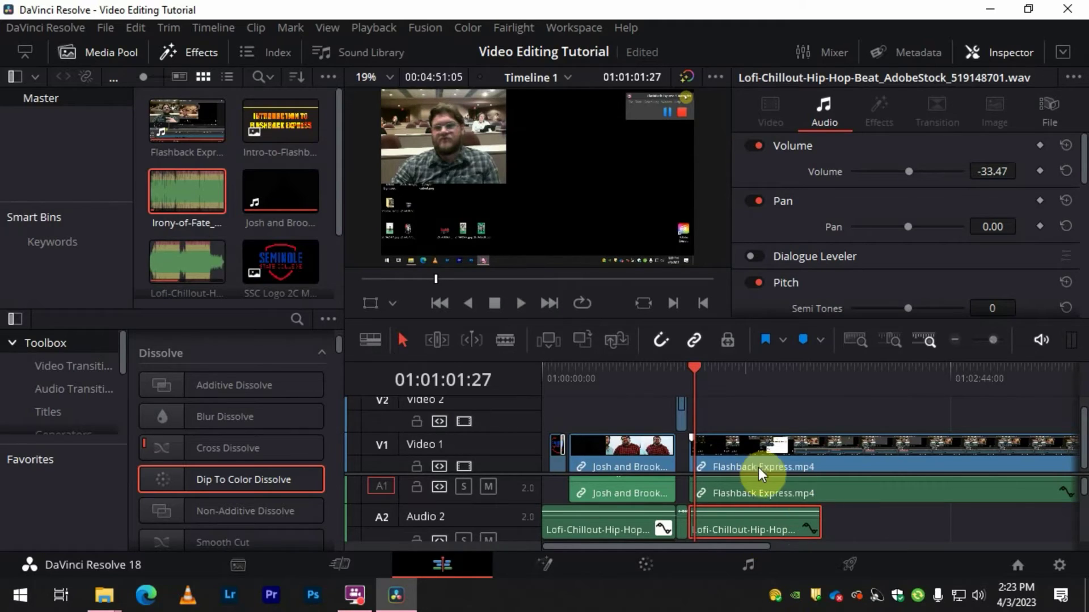
Scrub between the end of the intro clip and the opening of the Flashback Express clip to examine where each begins and ends
click(787, 414)
scroll(739, 409, down, 2)
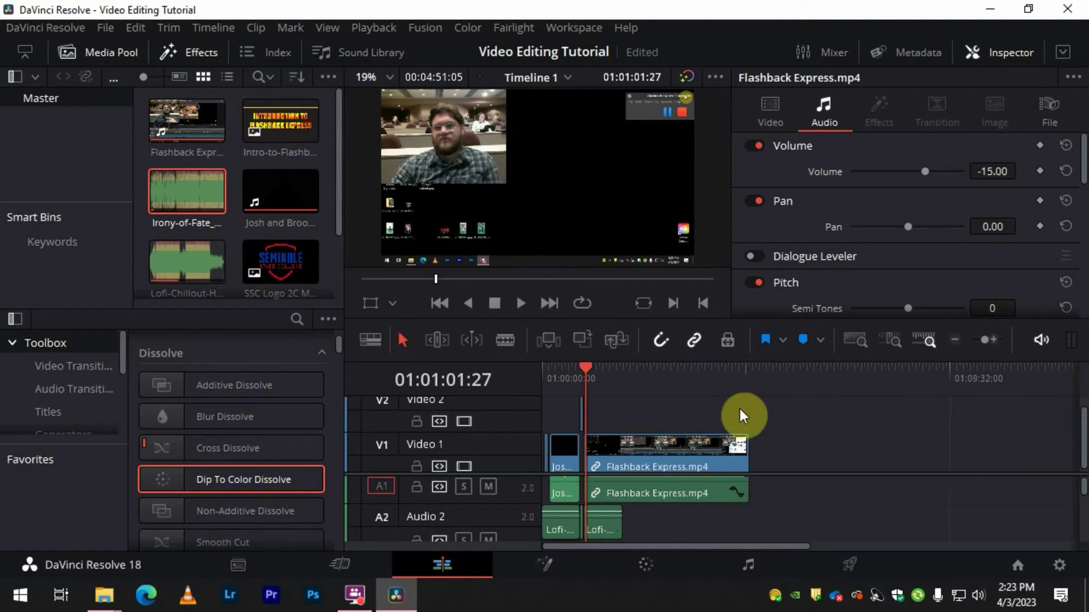
scroll(639, 412, up, 1)
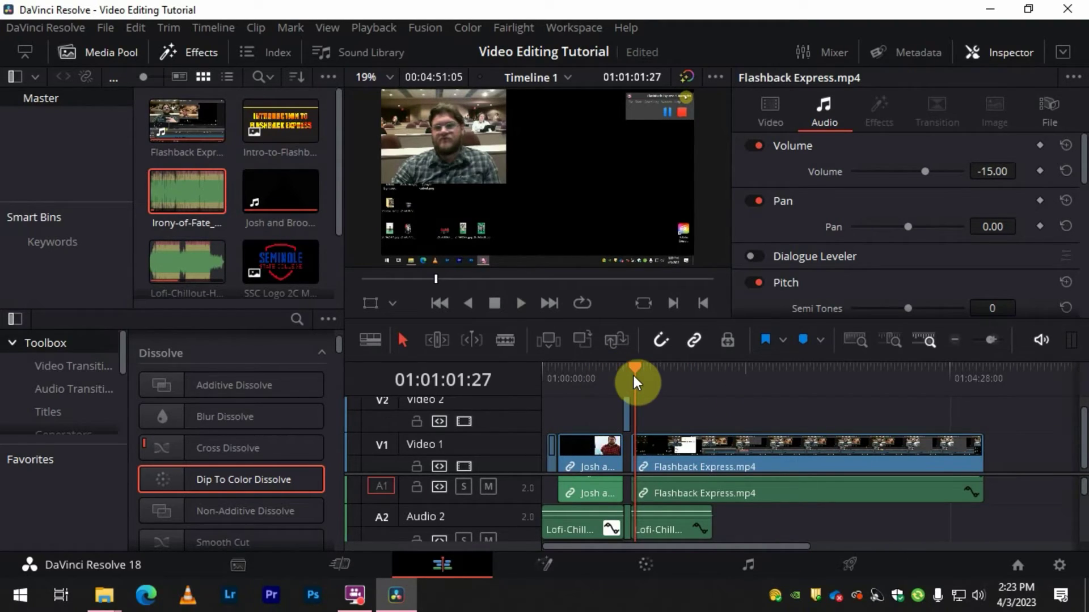
mouse_move(636, 367)
mouse_down()
mouse_move(625, 370)
mouse_move(644, 370)
mouse_up()
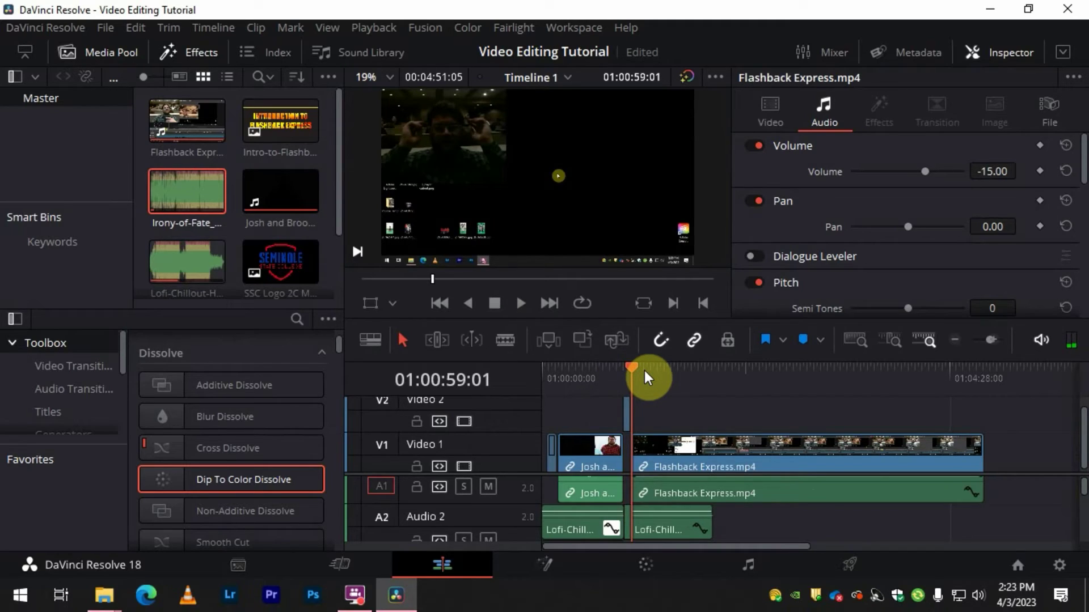
click(654, 371)
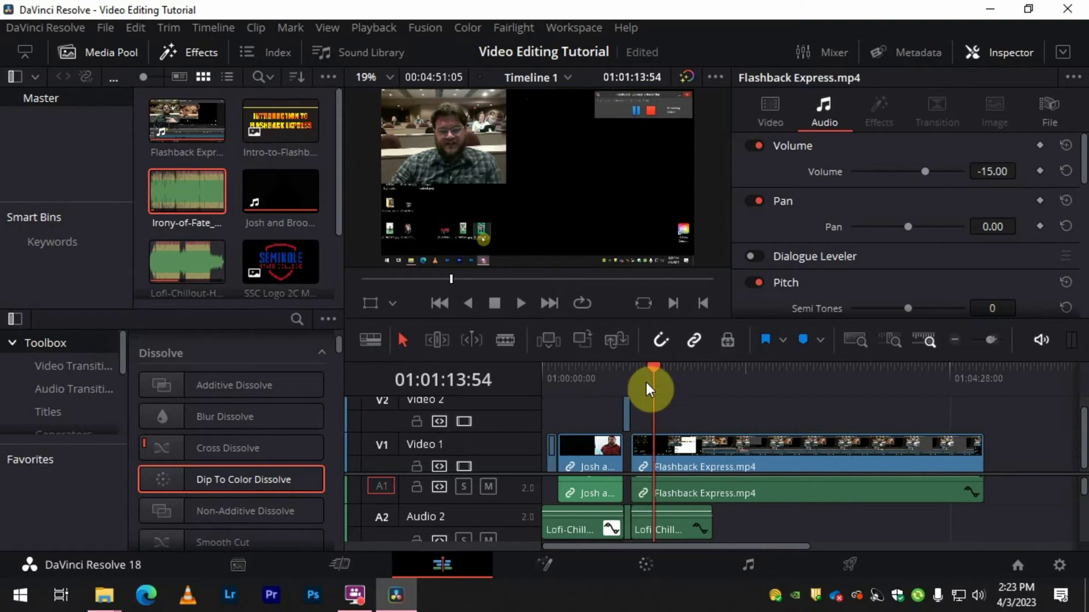
drag(653, 368, 605, 372)
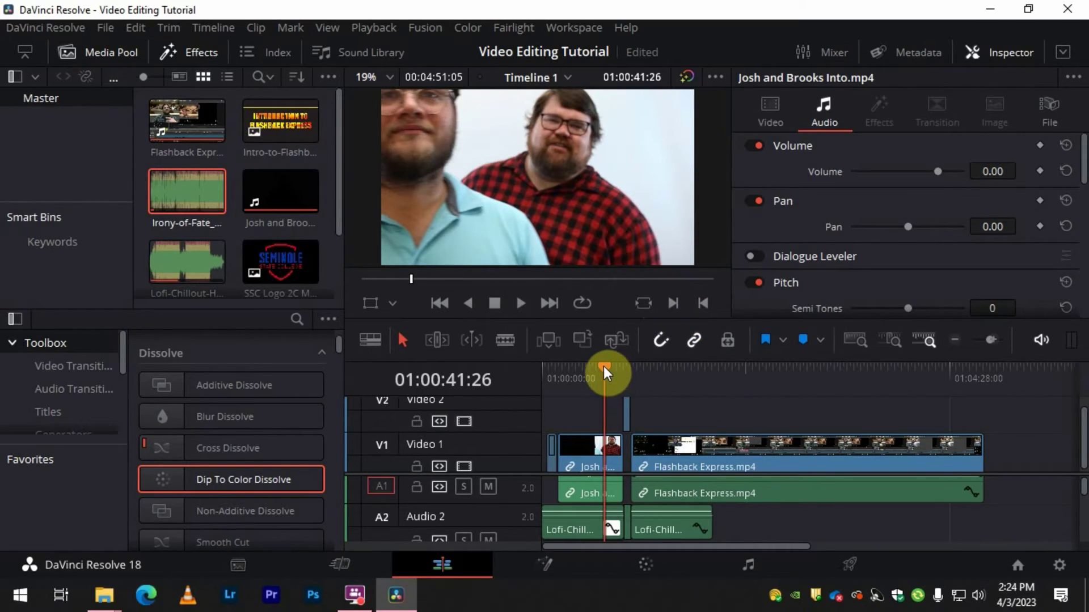
drag(603, 367, 632, 368)
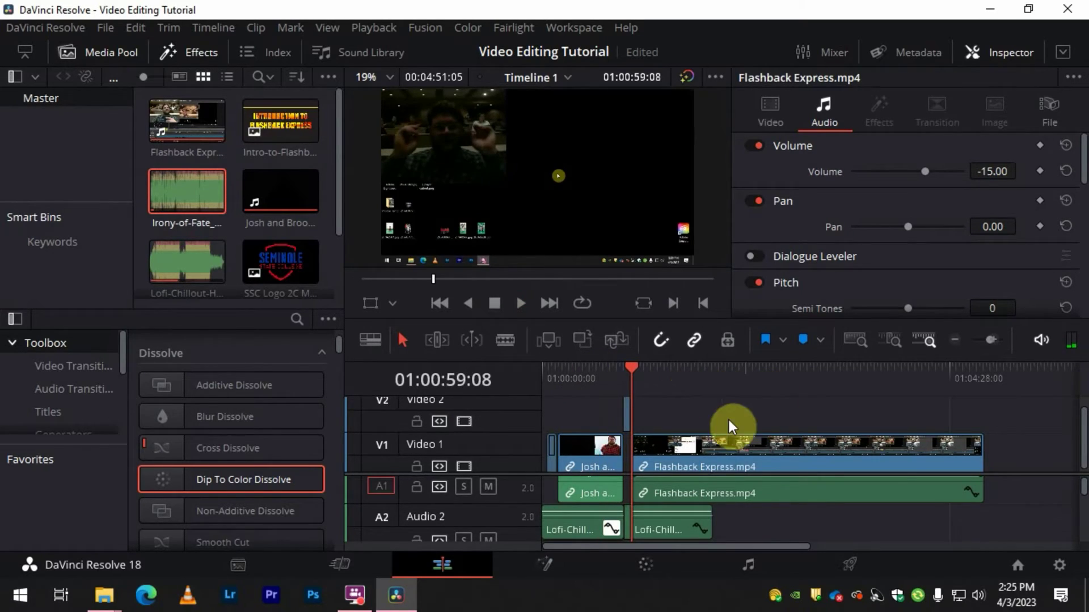
mouse_move(632, 368)
mouse_down()
mouse_move(685, 377)
mouse_move(636, 378)
mouse_up()
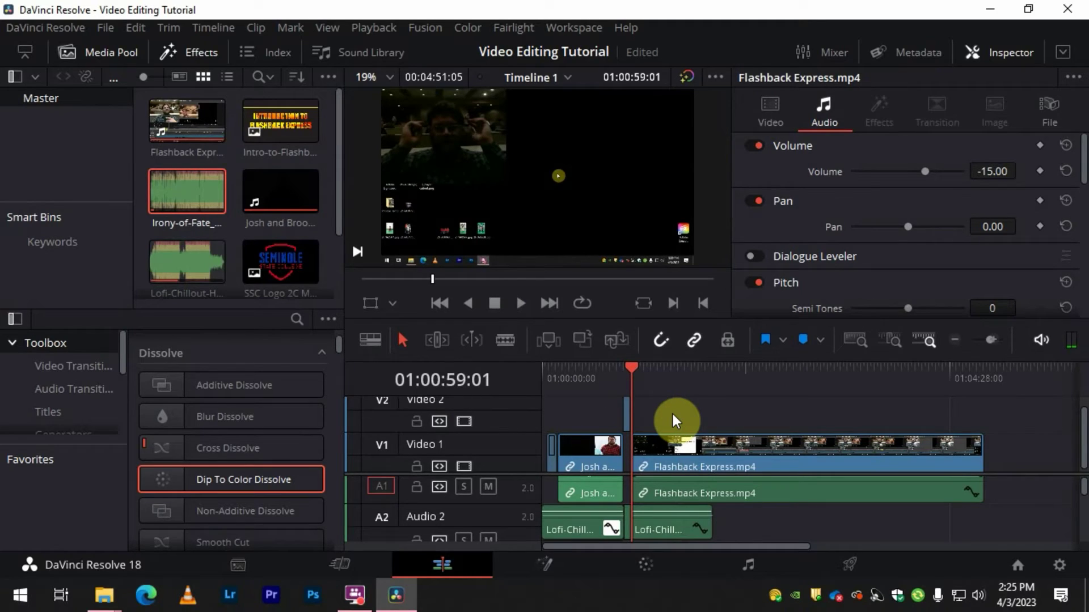
Play the opening of the Flashback Express clip and shift the clip with its audio to start at 01:01:02:06
click(692, 437)
key(space)
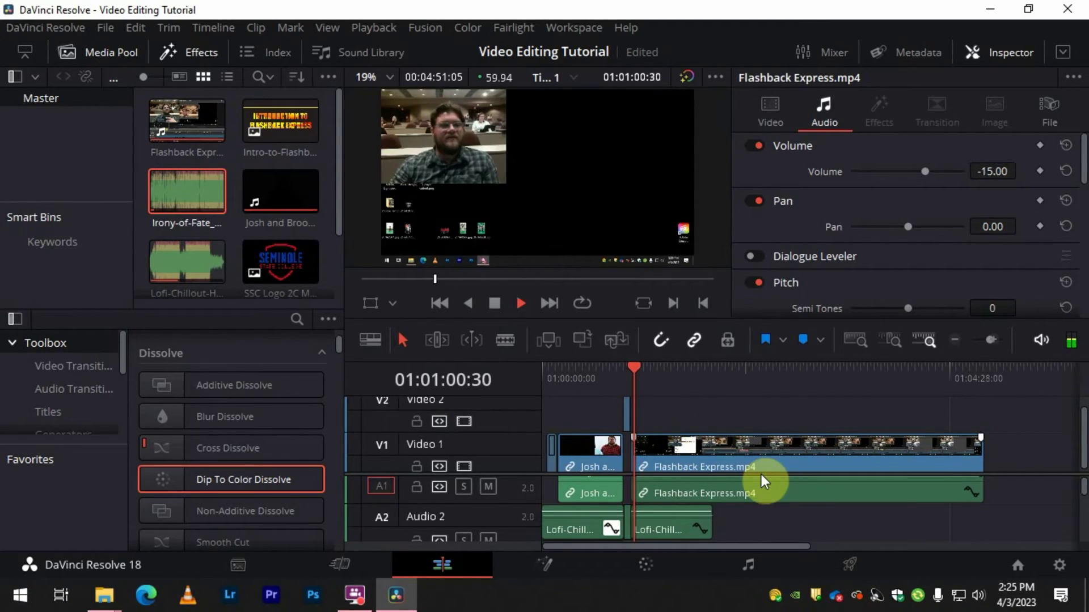
key(space)
drag(753, 458, 726, 456)
click(668, 458)
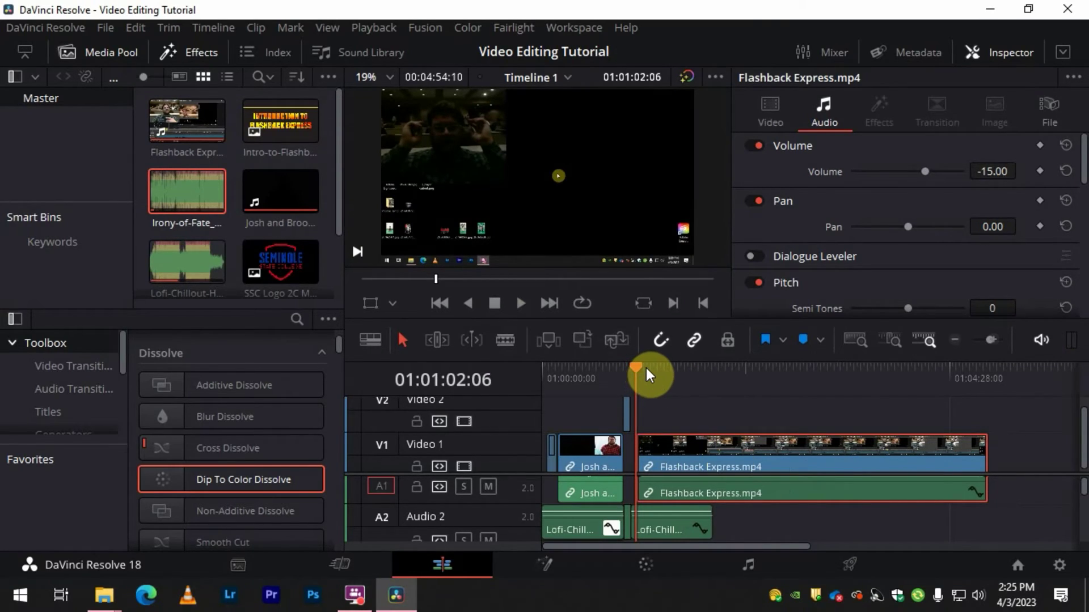
Find a new starting point at 01:01:31:16 in the Flashback Express clip and trim the clip's start to it
drag(644, 369, 652, 372)
click(653, 375)
key(space)
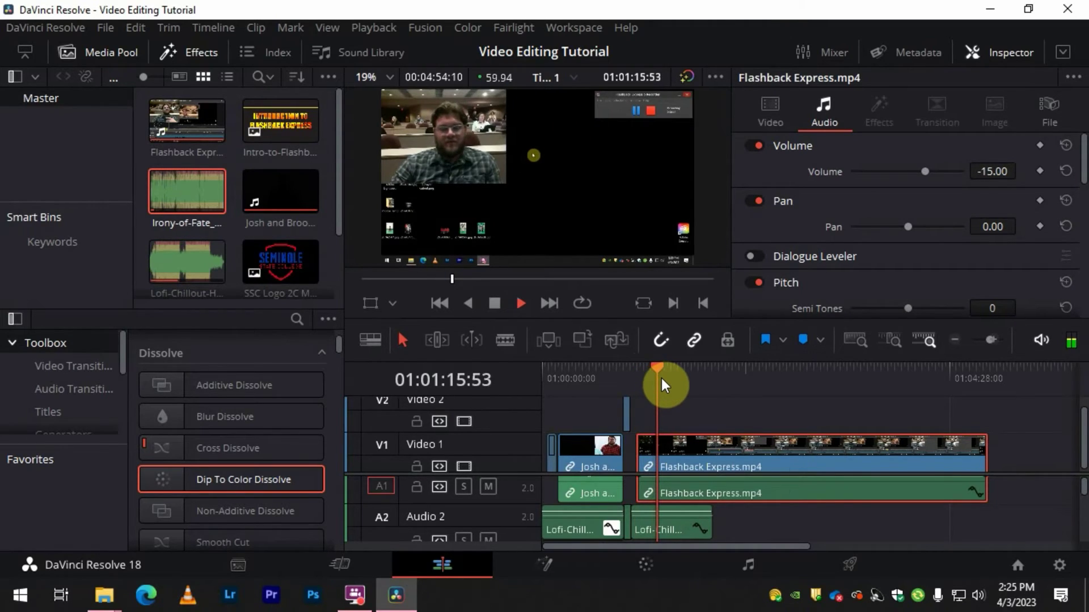
drag(659, 372, 692, 381)
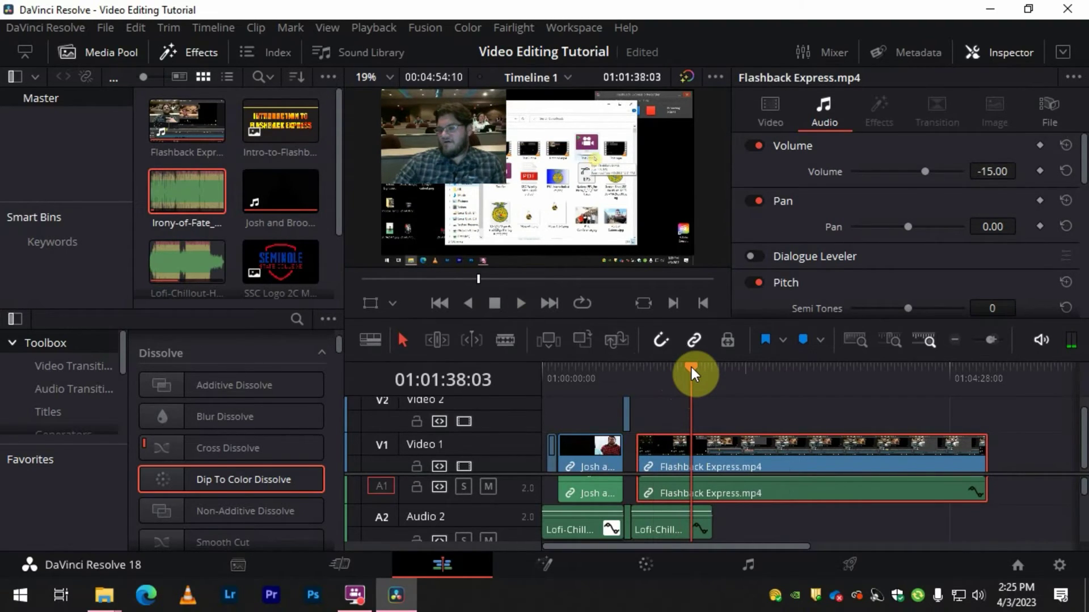
drag(690, 366, 681, 370)
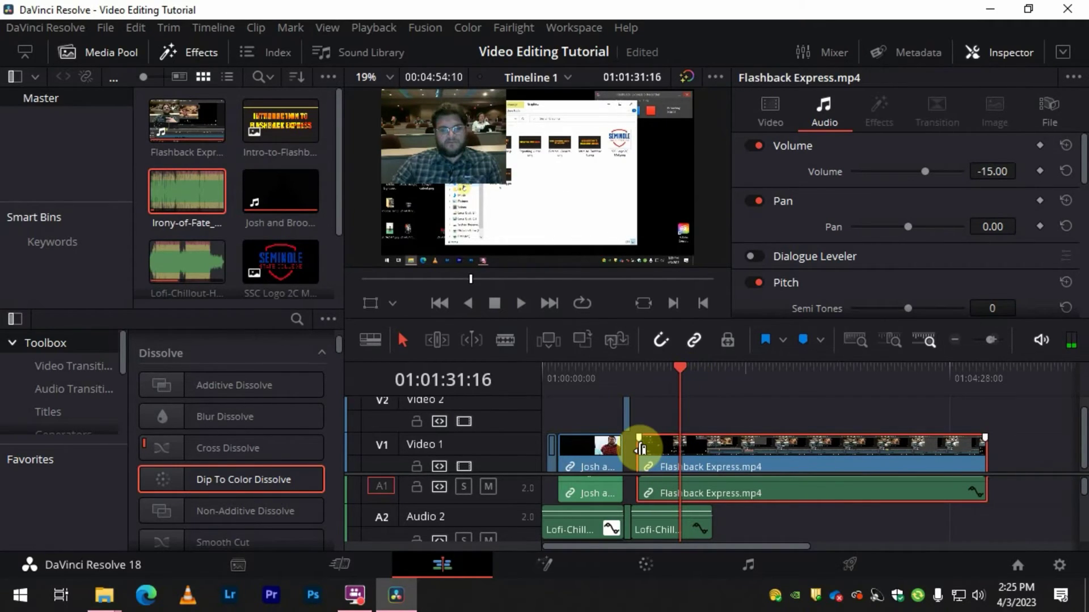
click(641, 448)
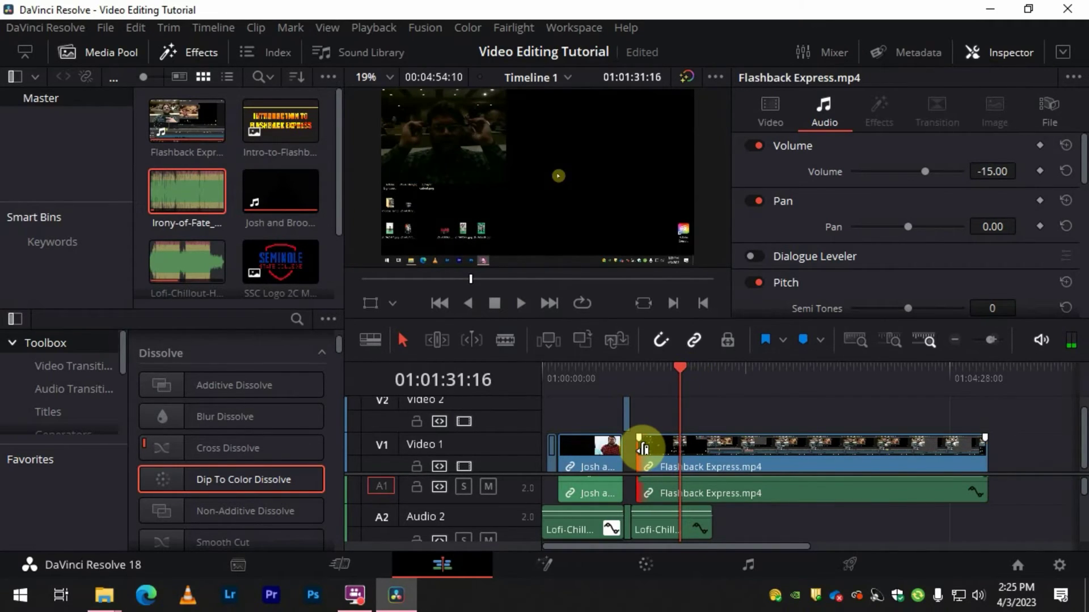
drag(642, 448, 676, 446)
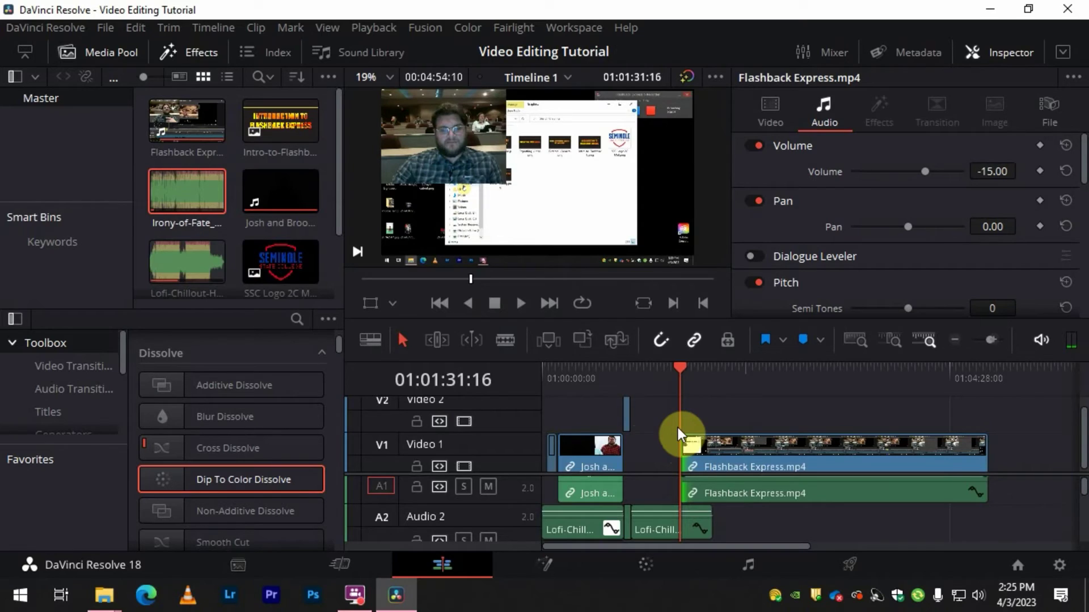
Play briefly to 01:01:31:50 and extend the Flashback Express clip's start back to restore its trimmed opening
key(space)
key(space)
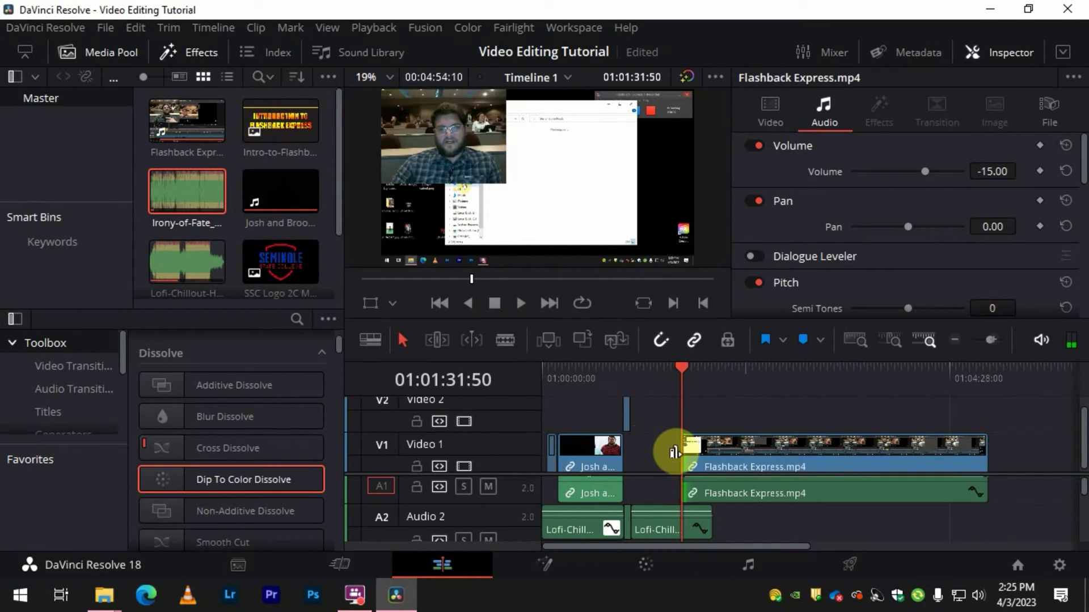
drag(688, 445, 646, 451)
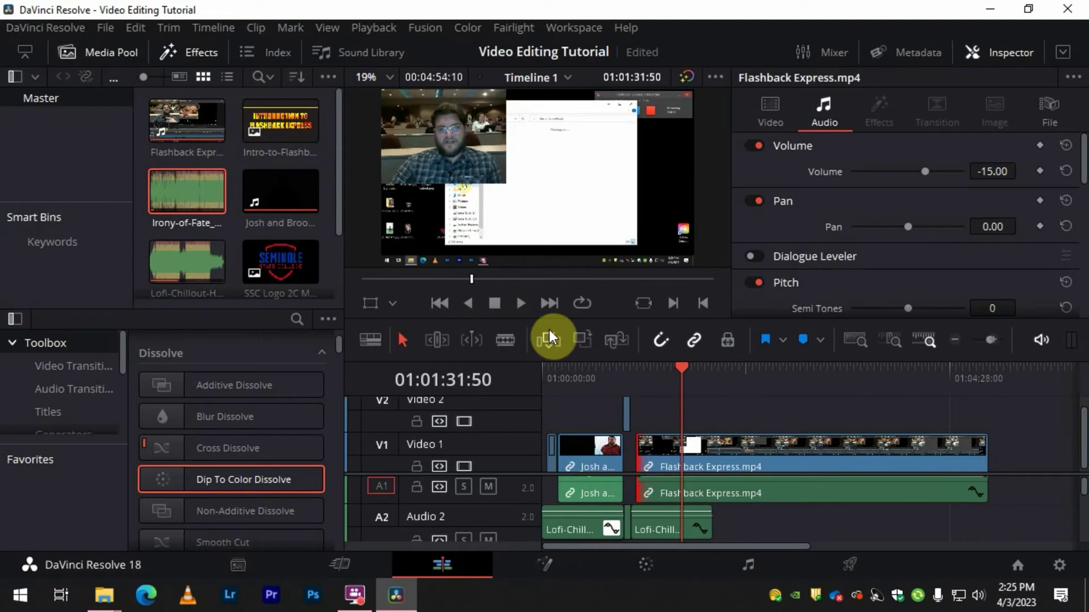
Split the Flashback Express clip at 01:01:31:50 and move the opening piece beyond the end of the remaining clip
click(503, 339)
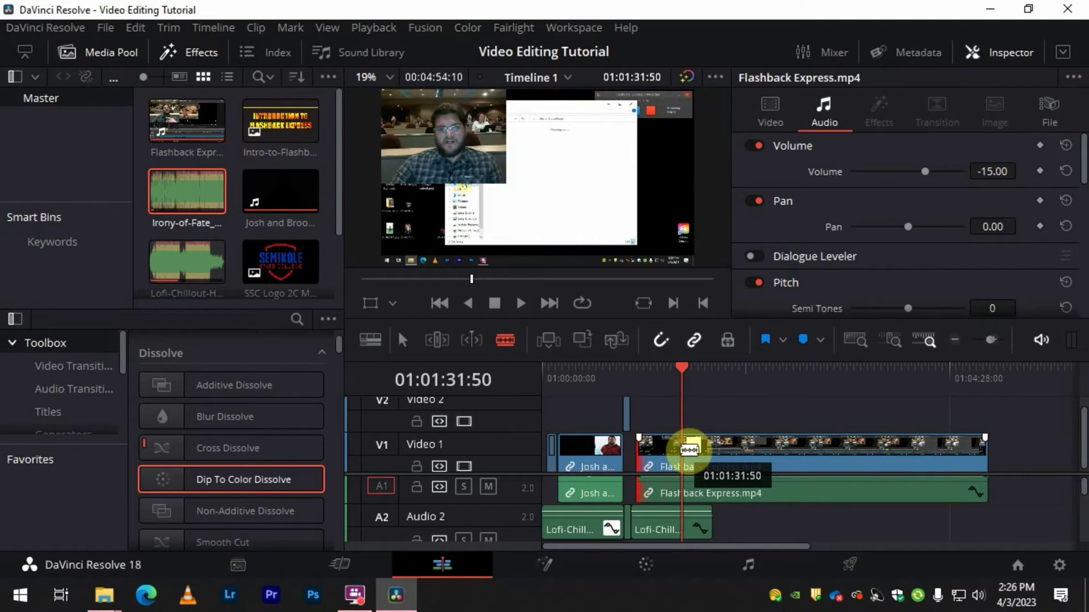
click(687, 449)
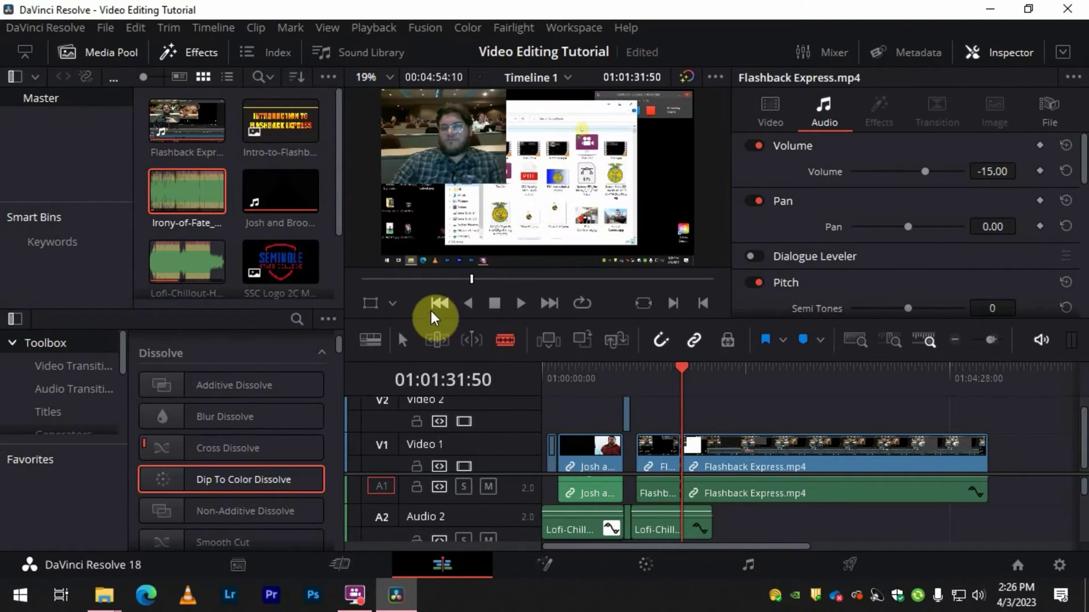
drag(654, 455, 1024, 459)
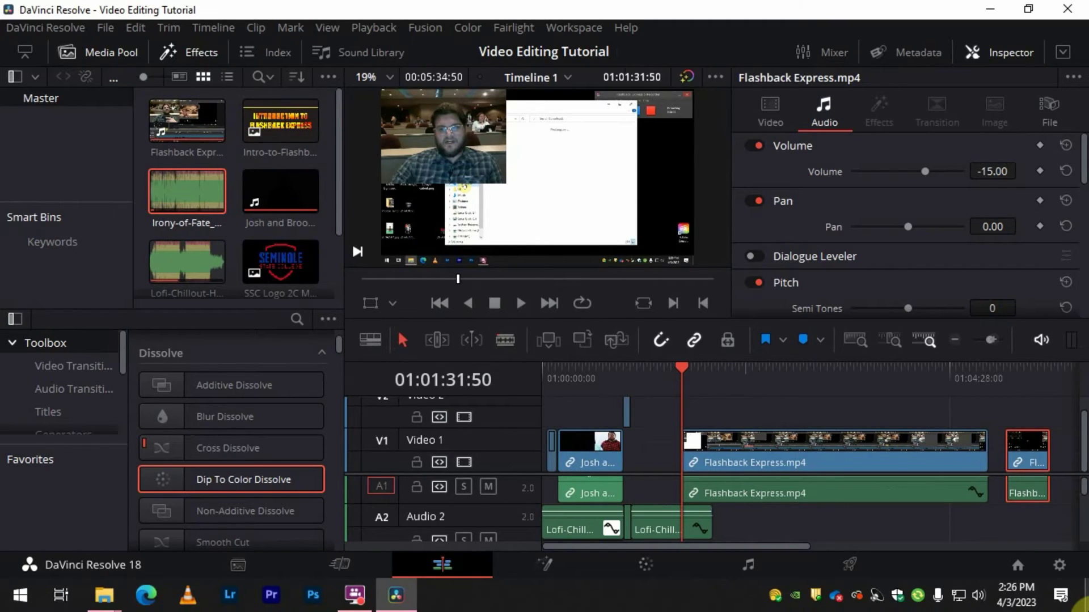
Move the opening piece back in front of the rest of the Flashback Express clip and undo the split
mouse_move(1053, 431)
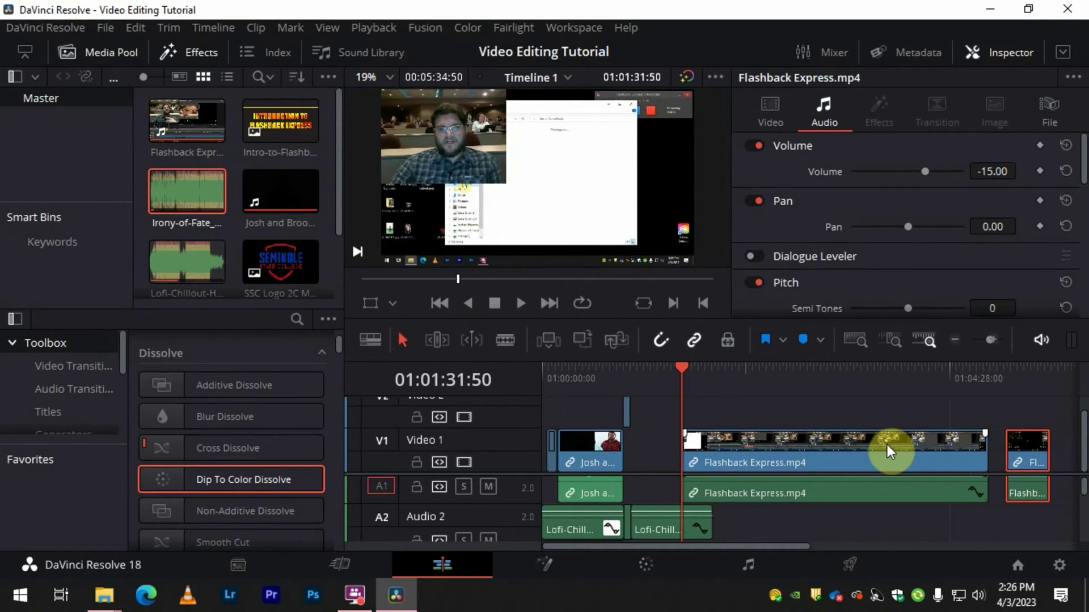
mouse_move(1034, 458)
drag(1034, 458, 667, 450)
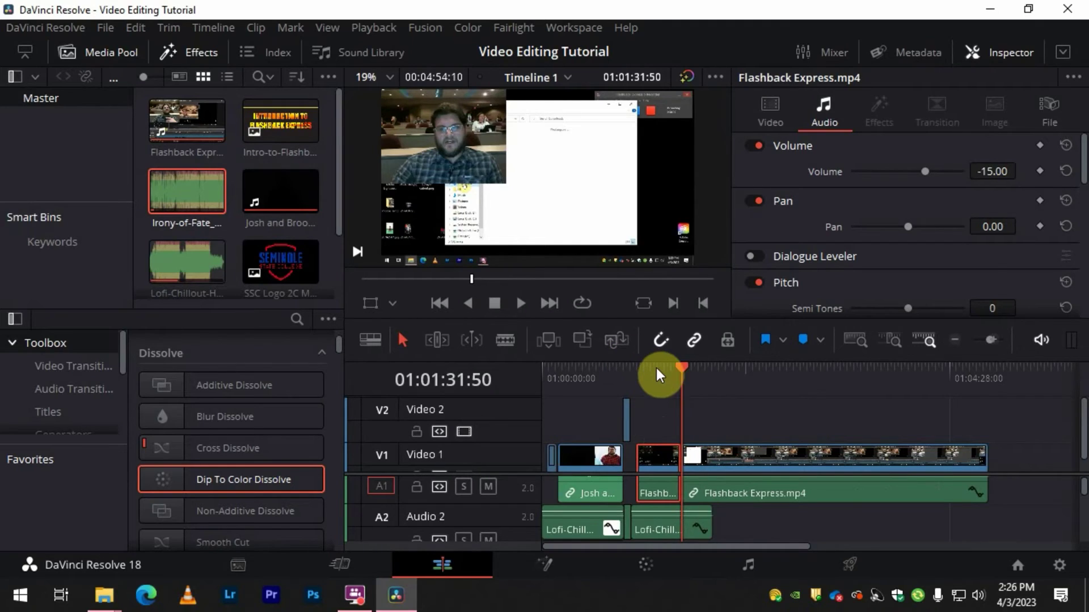
drag(668, 371, 663, 389)
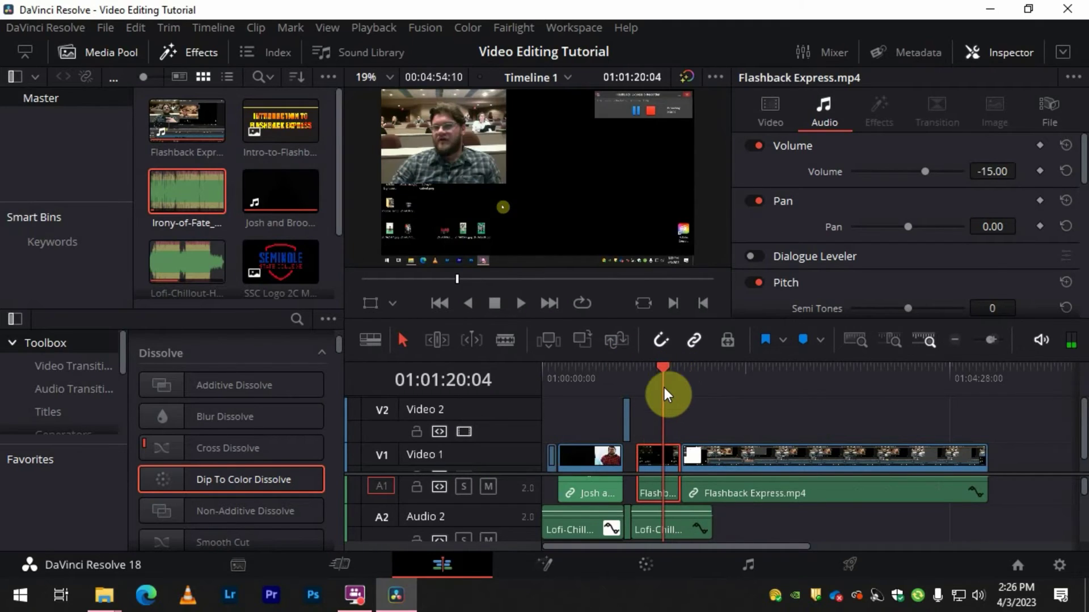
click(695, 454)
key(ctrl+z)
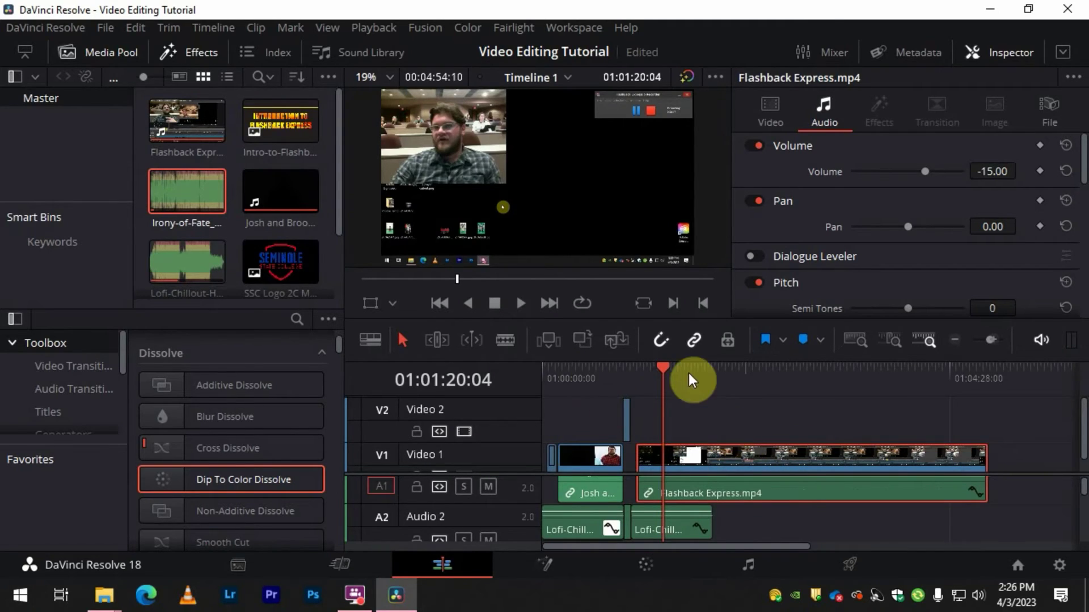
Split the Flashback Express clip at two points with the Blade tool, dividing it into three pieces
click(506, 340)
click(712, 457)
click(823, 457)
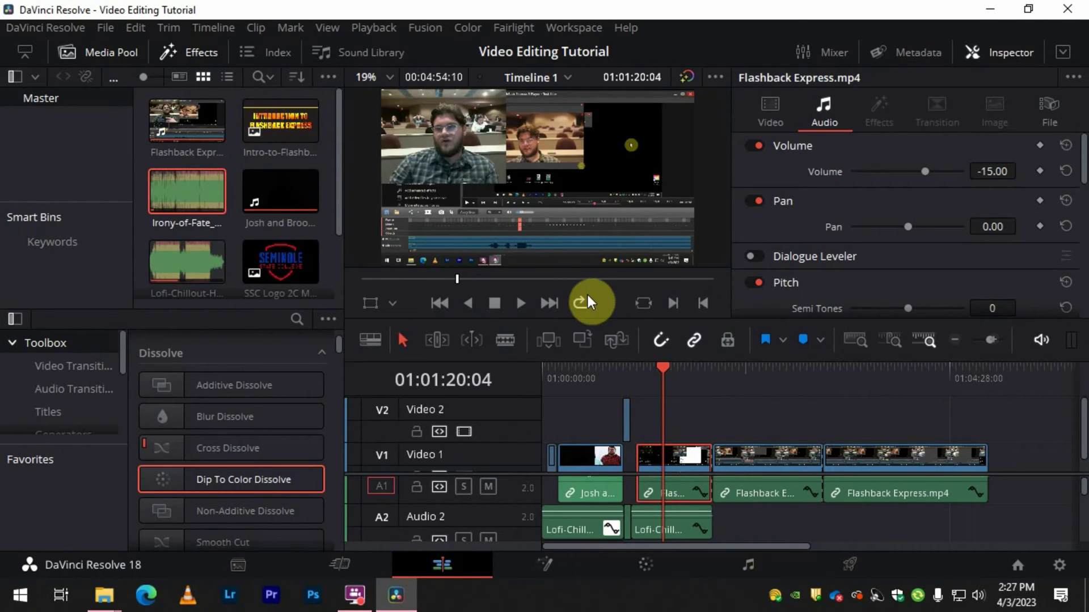
Undo both splits in the Flashback Express clip and save the project
key(ctrl+z)
key(ctrl+z)
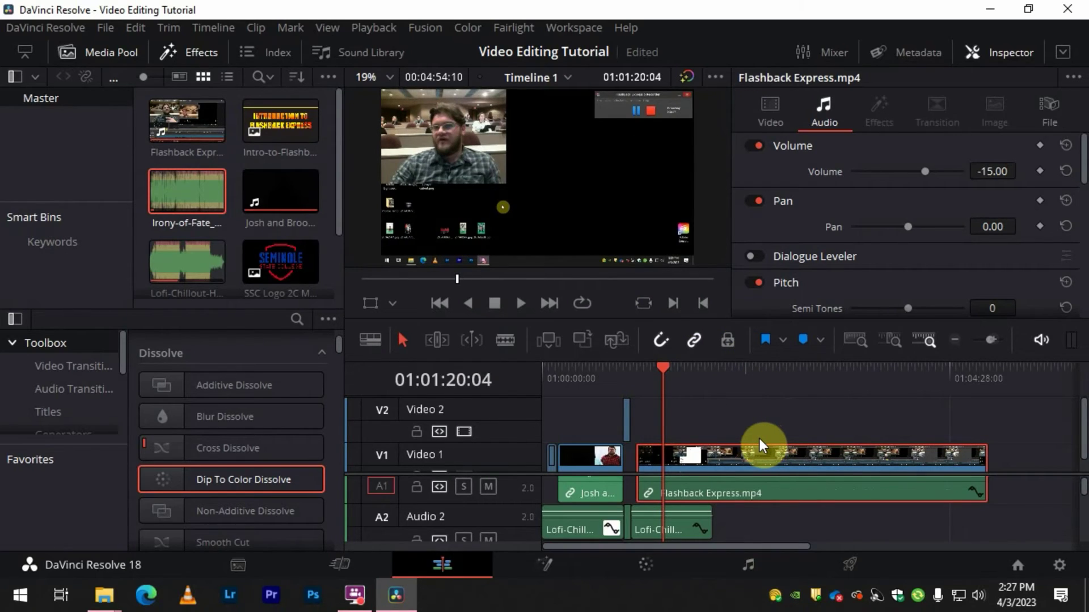
key(ctrl+s)
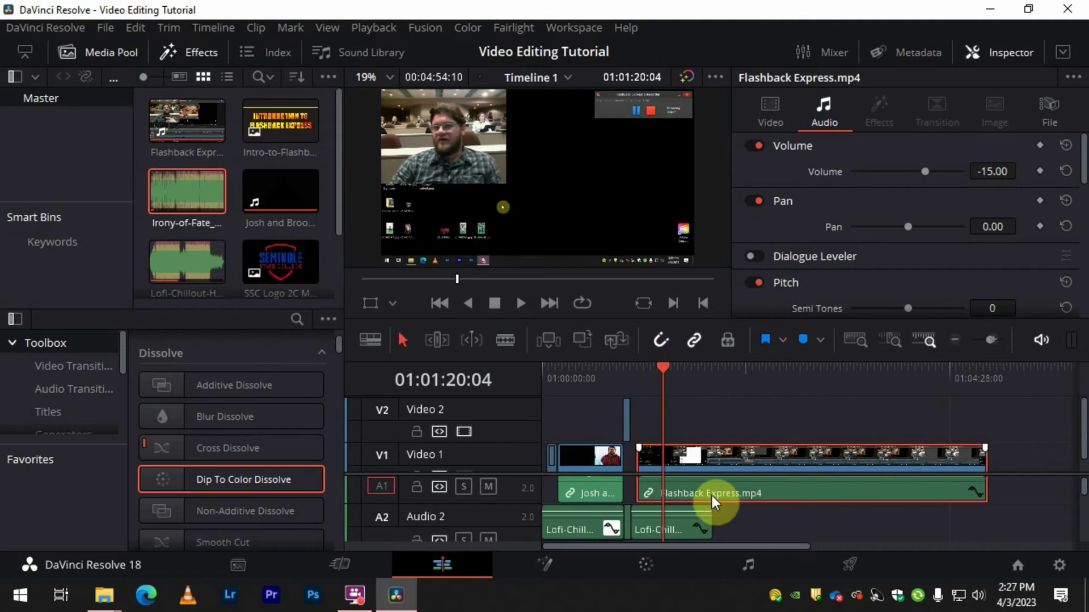
Play part of the Flashback Express clip to check its sound and lower the clip's audio volume to -18.63 dB
scroll(734, 456, up, 5)
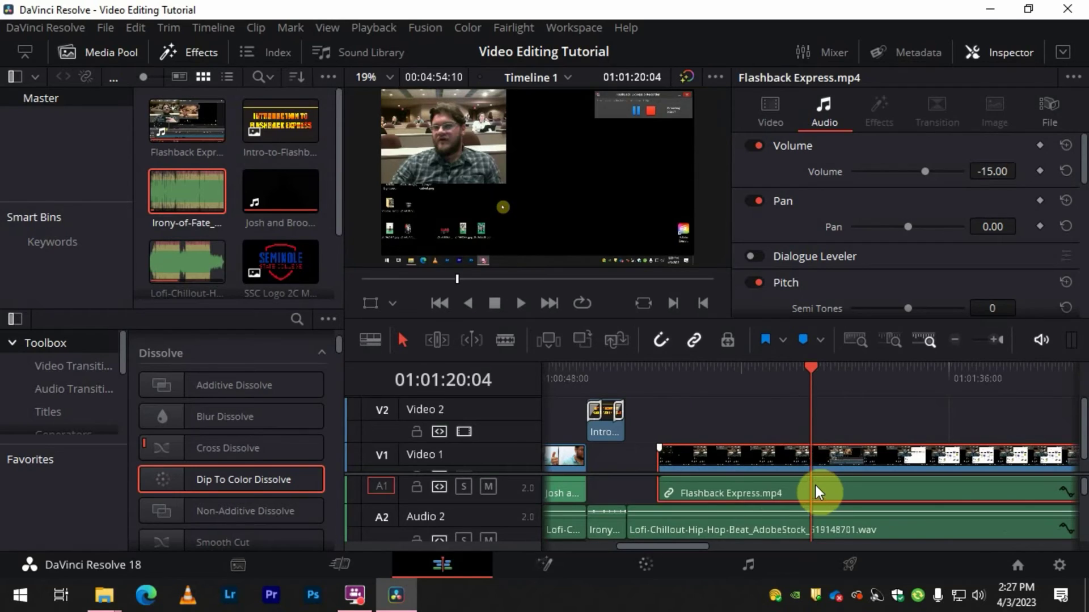
key(space)
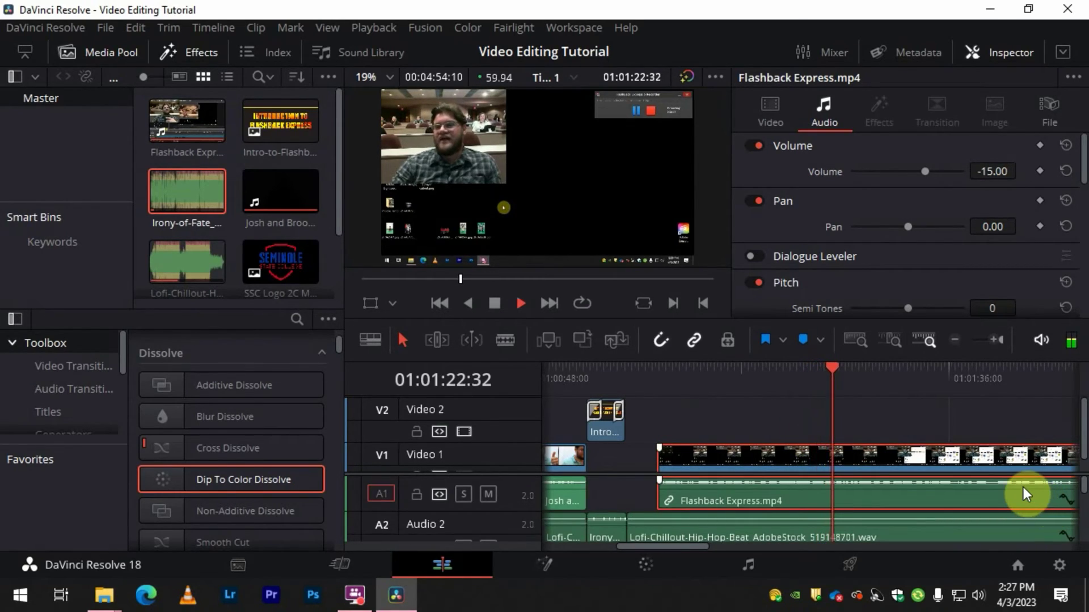
key(space)
mouse_move(1020, 484)
drag(1021, 479, 1021, 480)
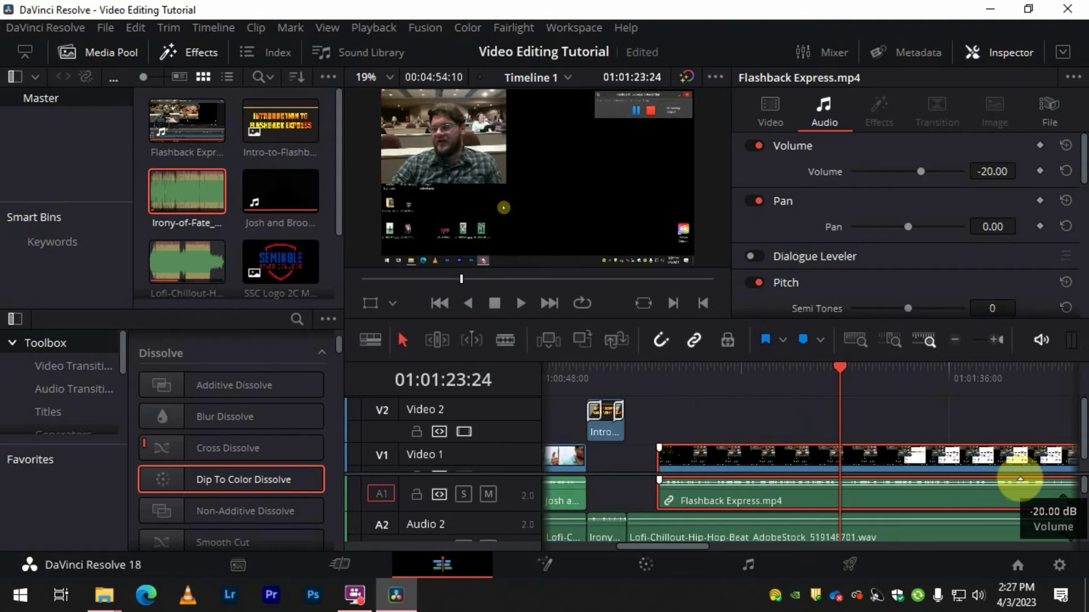
drag(921, 171, 921, 173)
key(space)
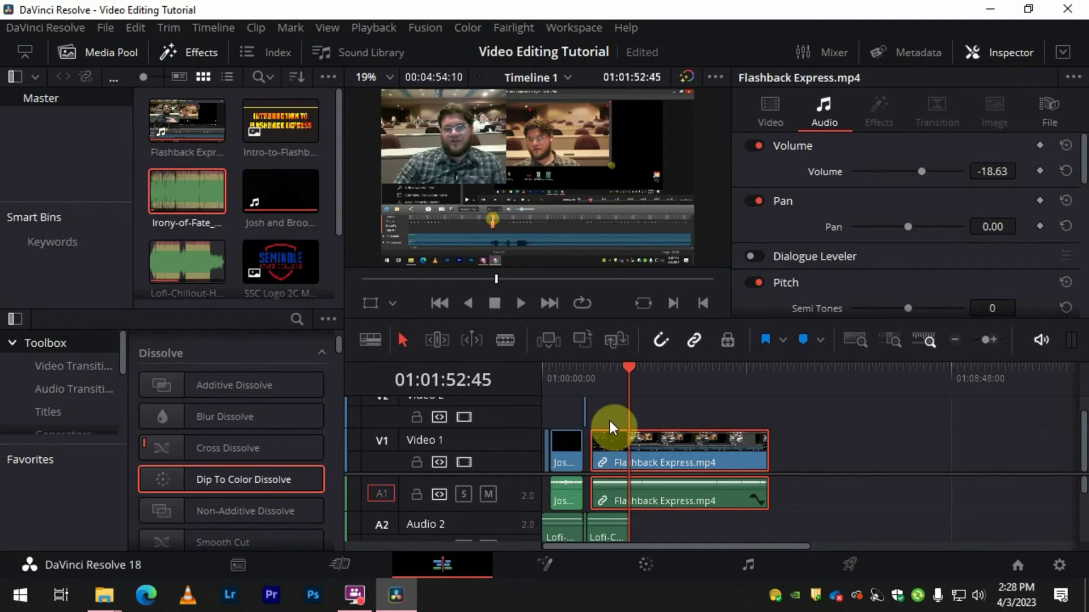
Return the playhead to the start of the timeline and open the Deliver page for exporting
drag(632, 369, 438, 397)
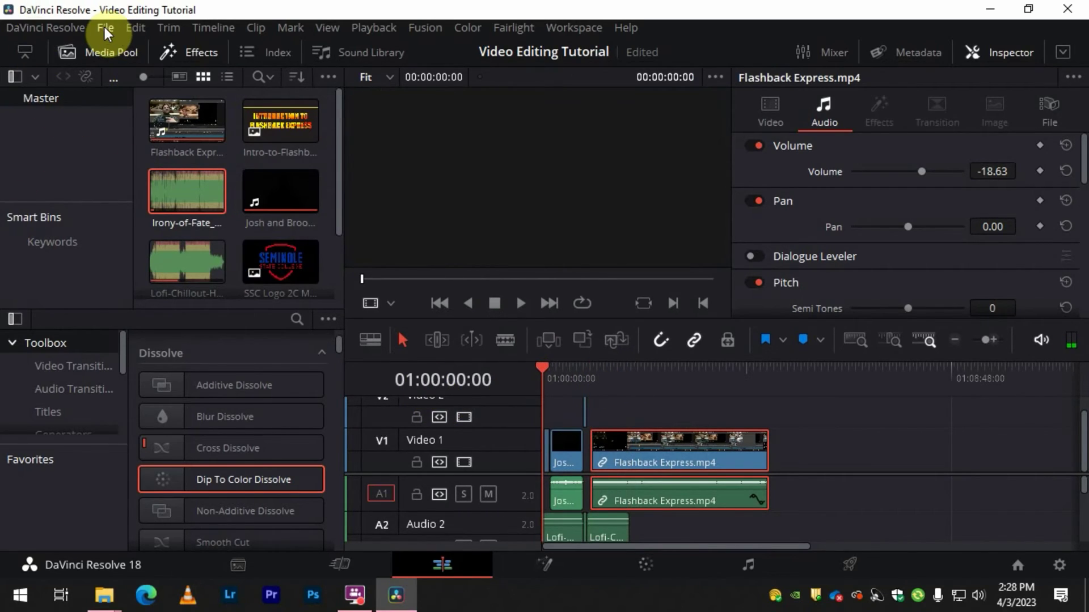
click(104, 28)
mouse_move(165, 258)
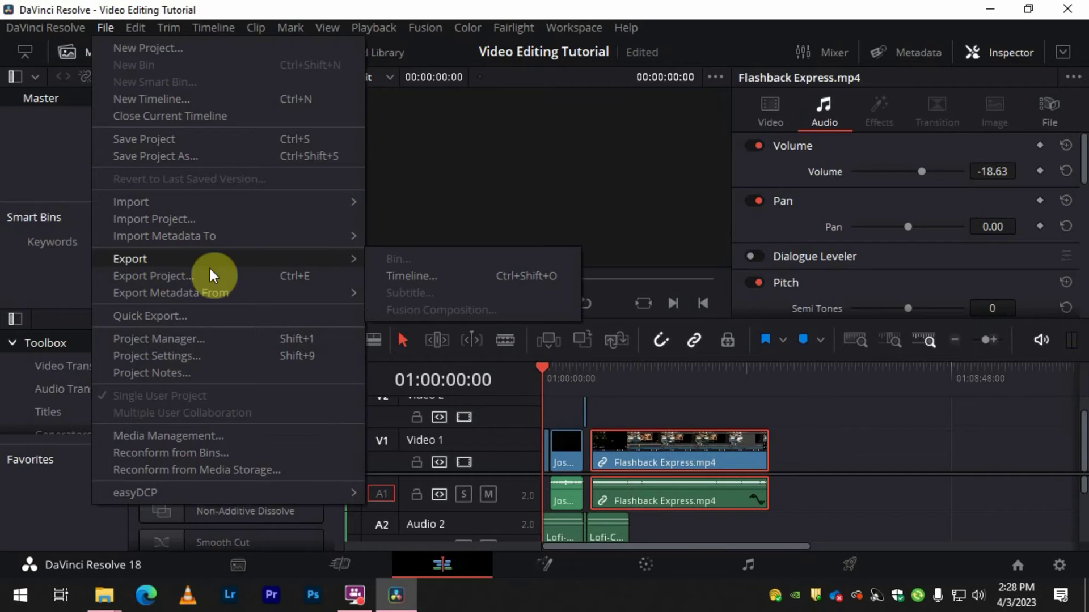
click(990, 525)
mouse_move(605, 500)
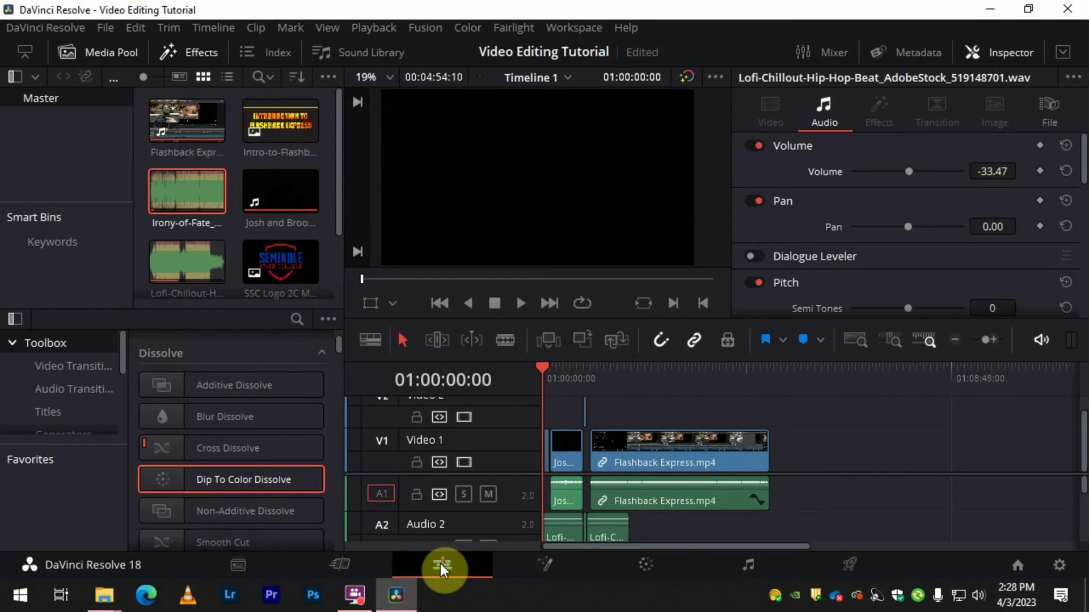
click(850, 566)
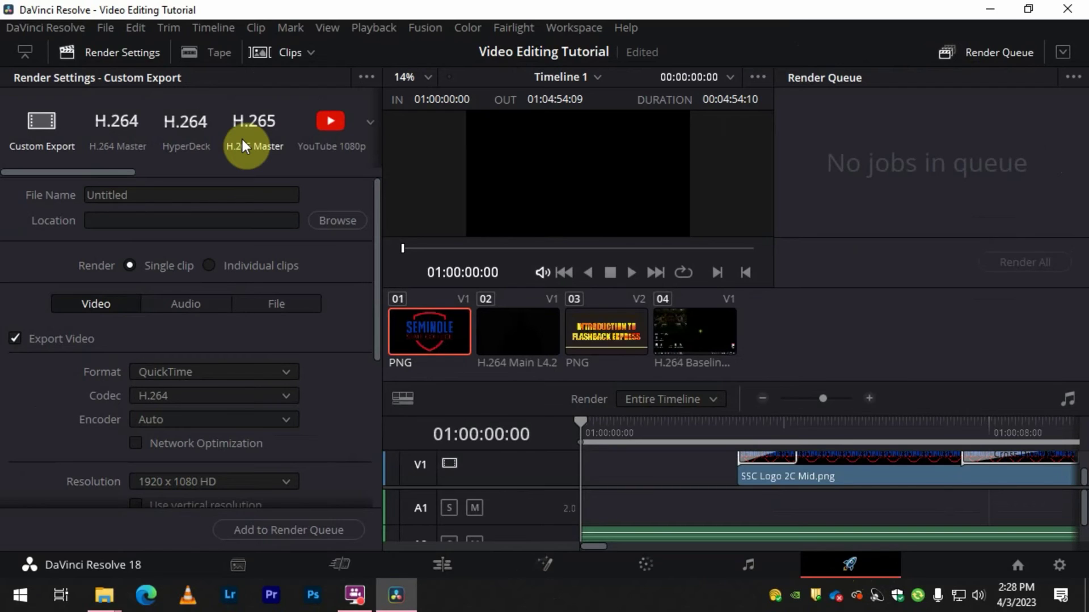
Apply the YouTube 1080p render preset, leaving its frame rate at 59.94 and its format as MP4
click(370, 124)
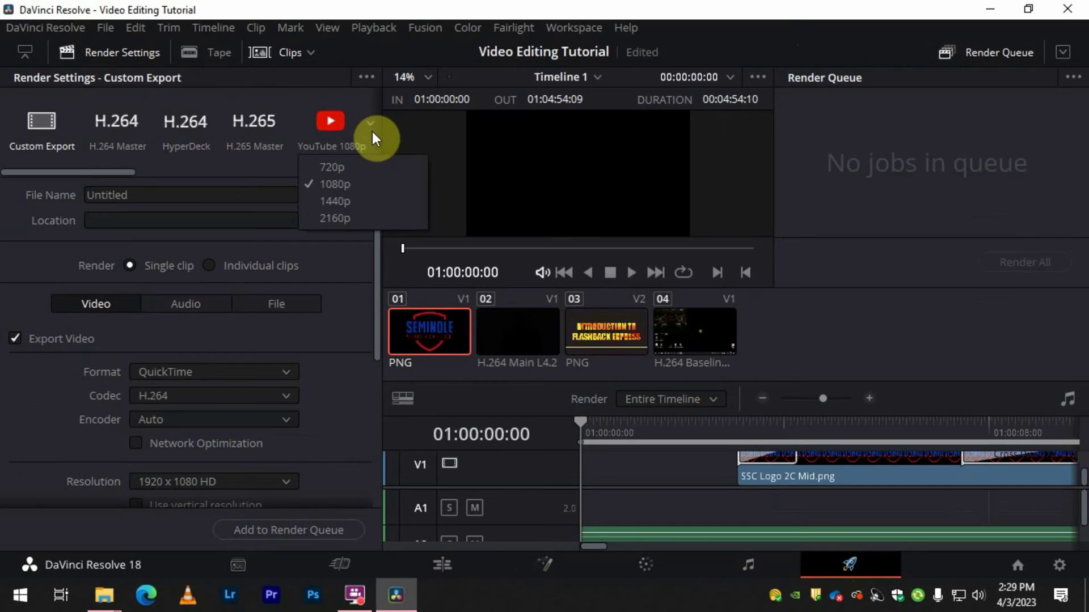
click(331, 121)
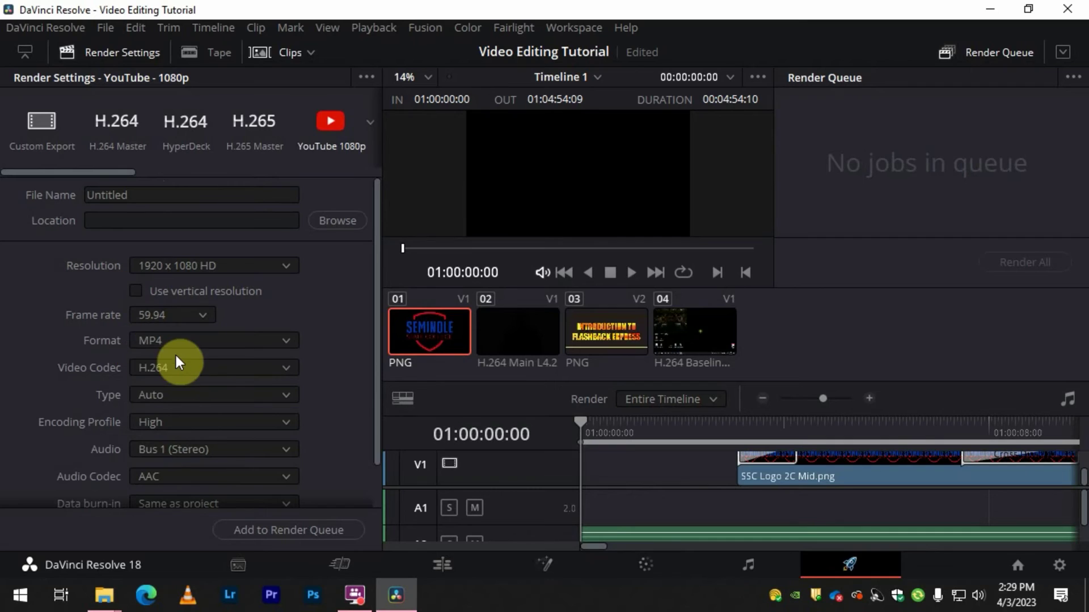
click(205, 318)
click(178, 341)
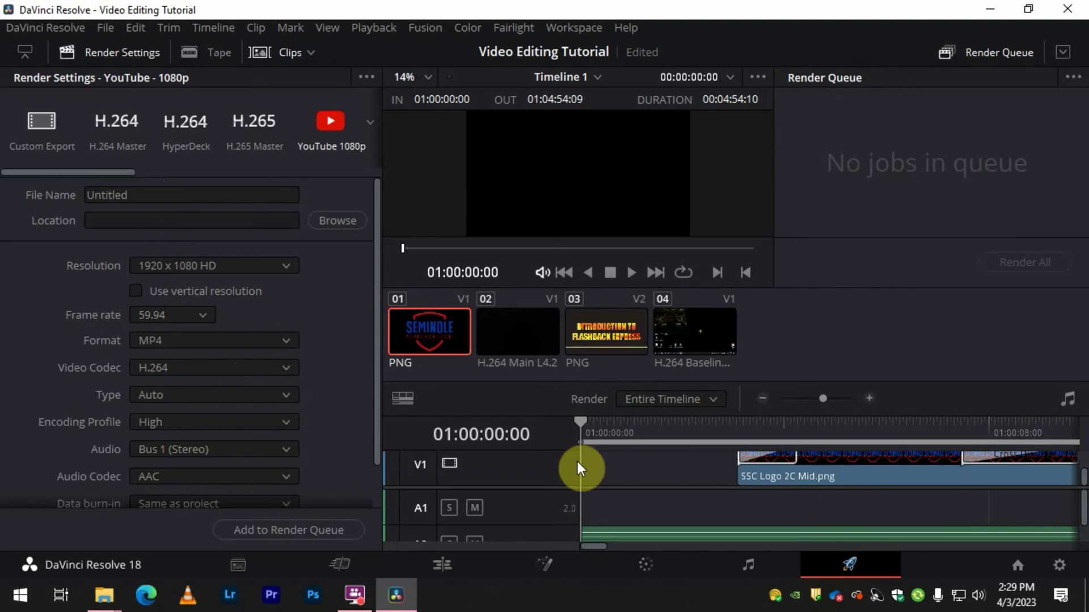
Enable direct upload to YouTube to examine its title, description and visibility options, and disable it again
scroll(236, 445, down, 1)
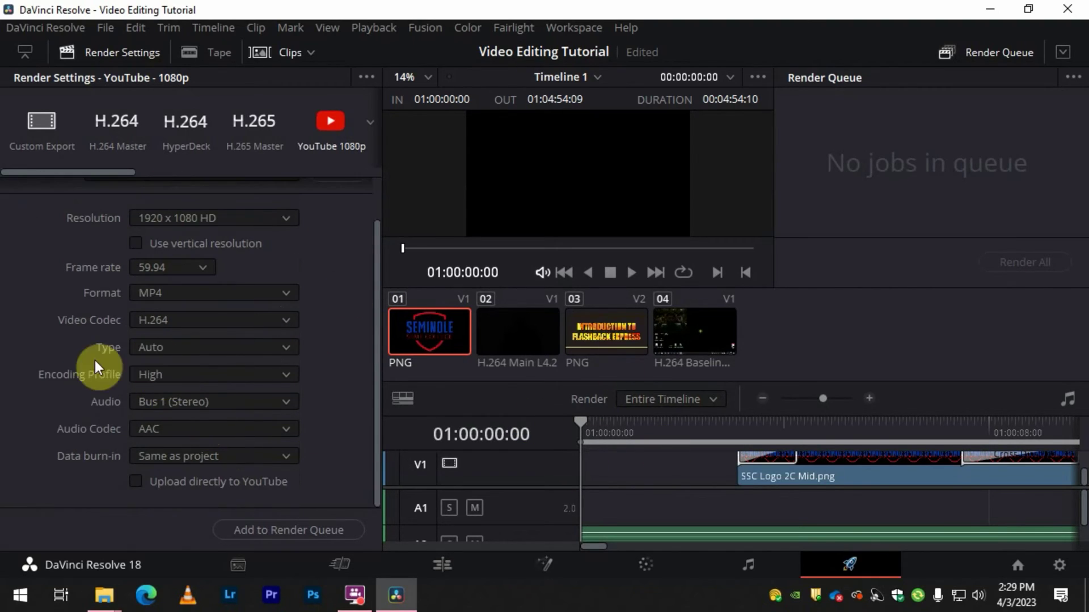
click(135, 482)
scroll(210, 445, down, 3)
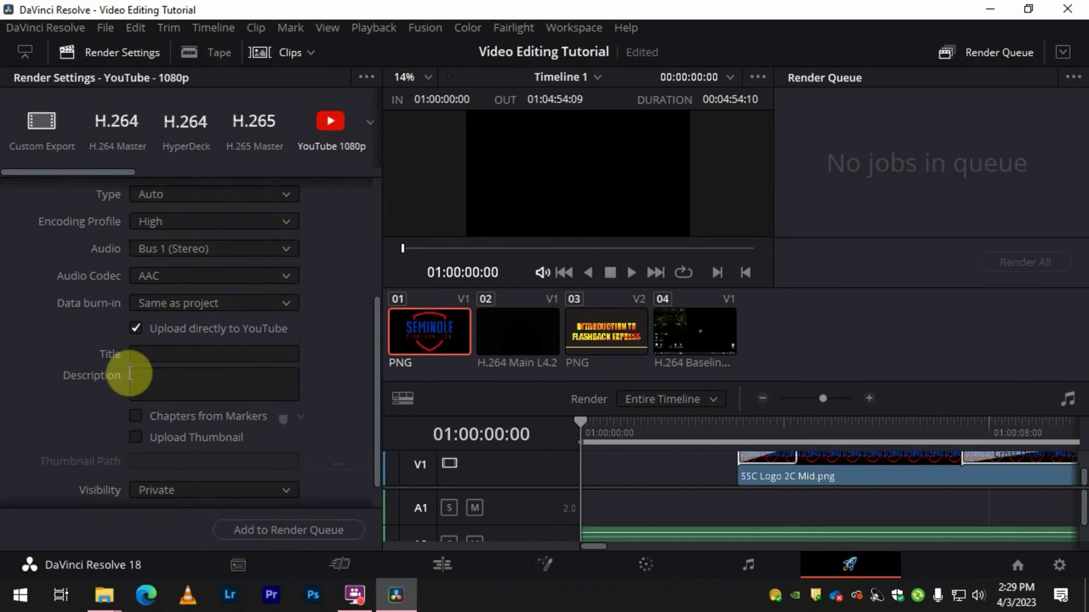
scroll(163, 370, down, 1)
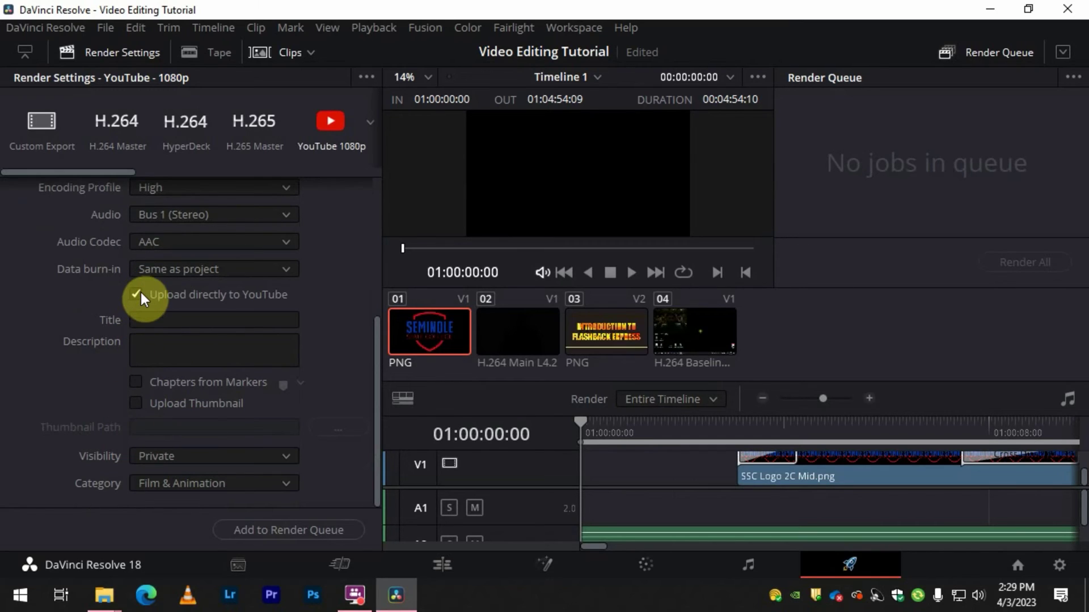
scroll(143, 304, up, 5)
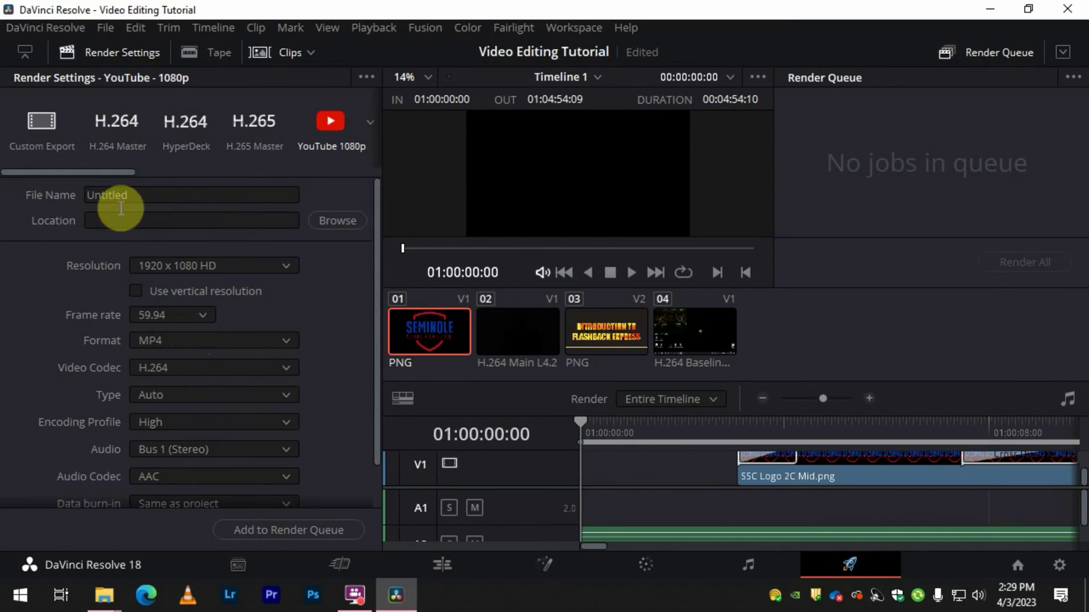
Set the render file name to "Basics of Video Editing"
click(145, 196)
double_click(146, 197)
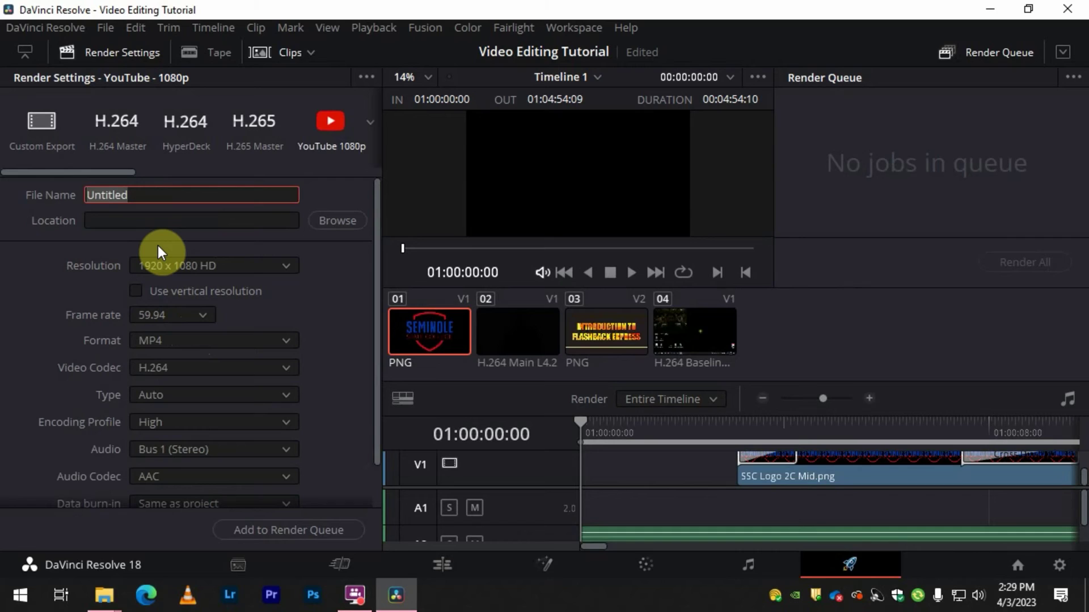
text(Basics of Vid)
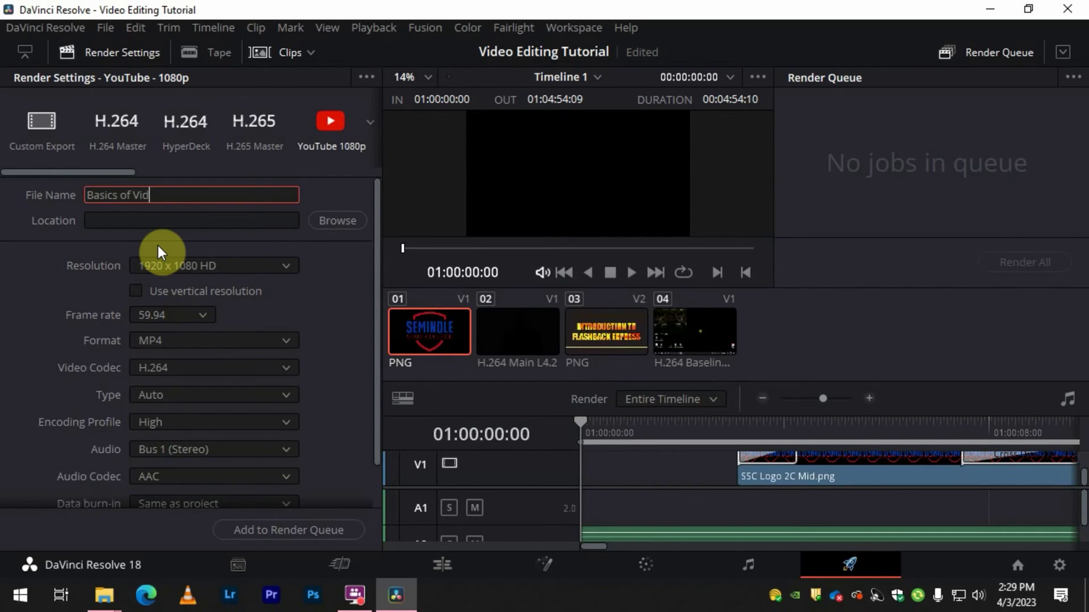
text(eo Editing)
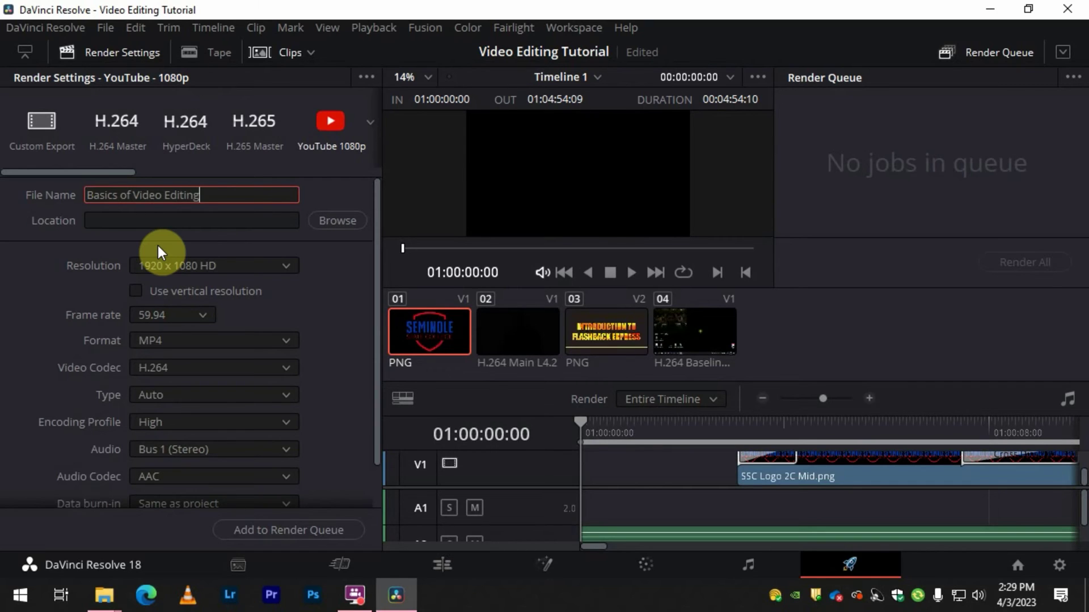